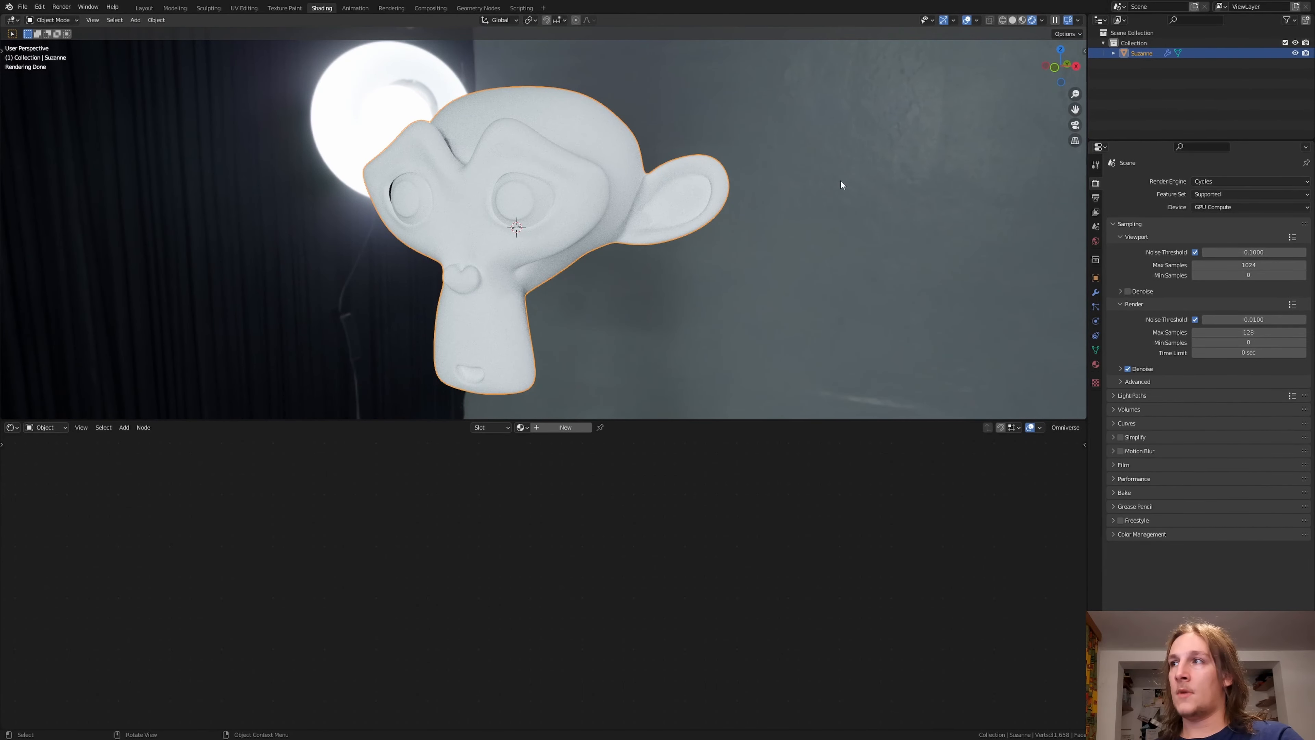
Step: Enable the transparent film in the scene's render settings
left_click(1114, 465)
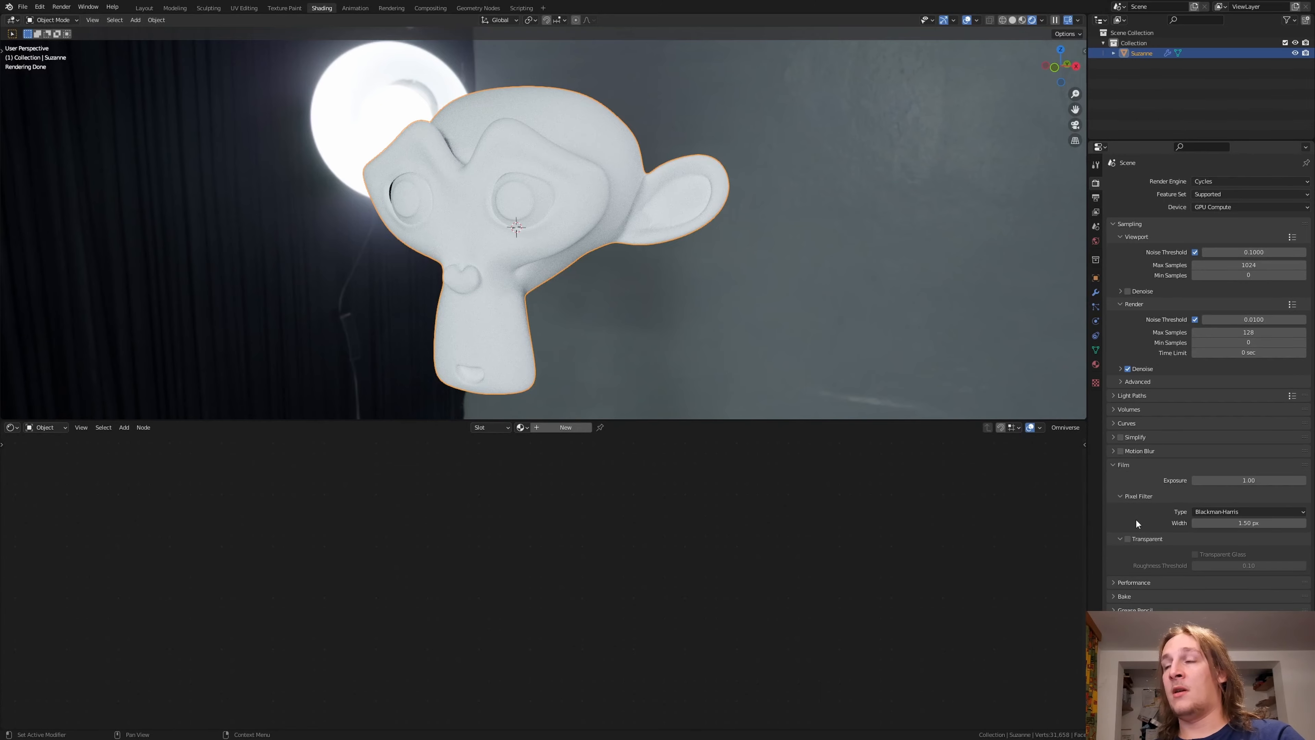
left_click(1128, 538)
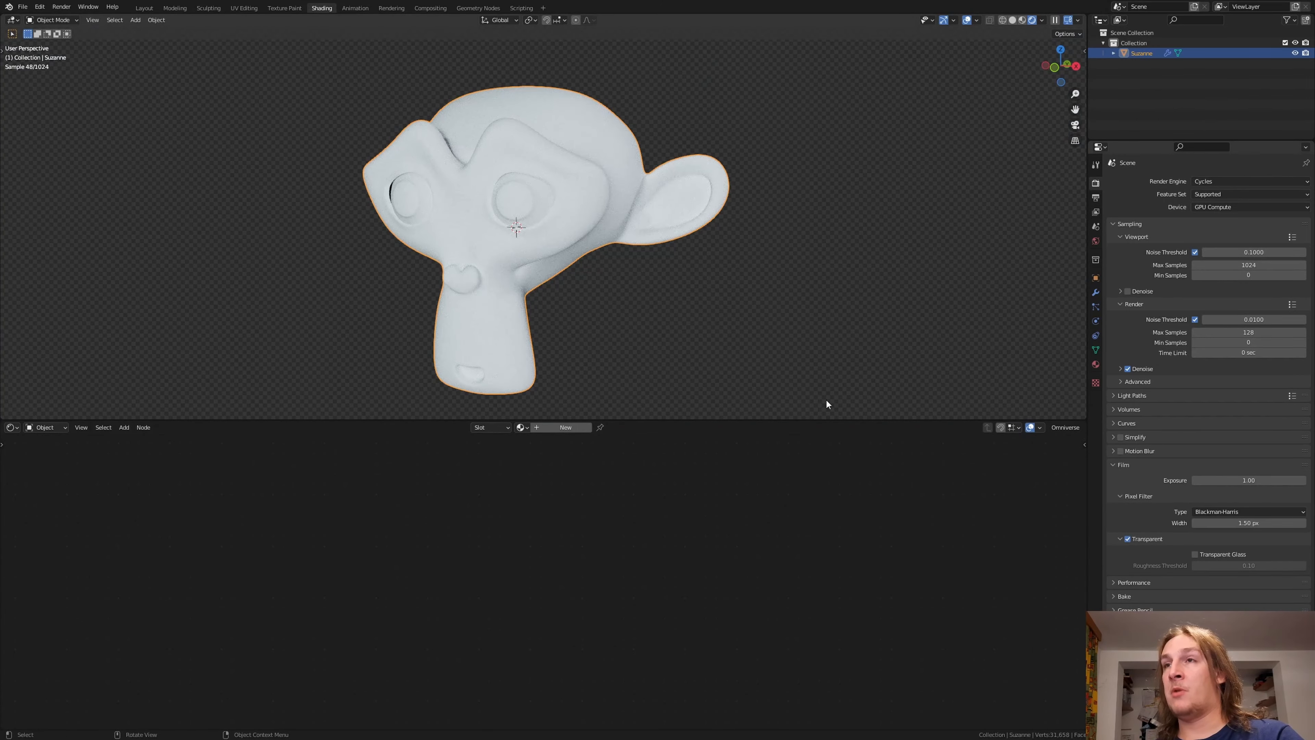
Step: Create a new material for the monkey head with Roughness 0 and Metallic 0.75
left_click(557, 429)
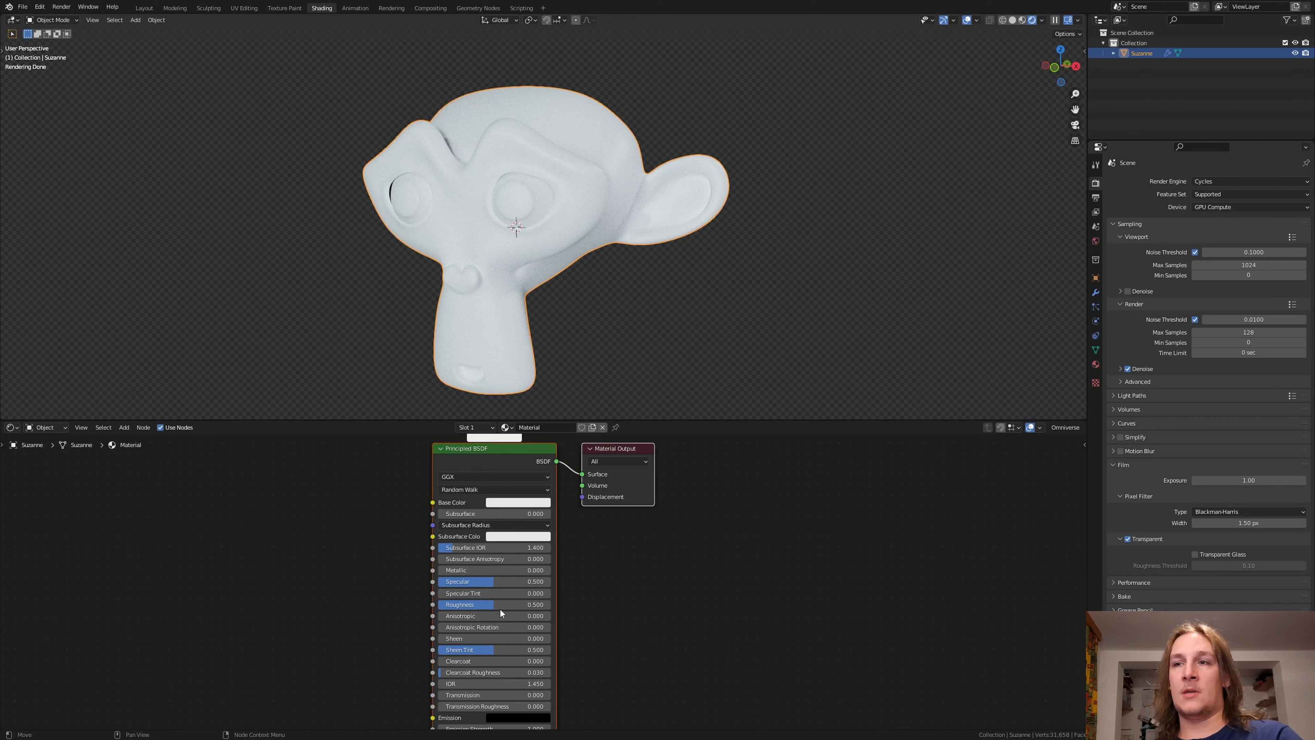
key("BackSpace")
double_click(489, 571)
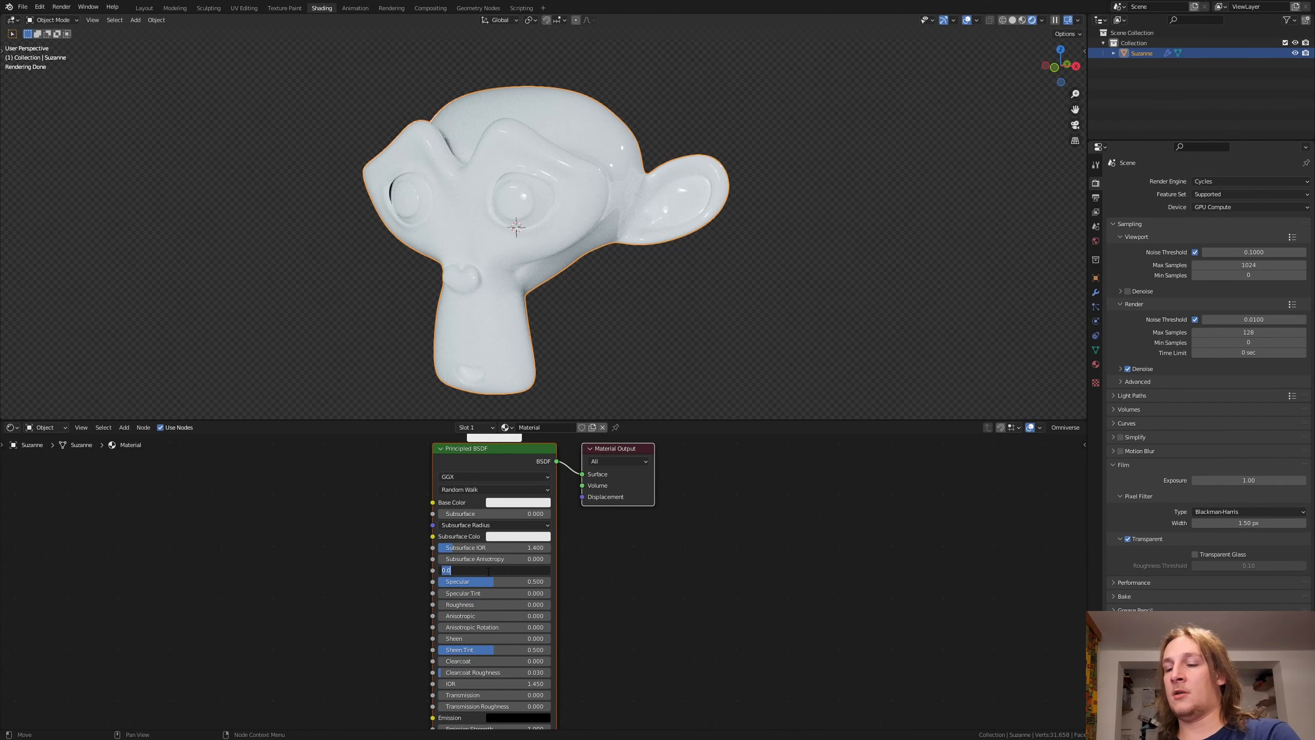
type(".75")
key("Return")
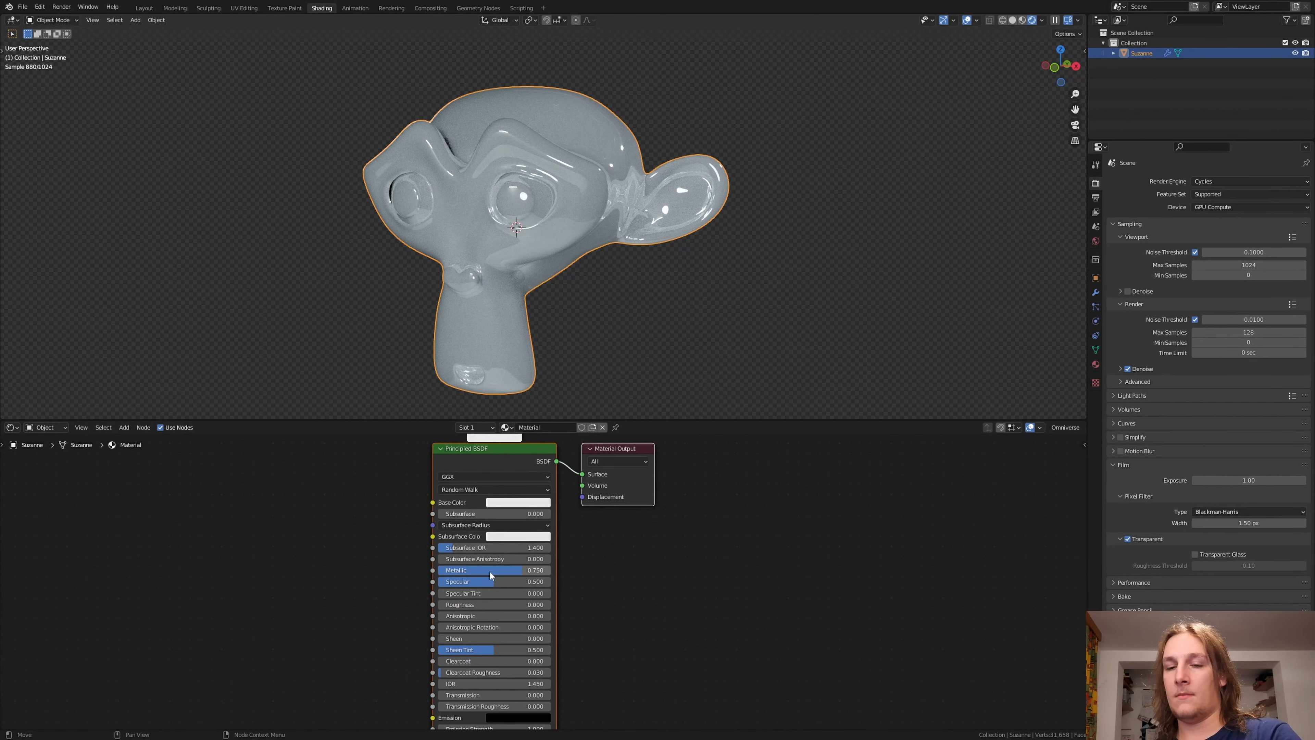
Step: Add a Gradient Texture node in the free space ahead of the Principled BSDF
middle_click_drag(297, 557, 613, 556)
key("shift+a")
left_click(449, 528)
type("r")
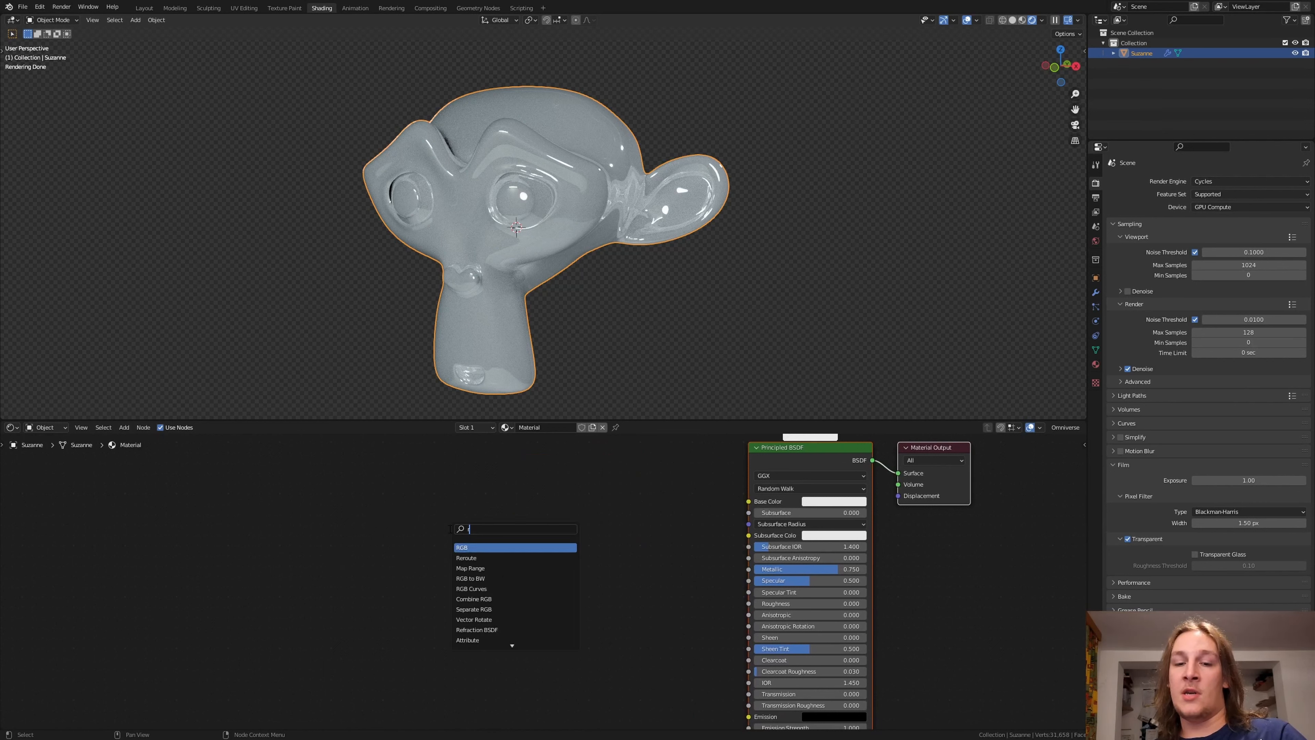
key("BackSpace")
type("gra")
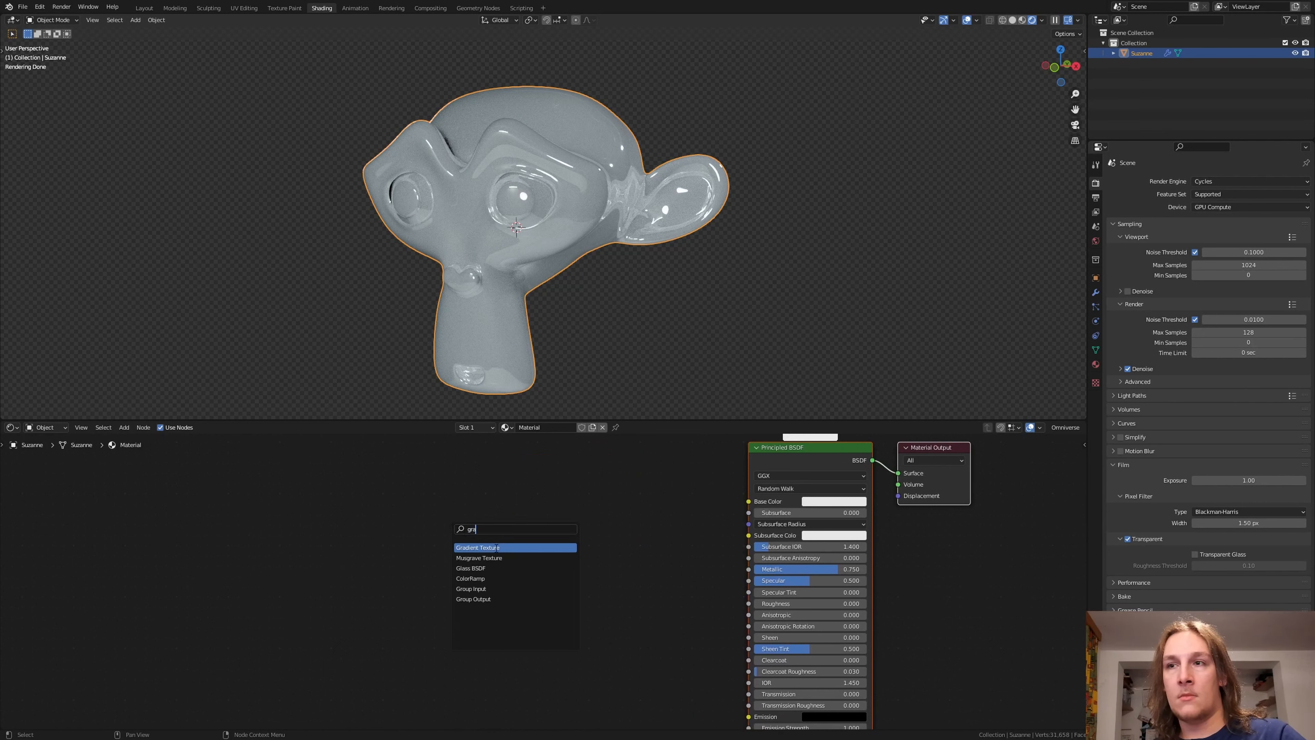
left_click(491, 547)
left_click(386, 520)
Step: Set the Gradient Texture's type to Spherical and preview its Color output on the monkey head
left_click(390, 541)
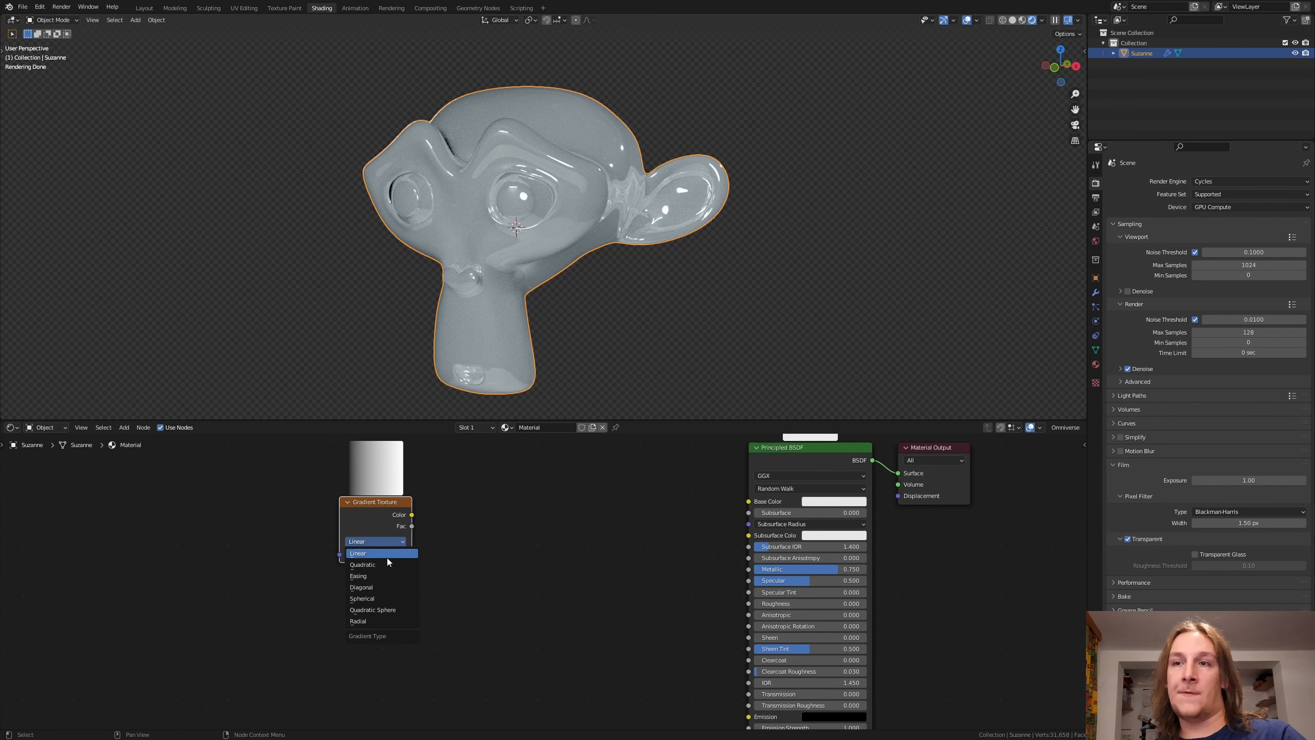
left_click(382, 599)
left_click(376, 519, "ctrl+shift")
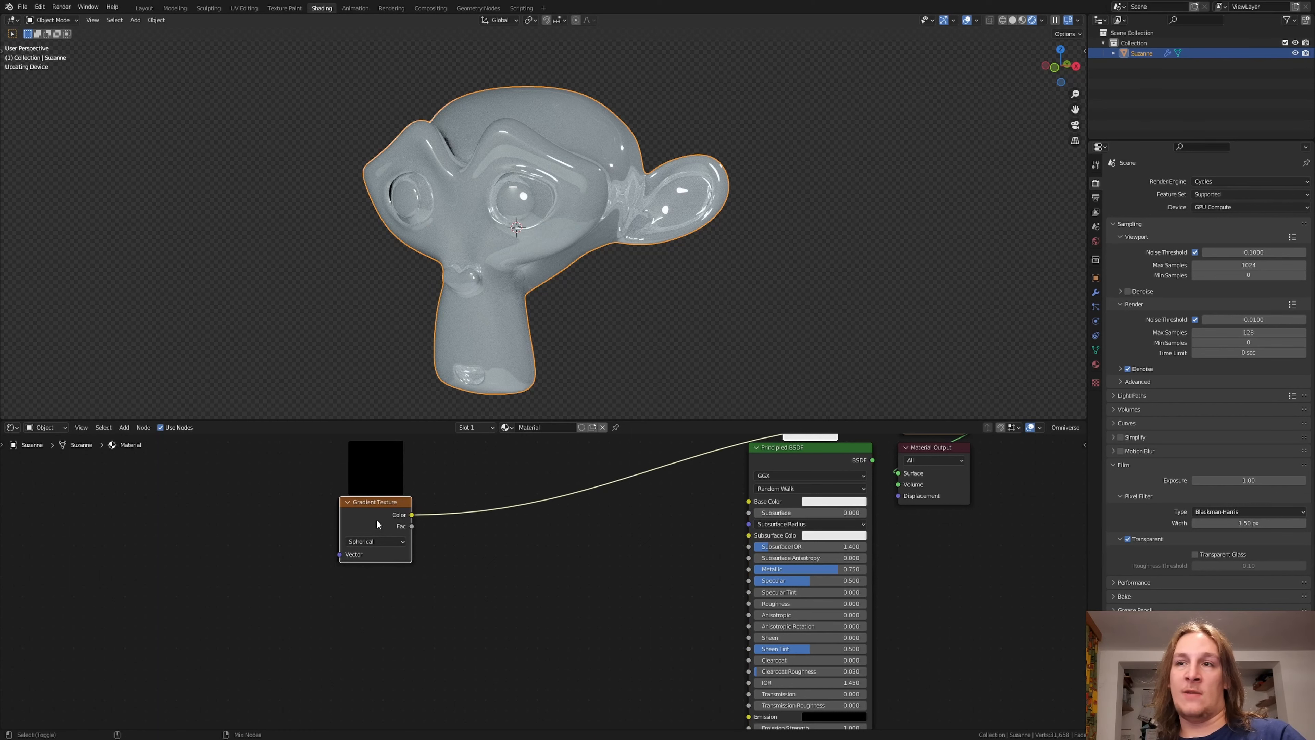
middle_click_drag(376, 520, 472, 502)
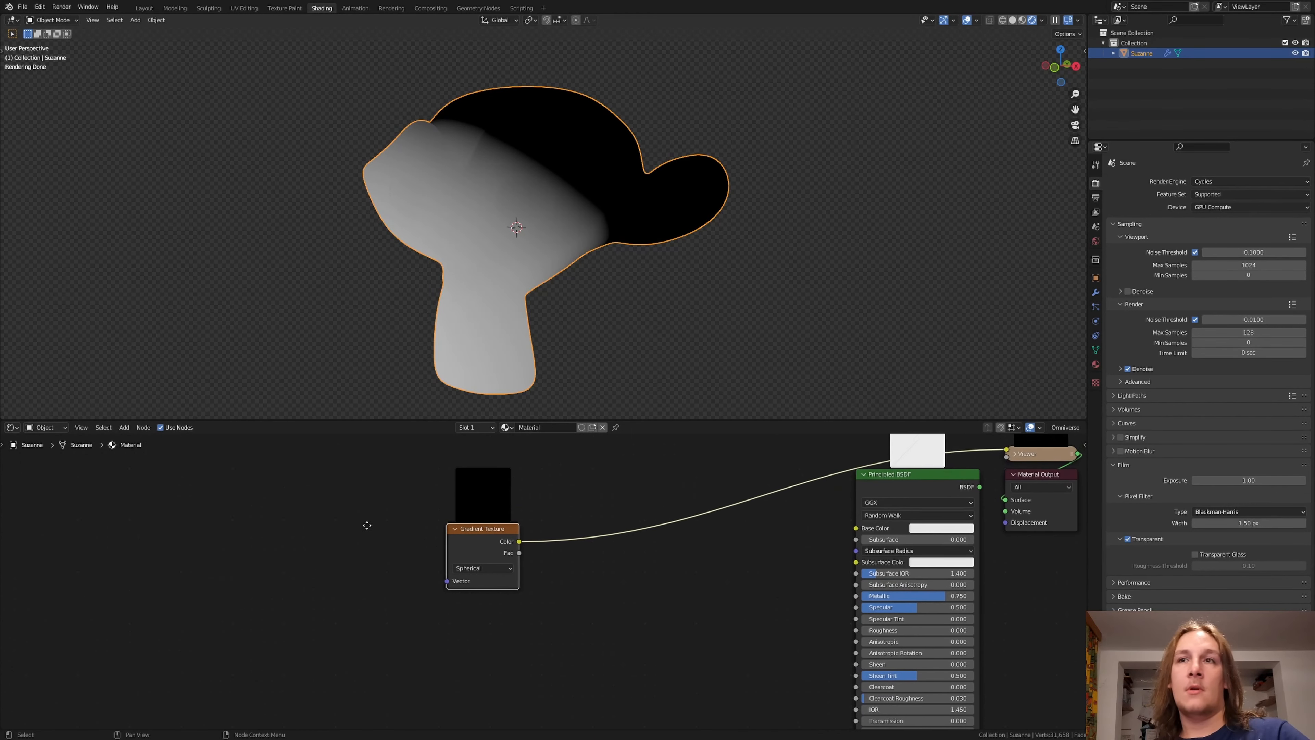
Step: Add a ColorRamp with its white stop at 0.532 and link its Color to the Gradient Texture's Vector
middle_click_drag(299, 498, 375, 522)
key("shift+a")
type("col")
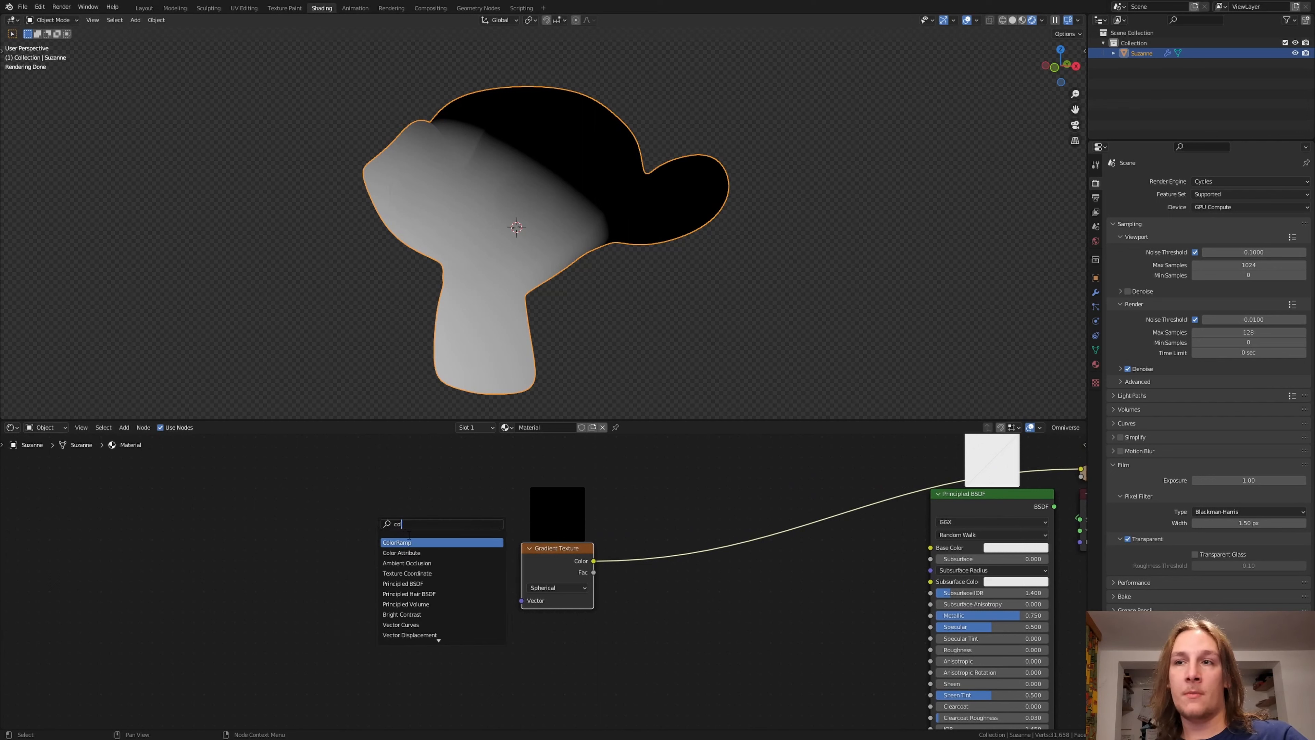
key("Return")
left_click(384, 551)
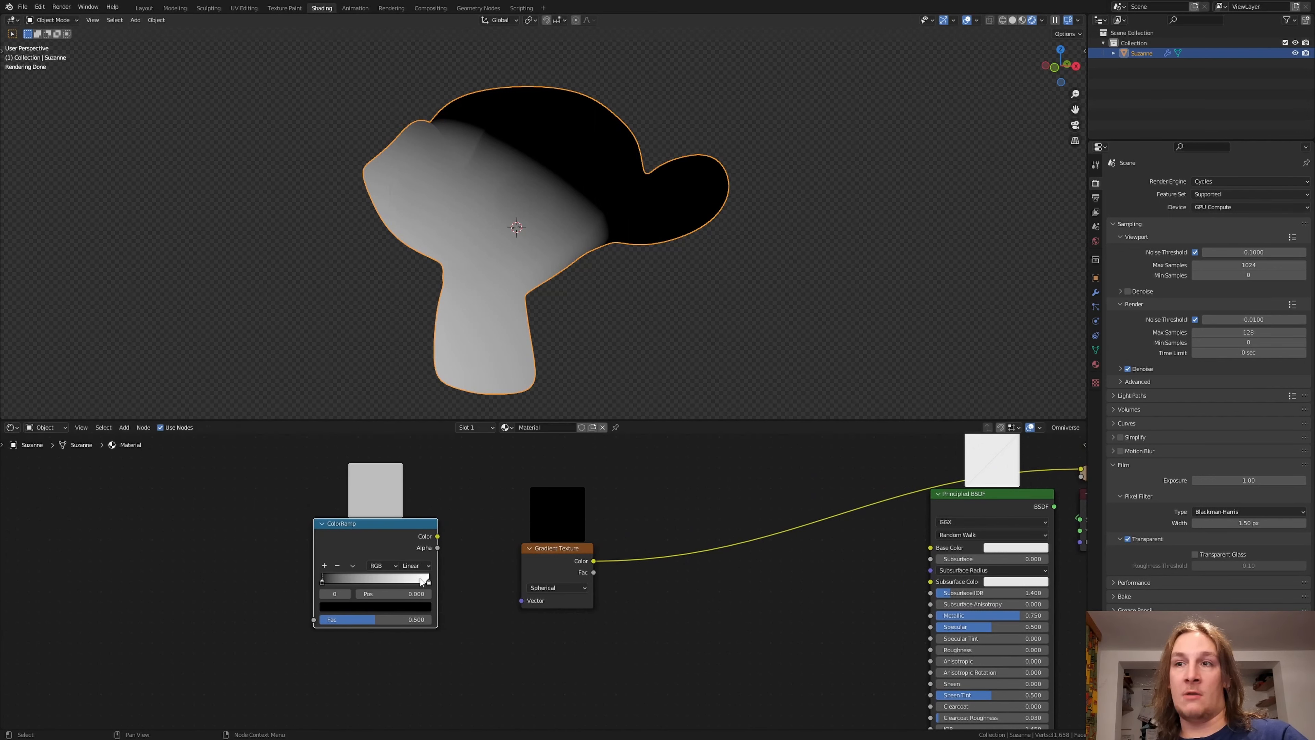
left_click_drag(428, 585, 362, 581)
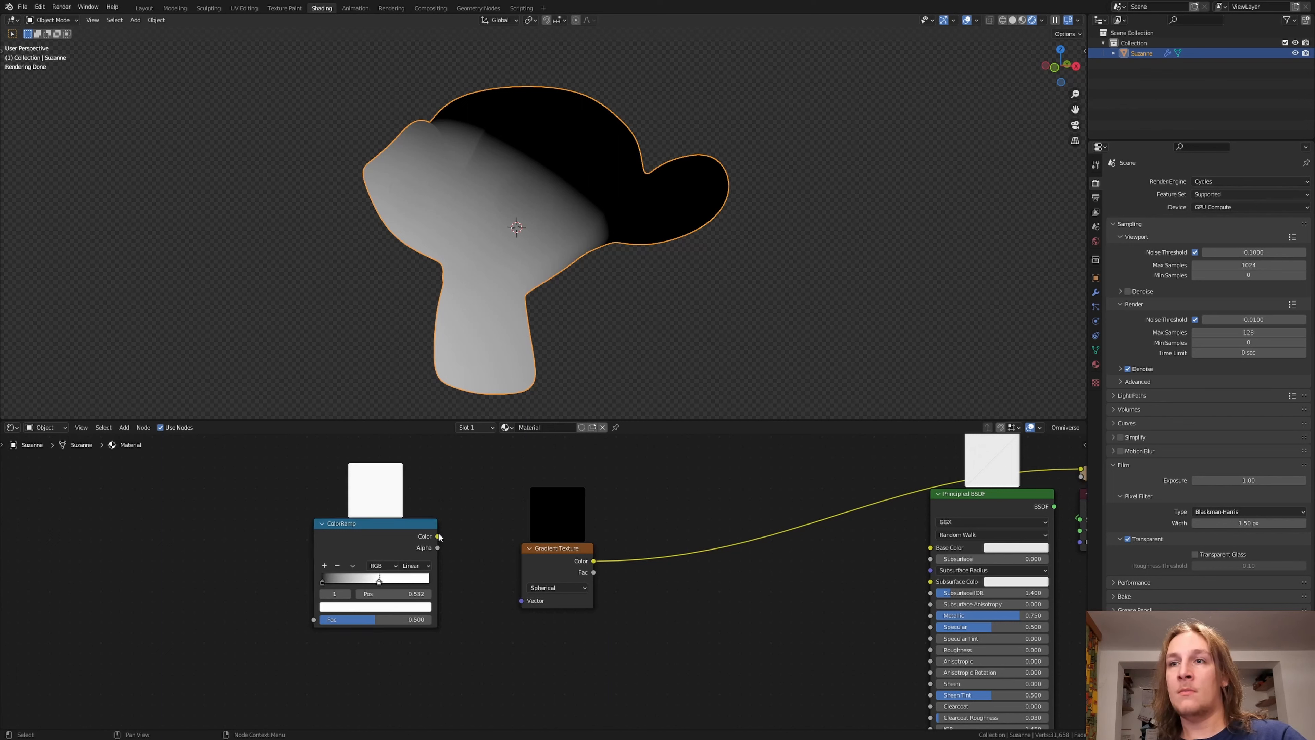
left_click_drag(438, 536, 520, 600)
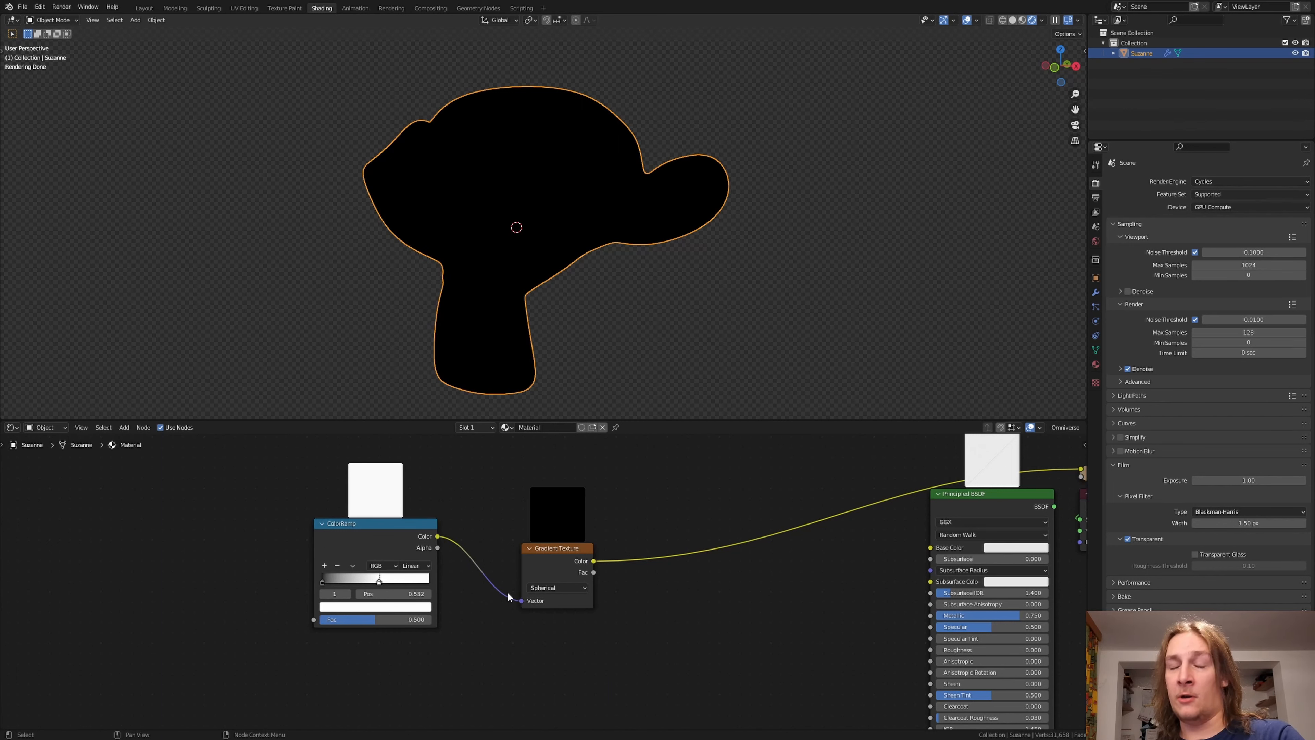
Step: Add a Voronoi Texture node in front of the ColorRamp
middle_click_drag(240, 552, 306, 558)
key("shift+a")
left_click(306, 557)
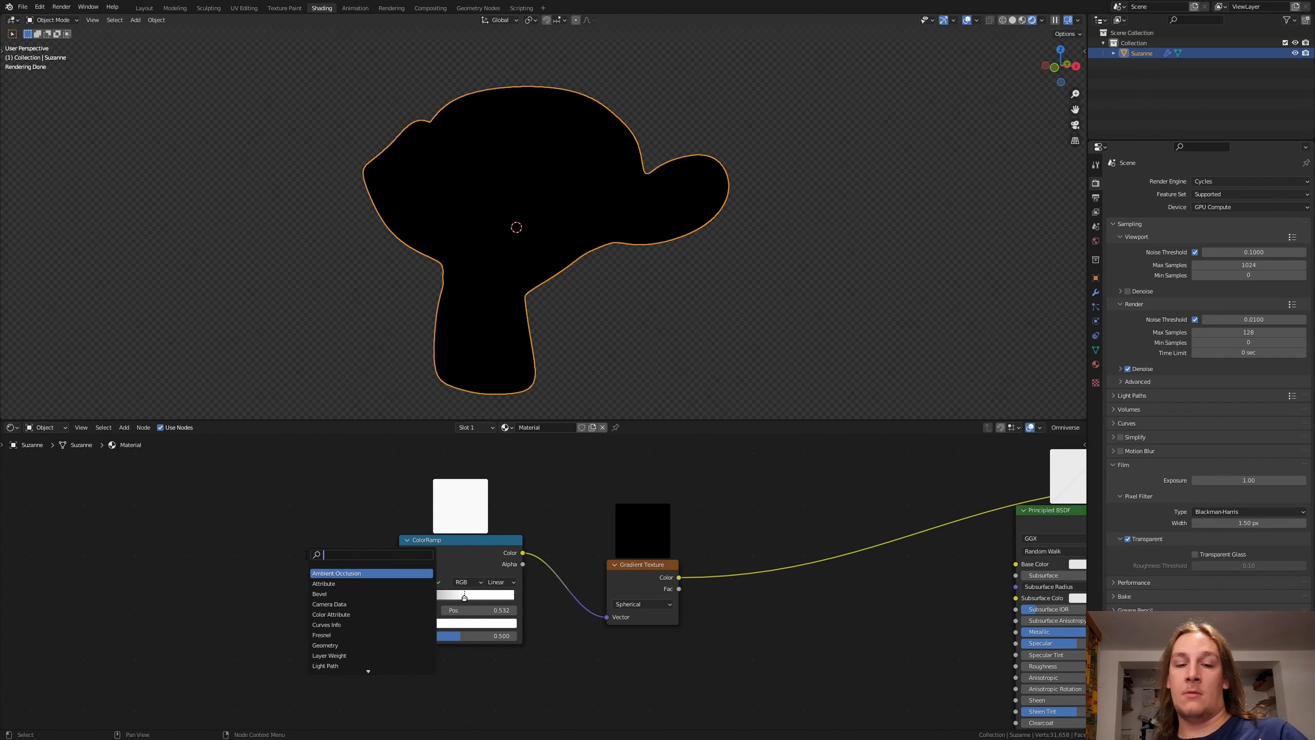
type("vor")
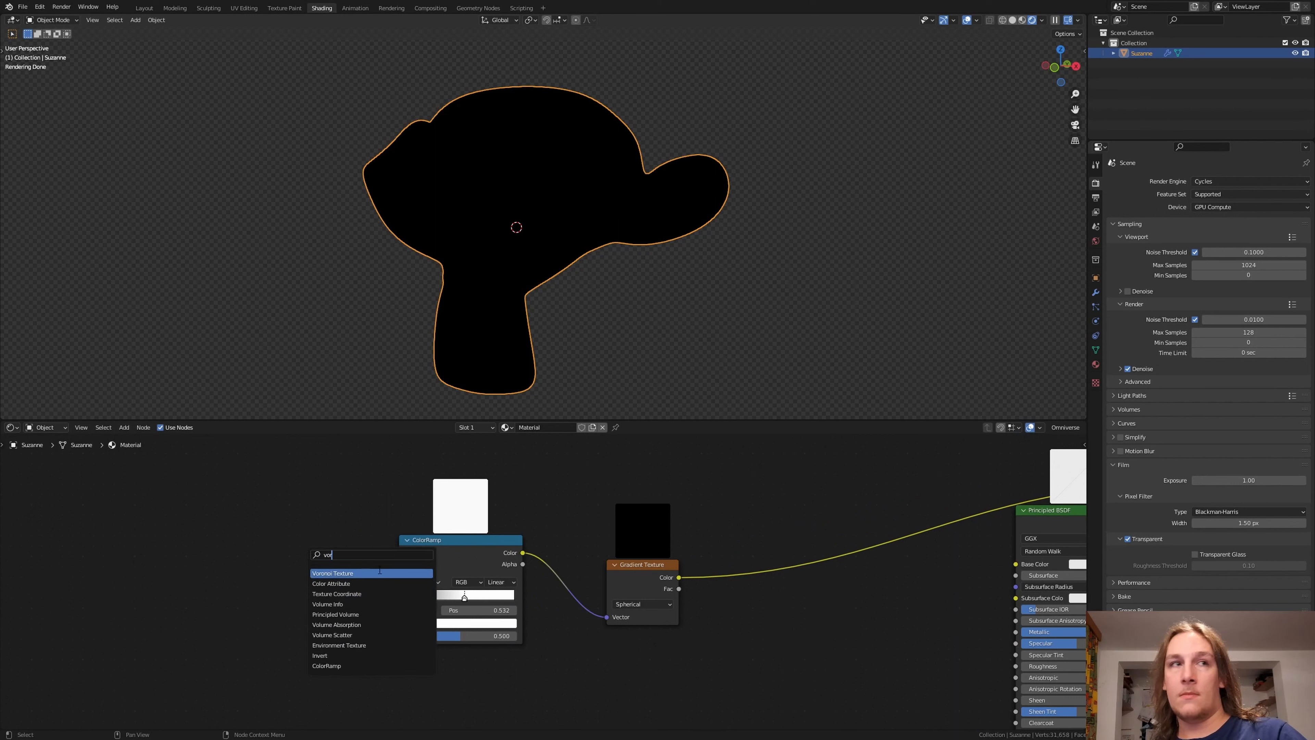
left_click(379, 573)
left_click(313, 562)
Step: Set the Voronoi Texture to 4D and Smooth F1, and link its Distance output to the ColorRamp's Fac
left_click(275, 602)
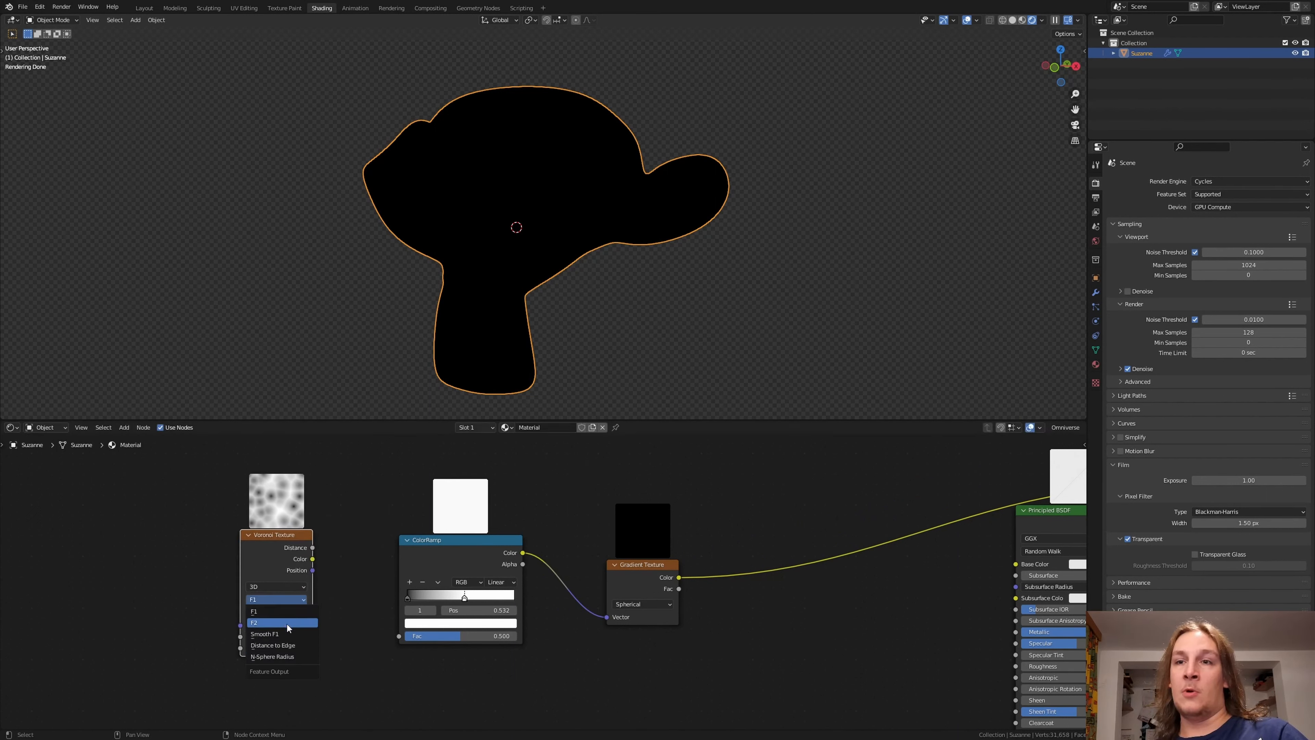
left_click(276, 626)
left_click_drag(312, 548, 399, 636)
middle_click_drag(206, 603, 369, 602)
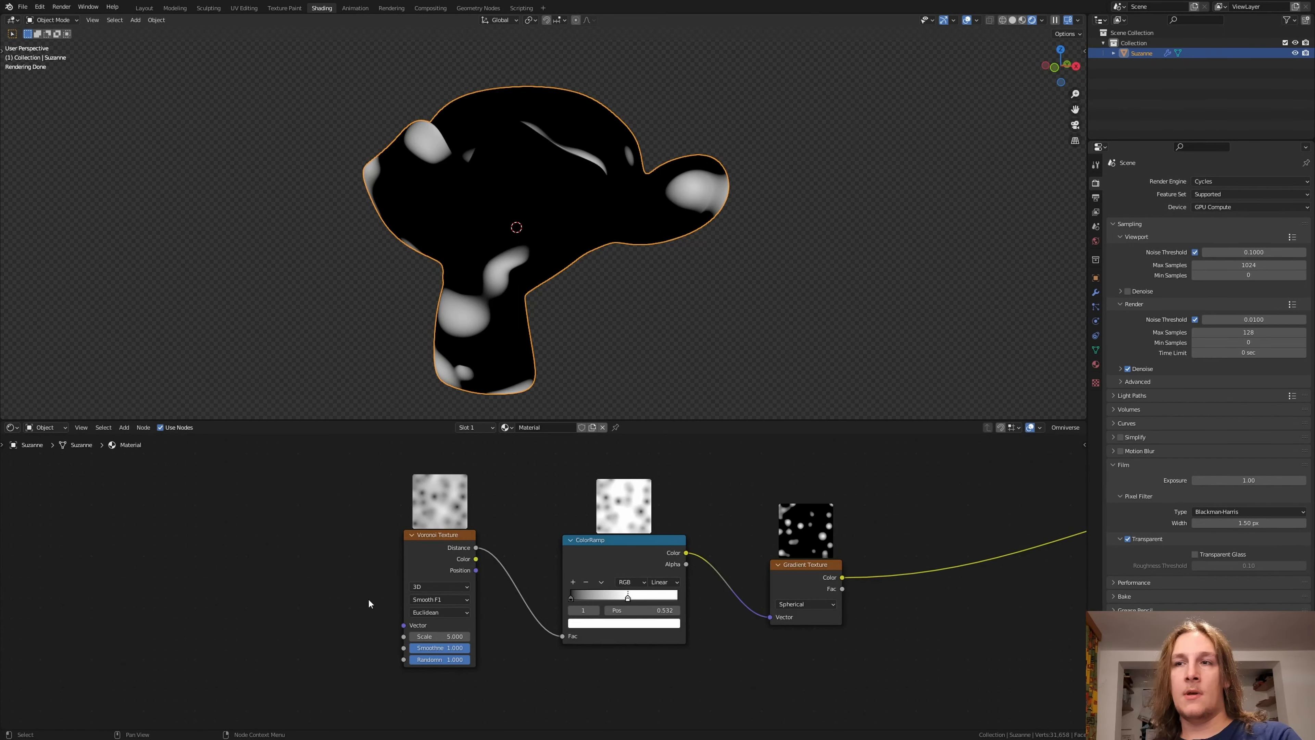
left_click(442, 585)
left_click(441, 632)
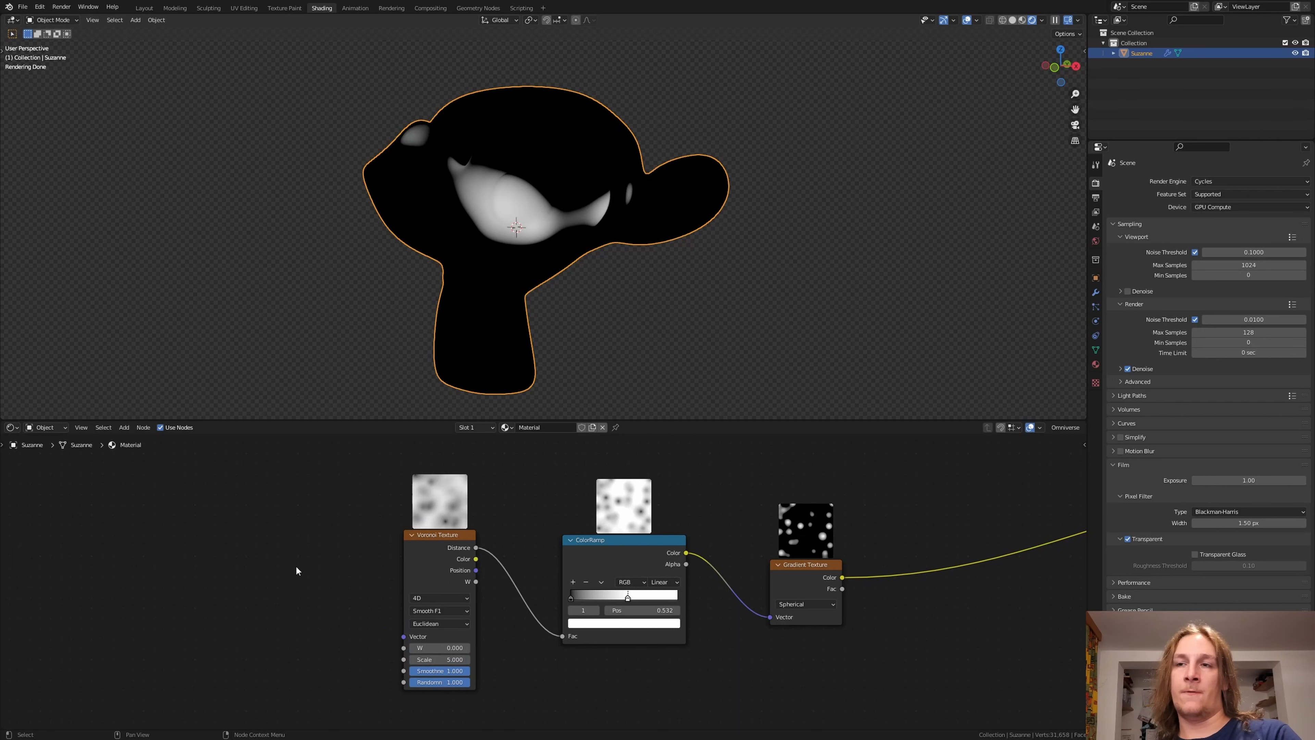
Step: Add a Wave Texture in front of the Voronoi Texture and link its Color output to the Voronoi's W input
key("shift+a")
left_click(262, 523)
type("wa")
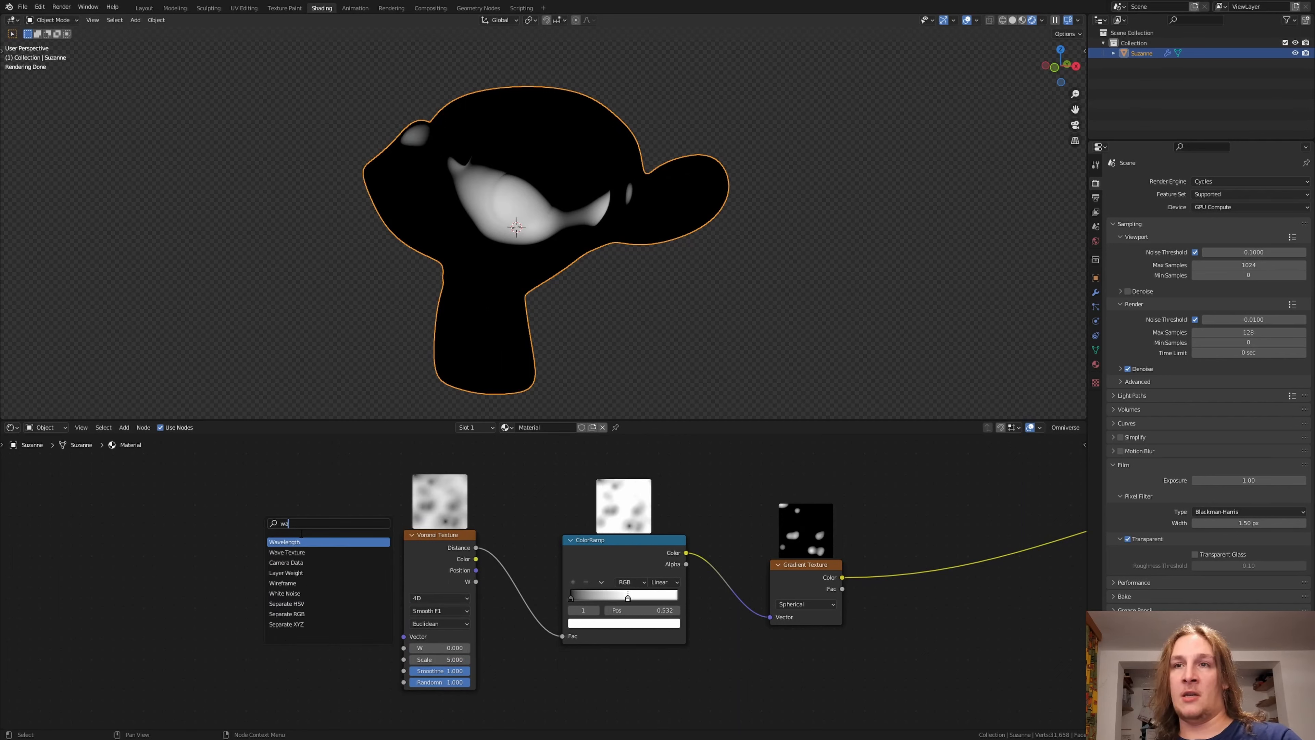
left_click(312, 552)
left_click(321, 541)
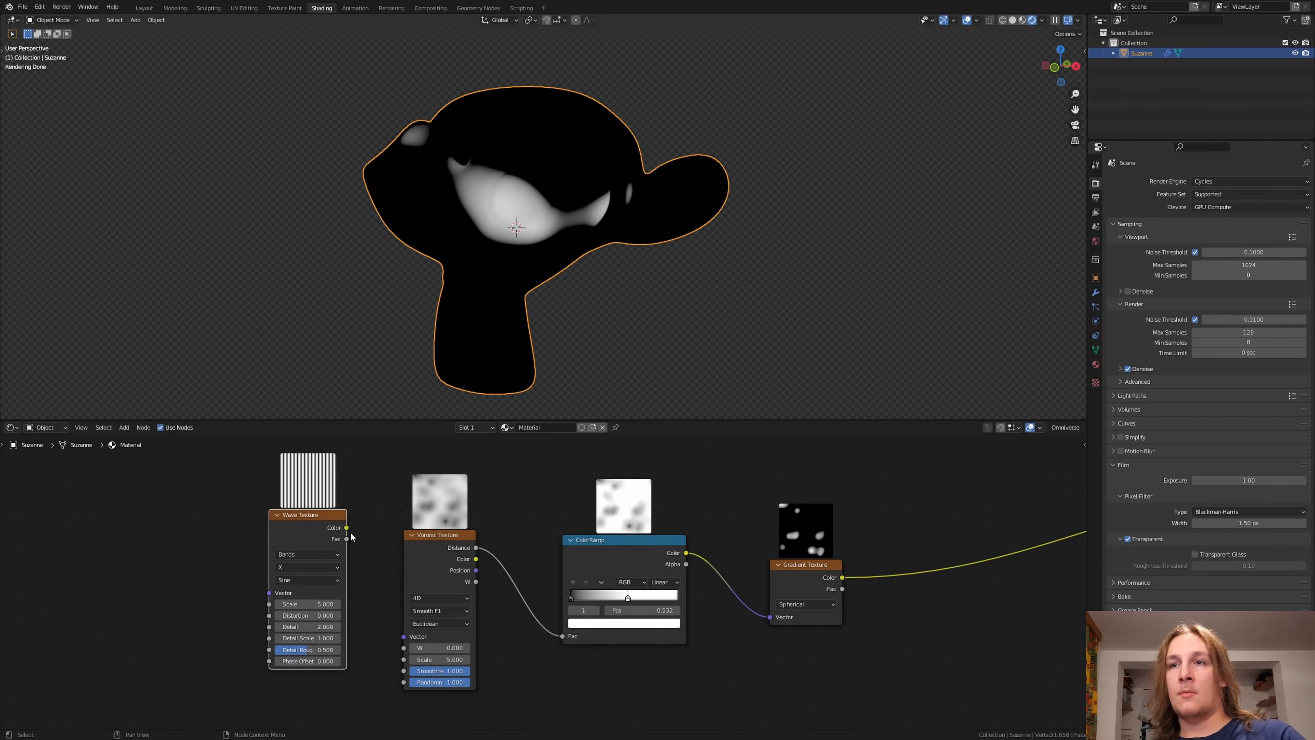
left_click_drag(347, 528, 403, 647)
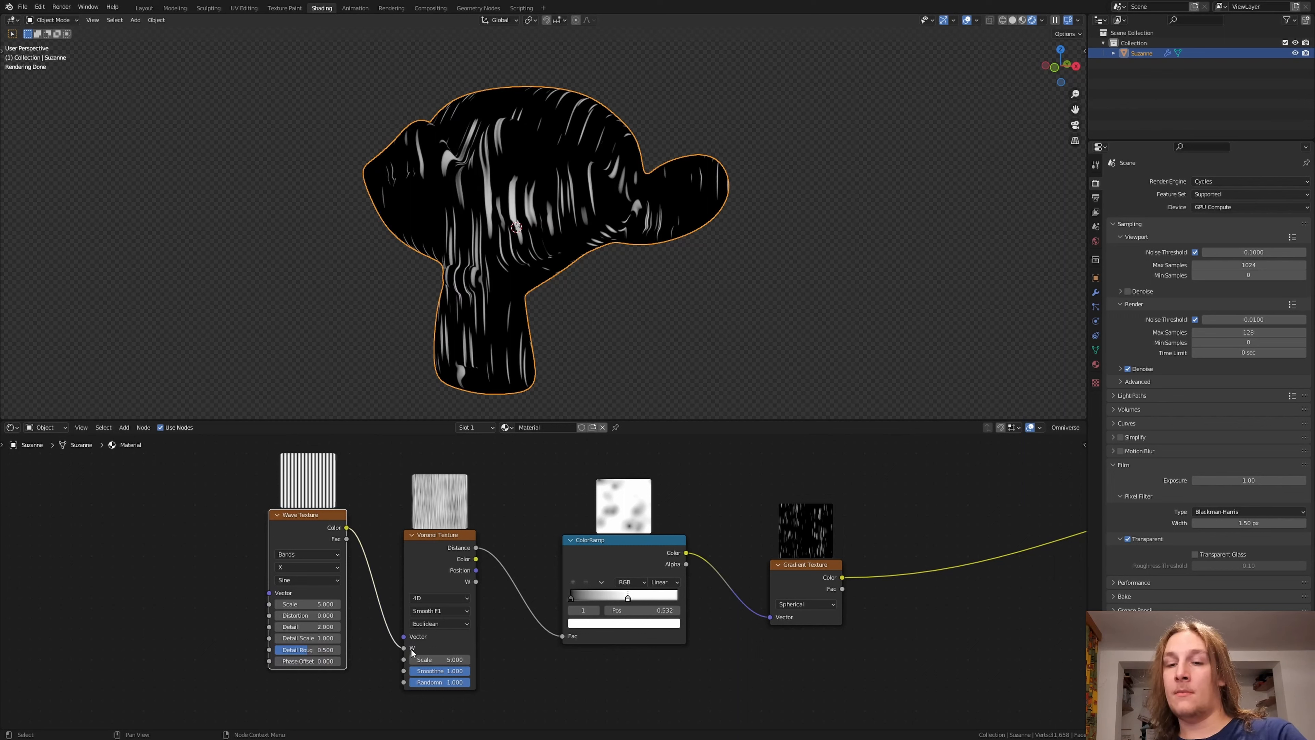
middle_click_drag(71, 577, 104, 584)
key("shift+a")
type("va")
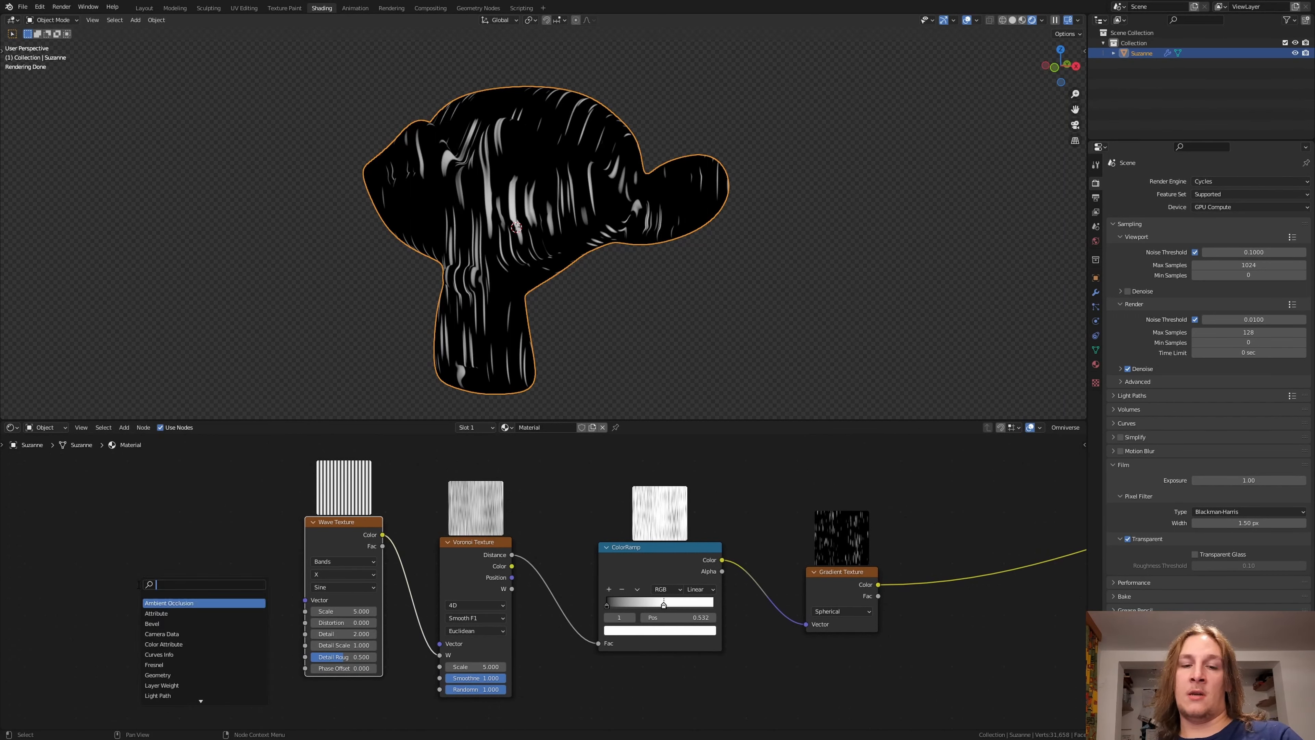
left_click(178, 603)
left_click(177, 606)
left_click(176, 612)
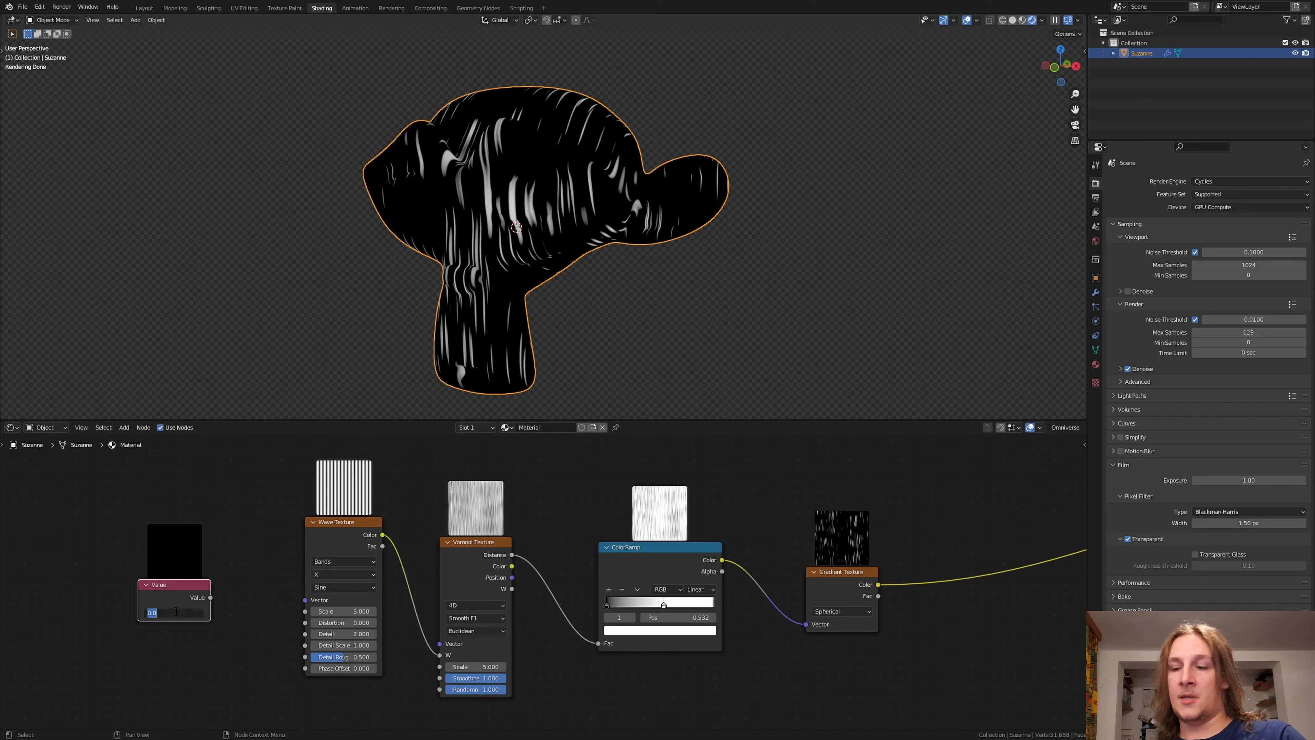
key("Return")
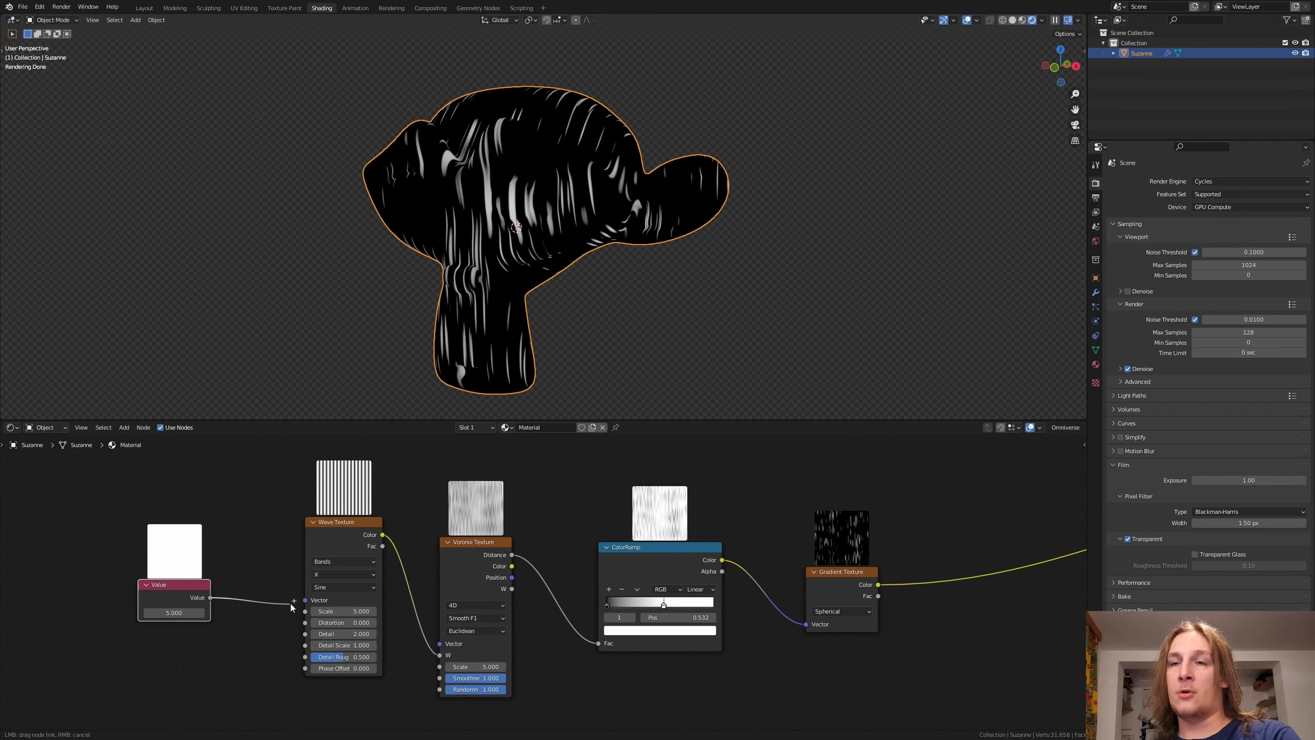
left_click_drag(279, 523, 907, 645)
left_click_drag(210, 597, 331, 619)
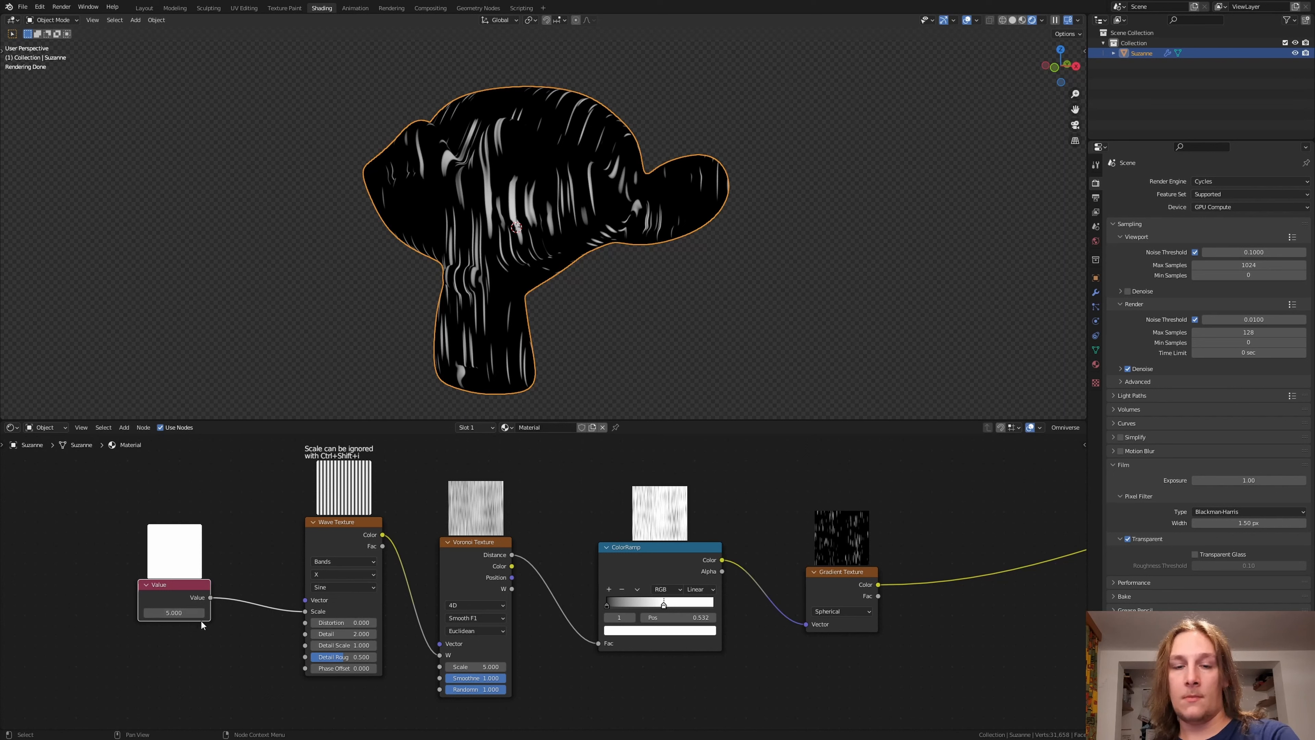
key("x")
Step: Duplicate the Wave, Voronoi, ColorRamp and Gradient nodes and place the copies below the originals
scroll(687, 645, "down", 3)
left_click_drag(687, 645, 385, 565)
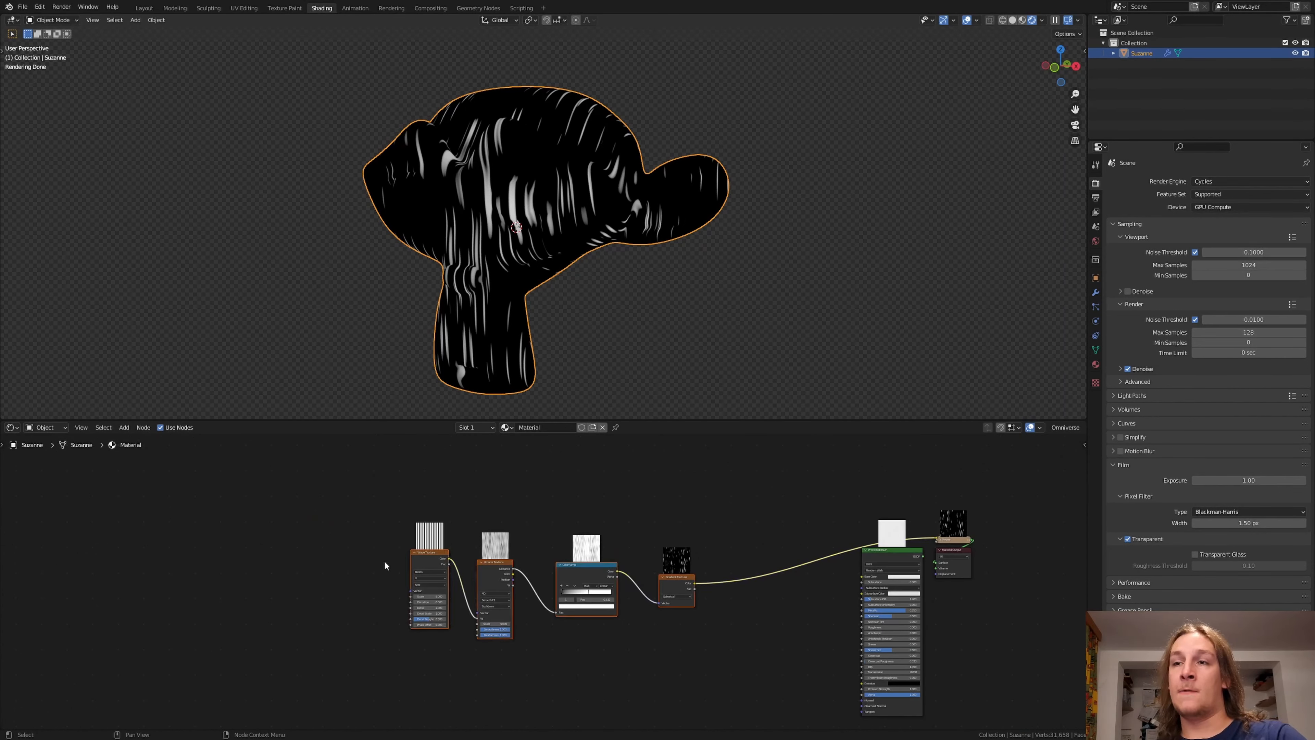
key("shift+d")
left_click(390, 685)
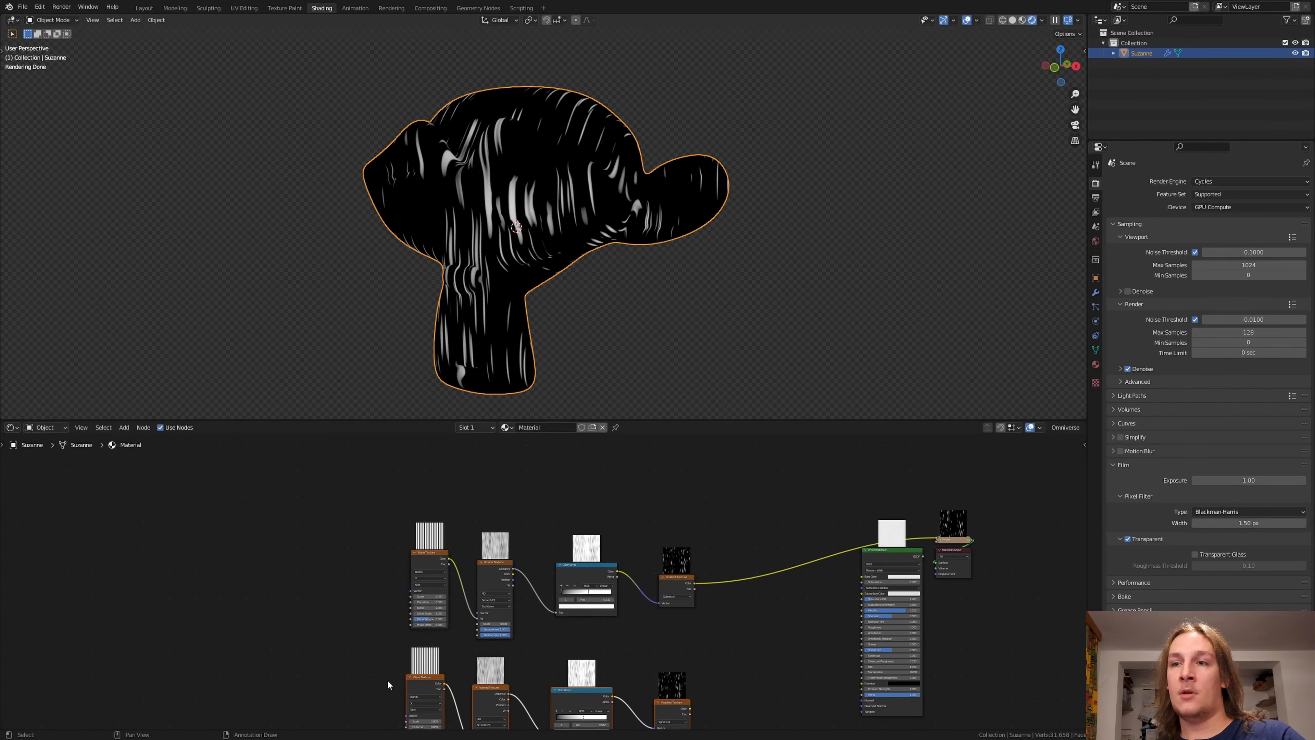
Step: Add a Value node in front of the upper Wave Texture and place a duplicate of it beside the lower chain
middle_click_drag(363, 618, 359, 567)
key("shift+a")
type("va")
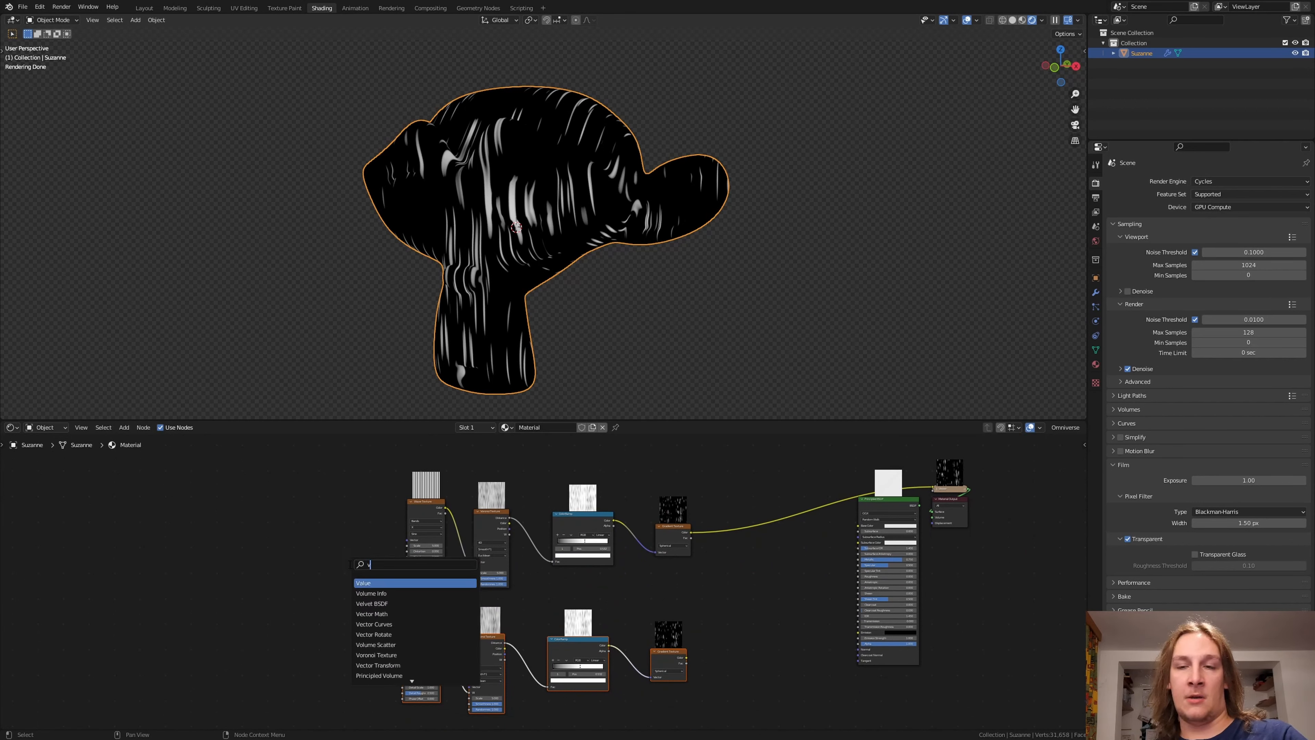
left_click(394, 583)
left_click(373, 575)
key("shift+d")
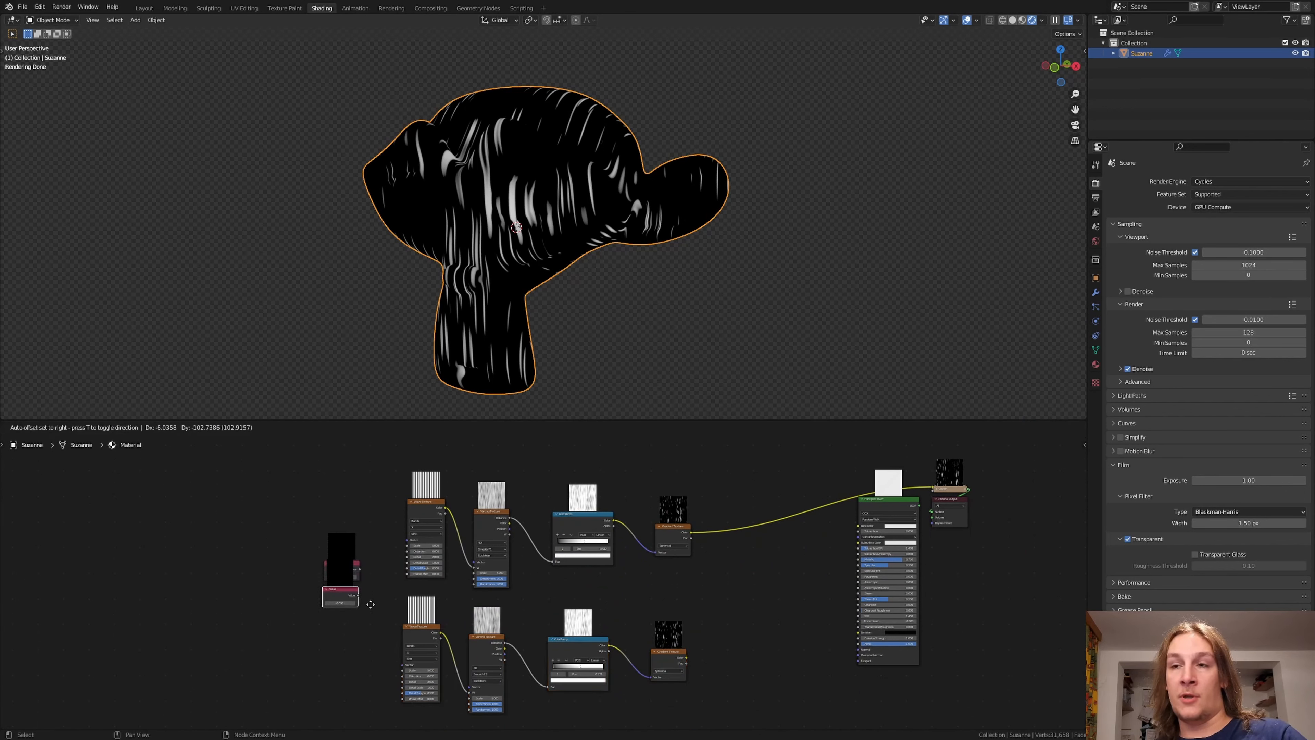
left_click(369, 639)
Step: Set the Value node beside the lower chain to 1.6
scroll(352, 642, "up", 3)
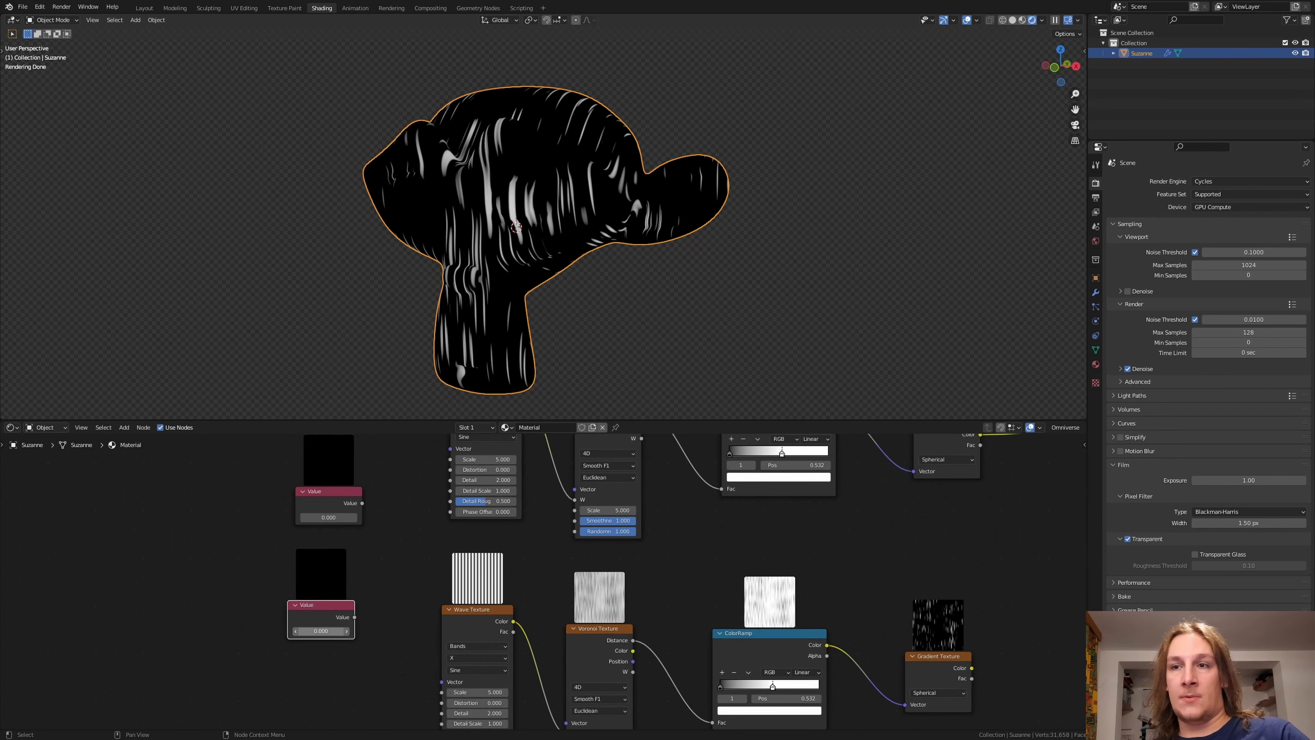
left_click(316, 630)
type("1.6")
key("Return")
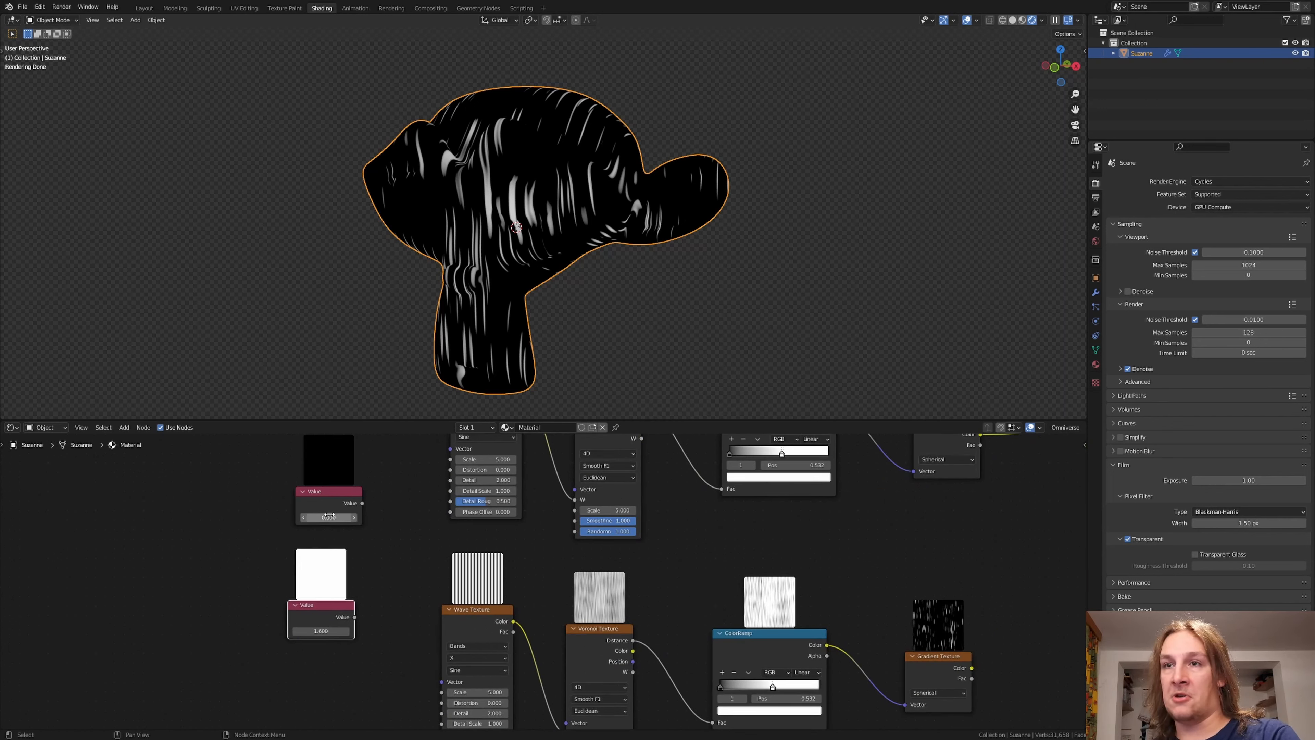
left_click_drag(322, 517, 329, 516)
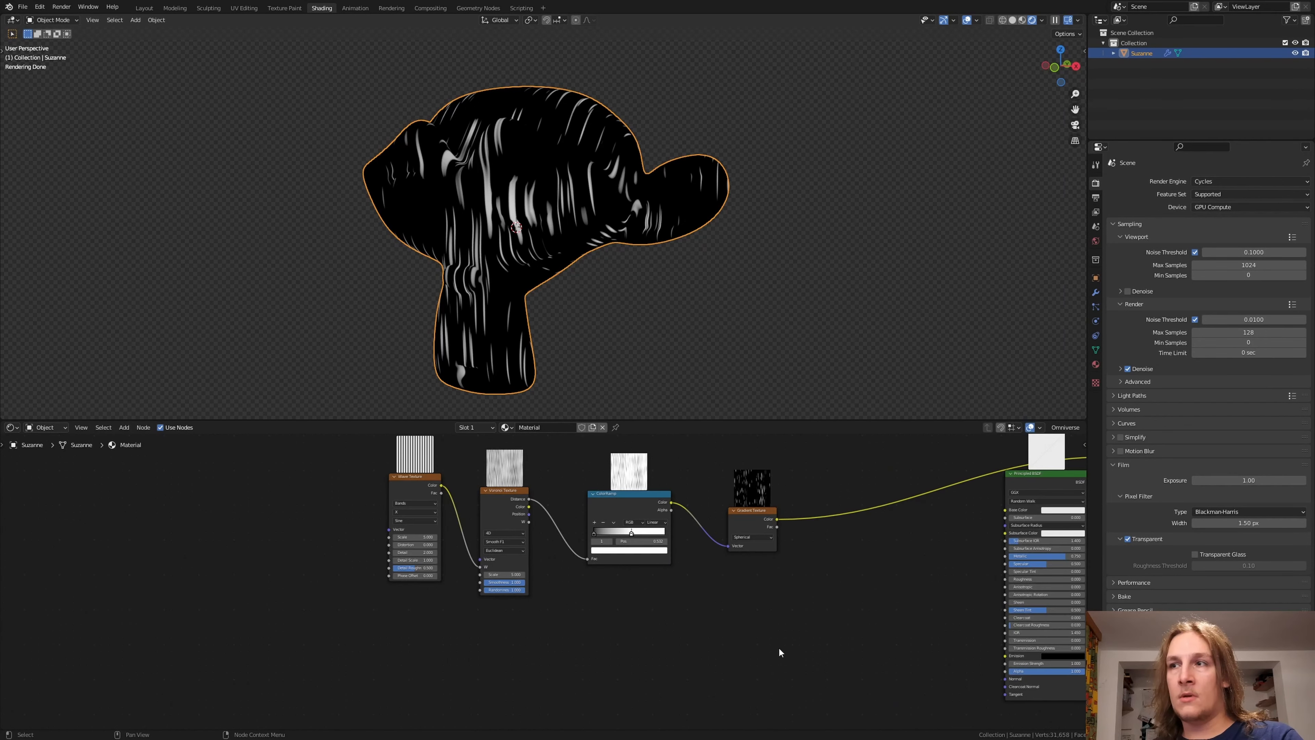
Step: Duplicate the whole chain from Wave Texture to Gradient Texture and place the copy directly beneath it
left_click_drag(772, 649, 389, 491)
key("shift+d")
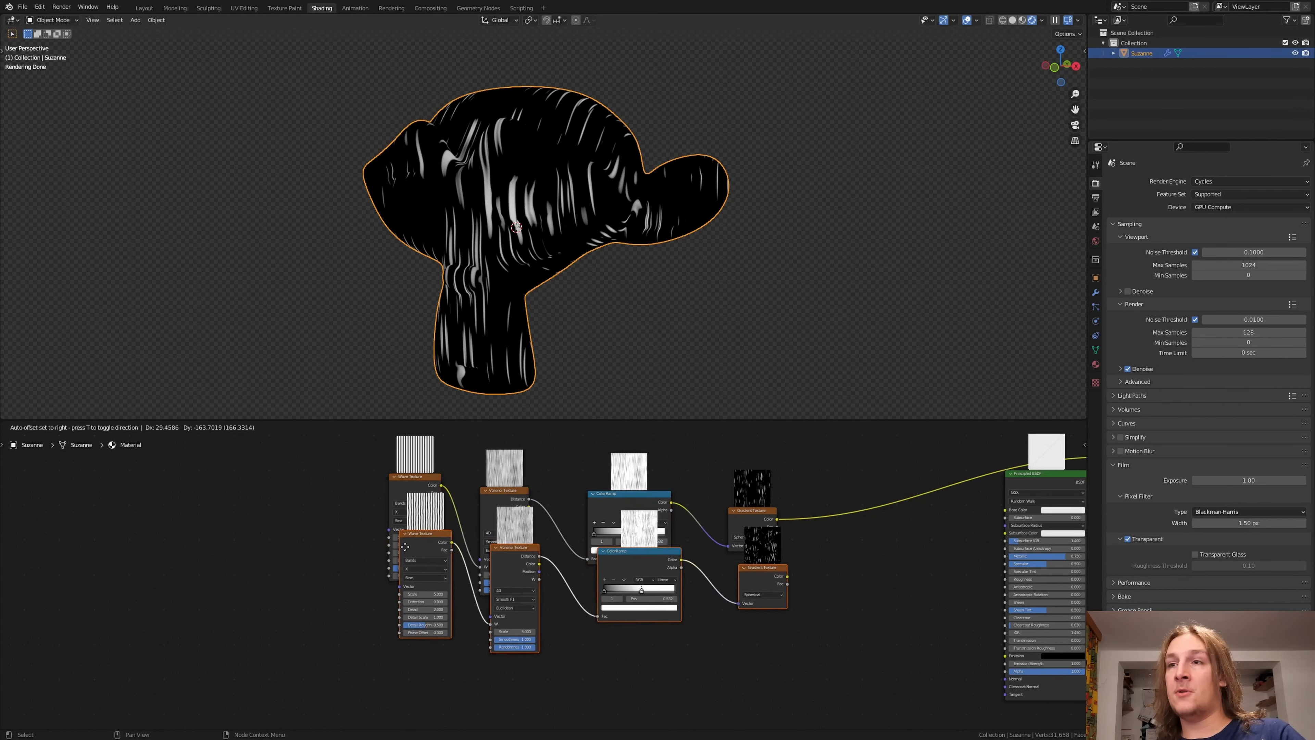
left_click(397, 652)
Step: Add a Value node in front of the two Wave Texture chains and place a duplicate of it directly below
key("shift+a")
left_click(314, 595)
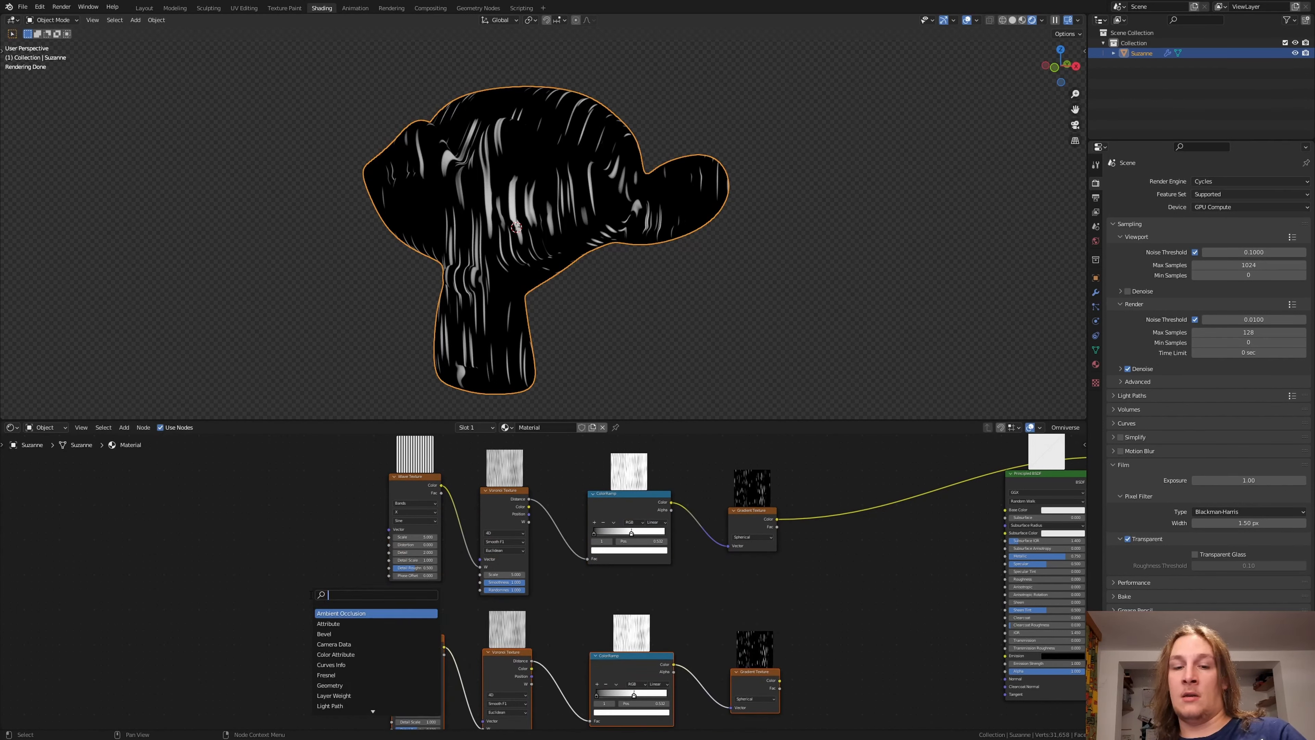
type("va")
left_click(334, 611)
left_click(294, 574)
key("shift+d")
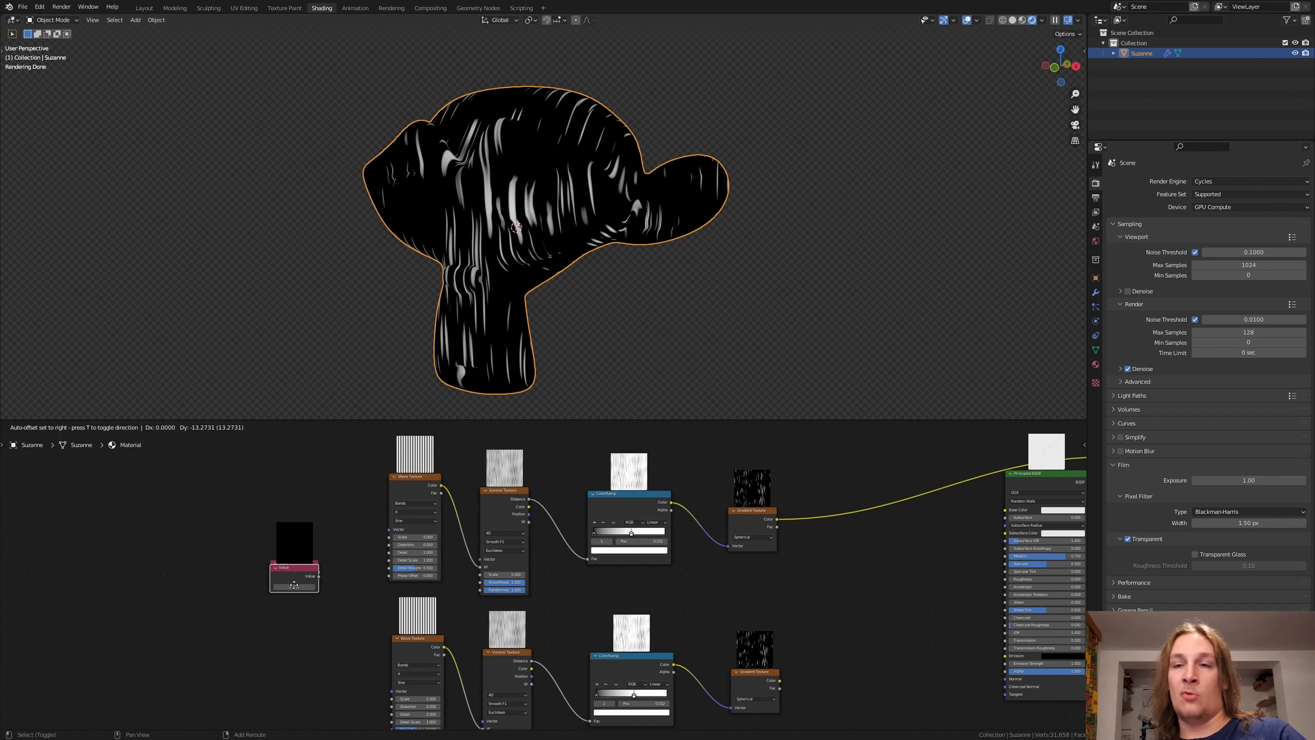
left_click(292, 651)
middle_click_drag(293, 648, 301, 607)
Step: Set the upper Value node to 5 and connect it to the Scale of both Wave Textures
left_click(303, 542)
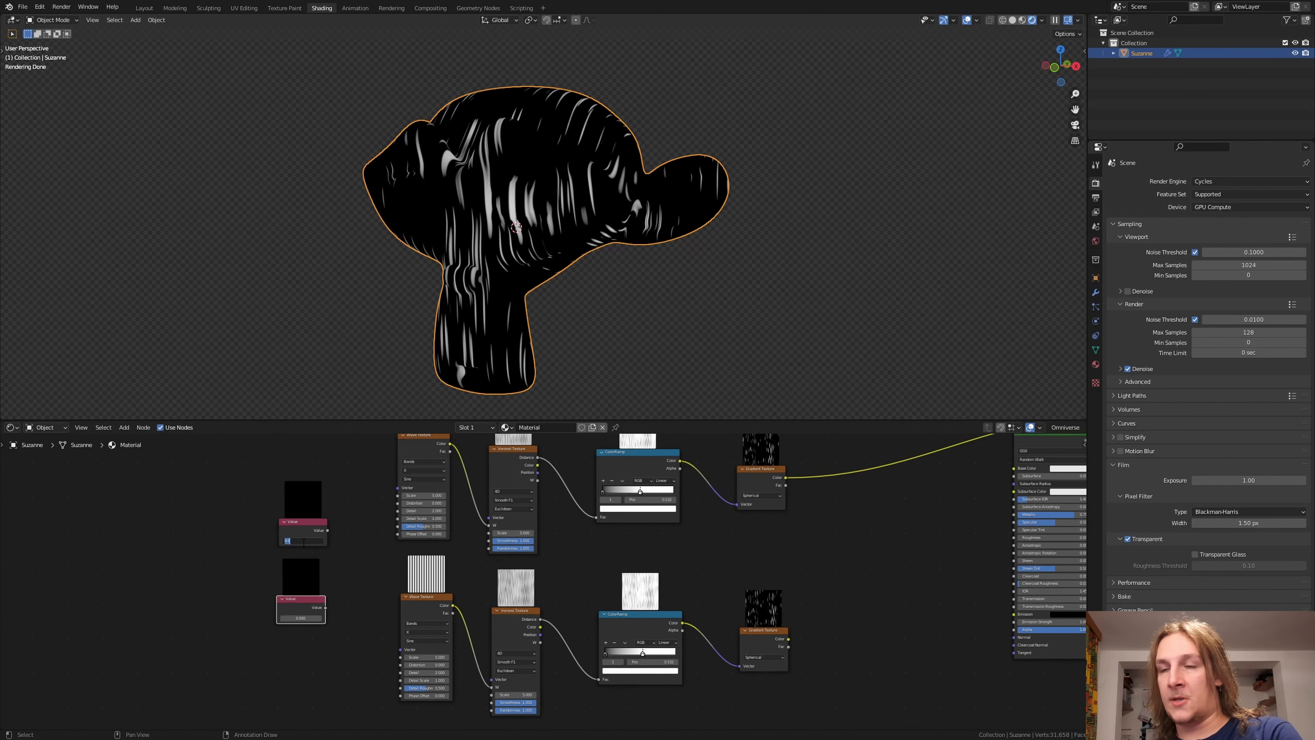
type("5")
key("Return")
left_click_drag(327, 530, 398, 496)
left_click_drag(328, 530, 400, 657)
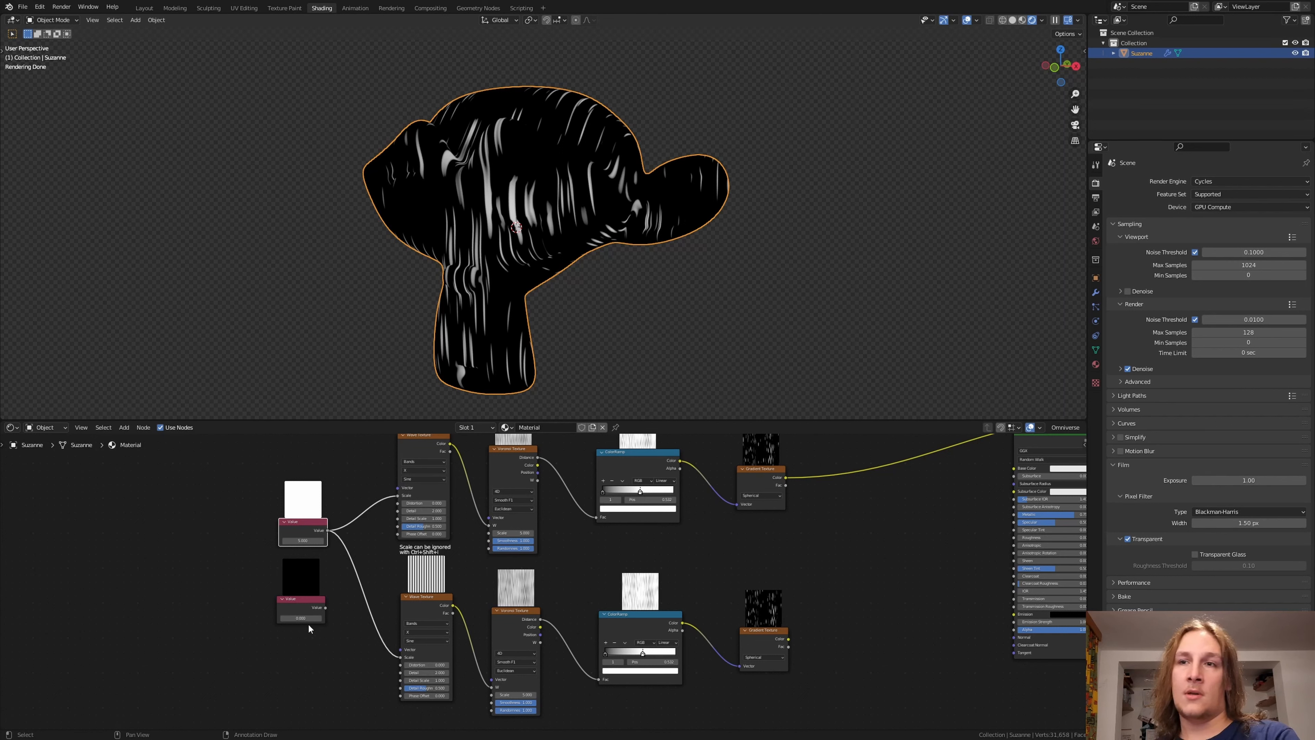
Step: Connect the lower Value node to the Distortion of both Wave Textures and set it to 1.6
left_click_drag(325, 607, 398, 503)
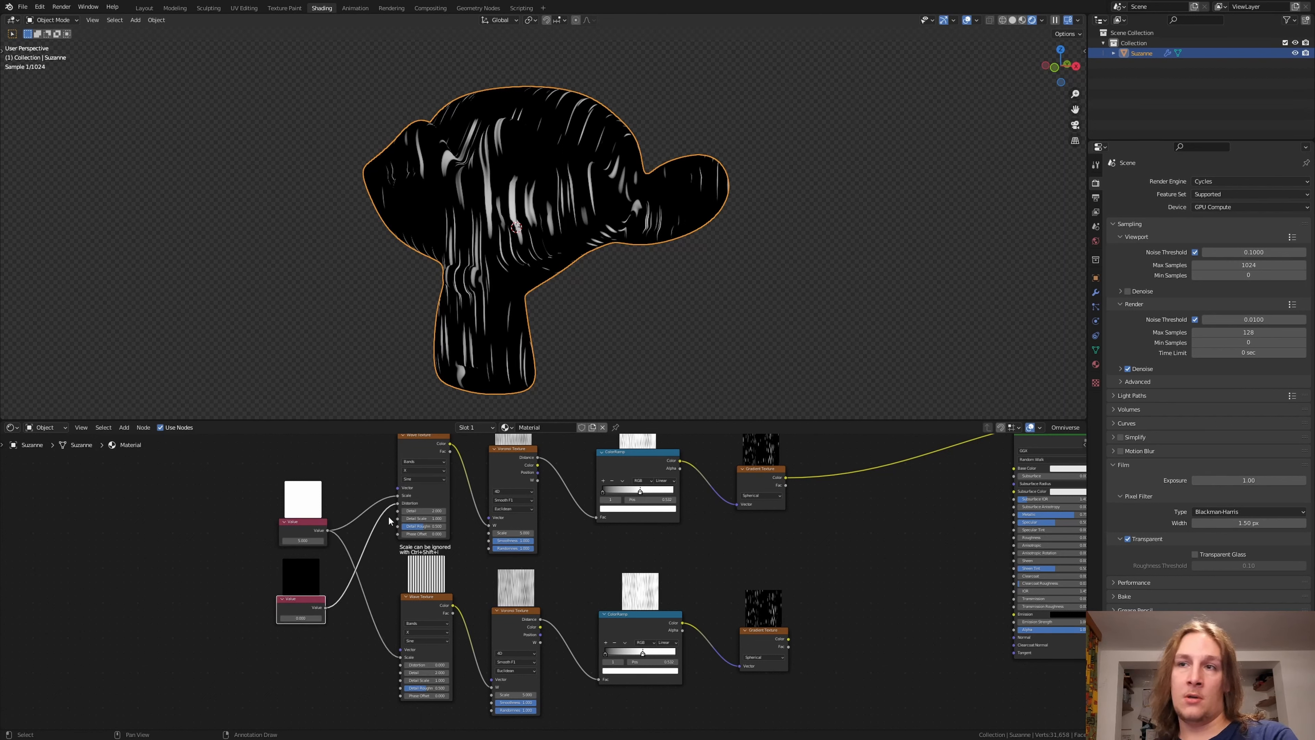
left_click_drag(325, 607, 401, 665)
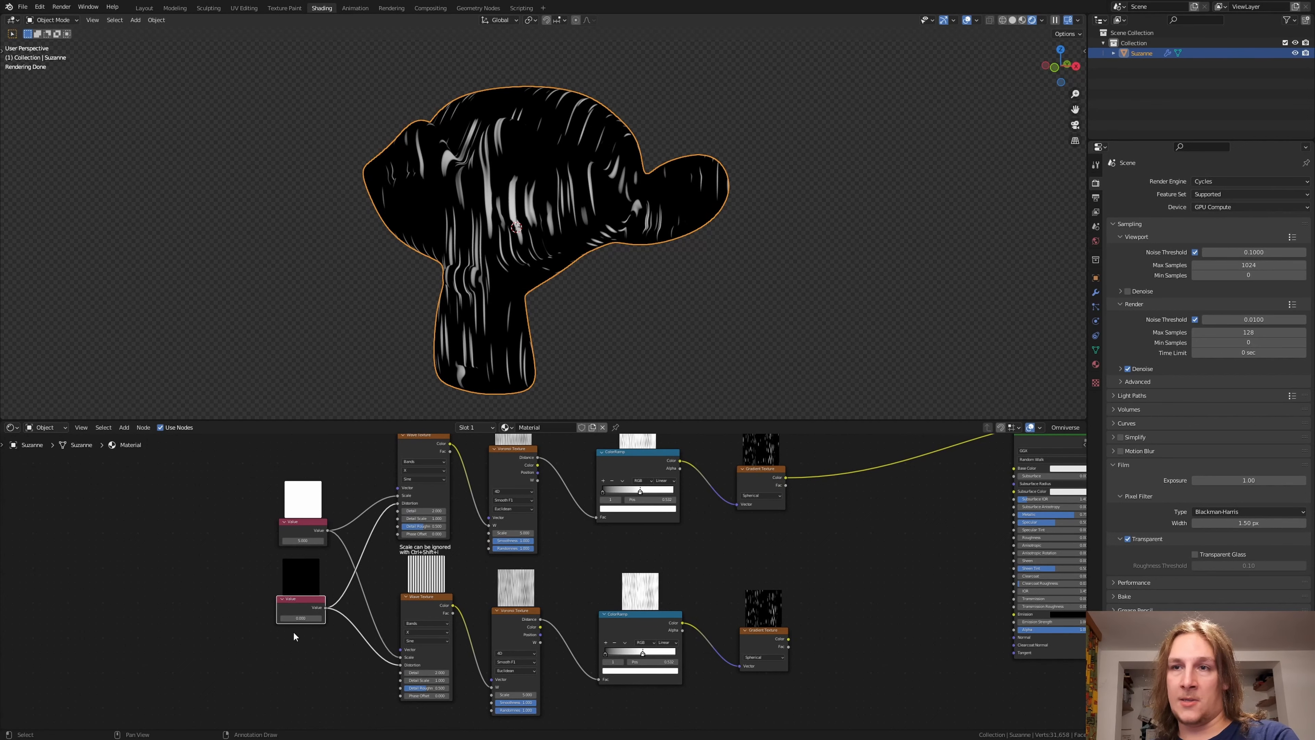
left_click(295, 617)
type("1.6")
key("Return")
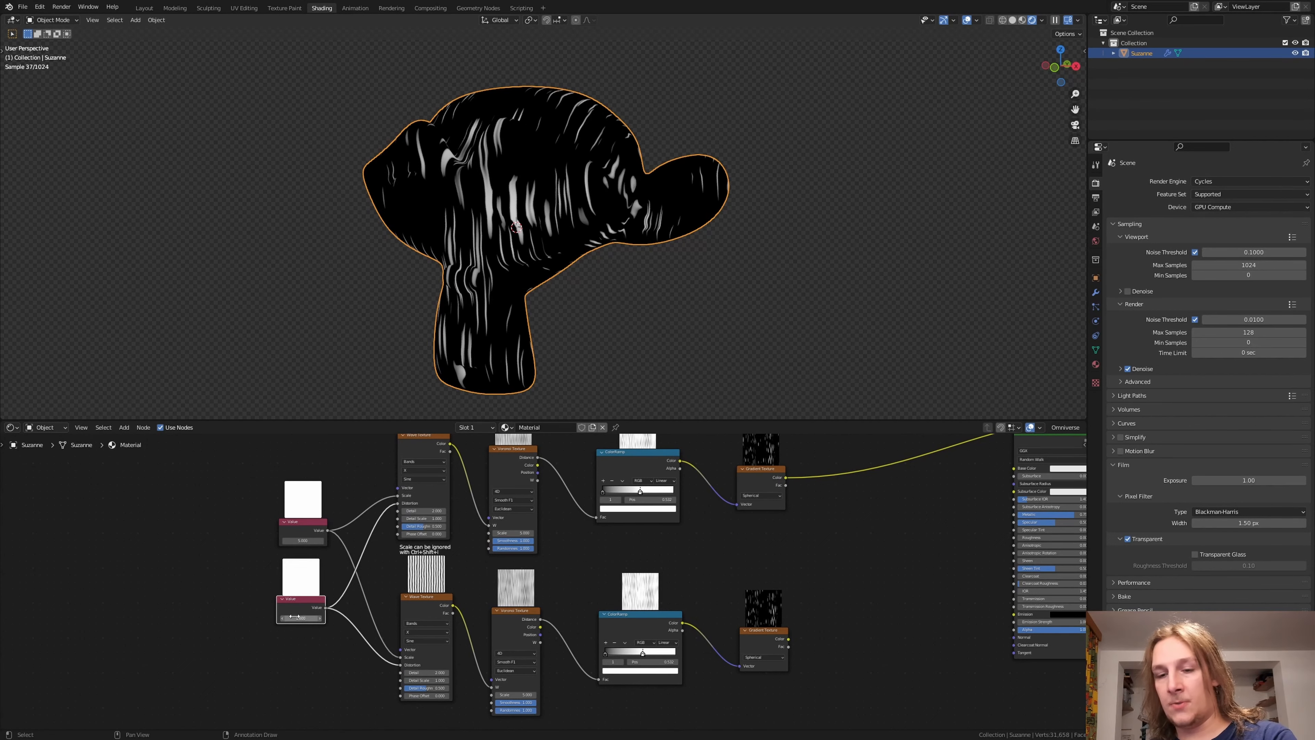
Step: Set the lower Wave Texture's bands direction to Y
scroll(536, 564, "up", 2)
scroll(537, 566, "up", 2)
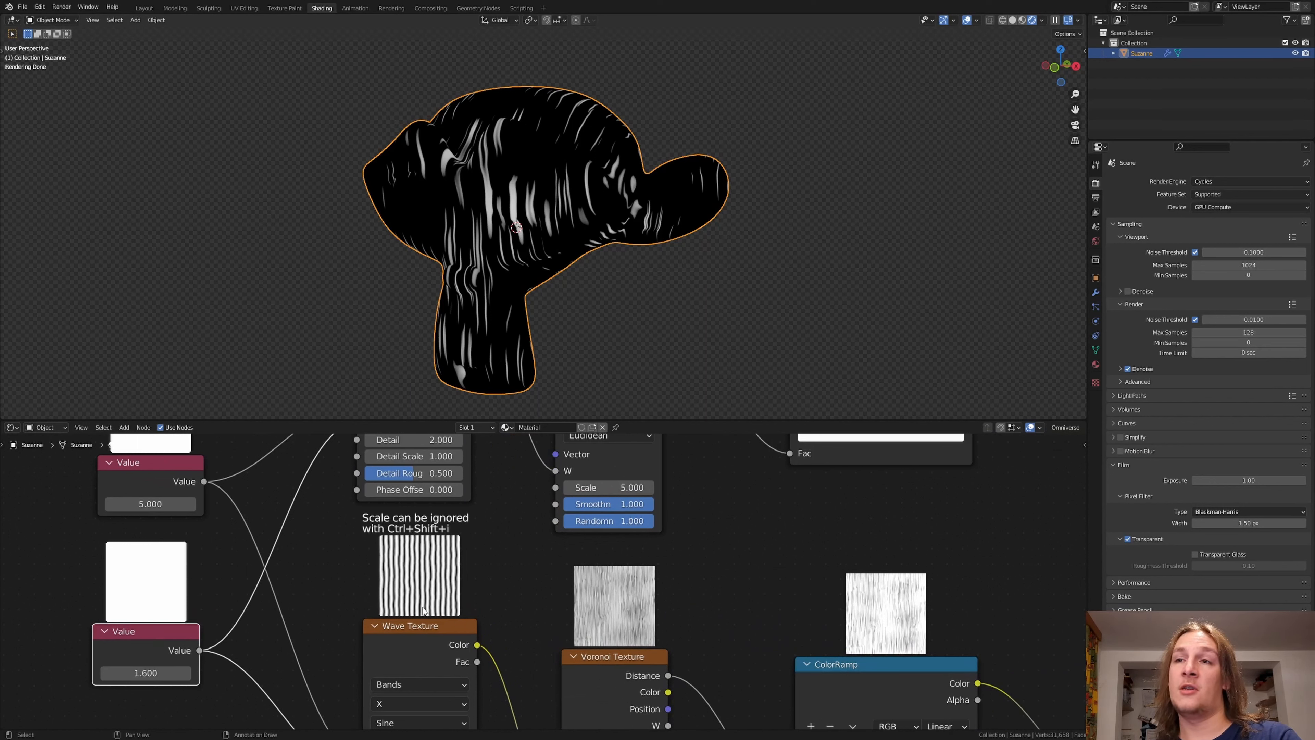
scroll(423, 610, "down", 4)
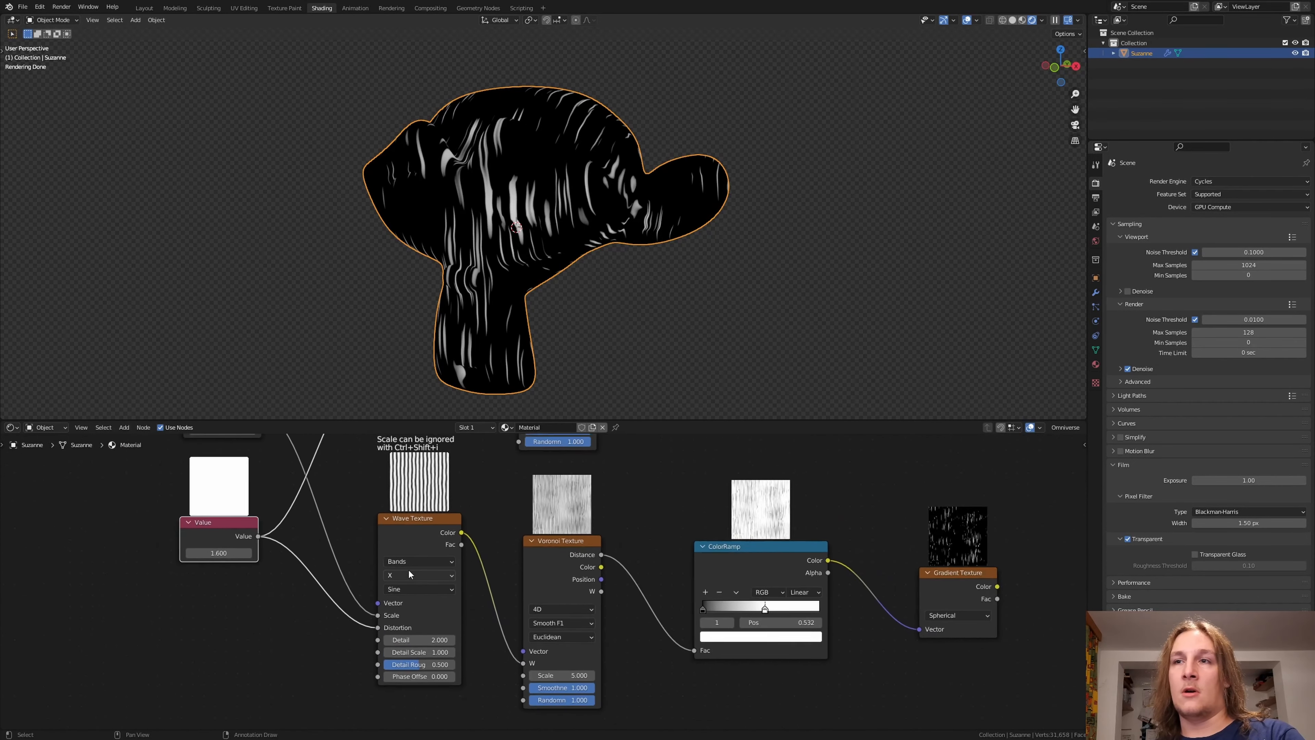
left_click(413, 575)
left_click(416, 595)
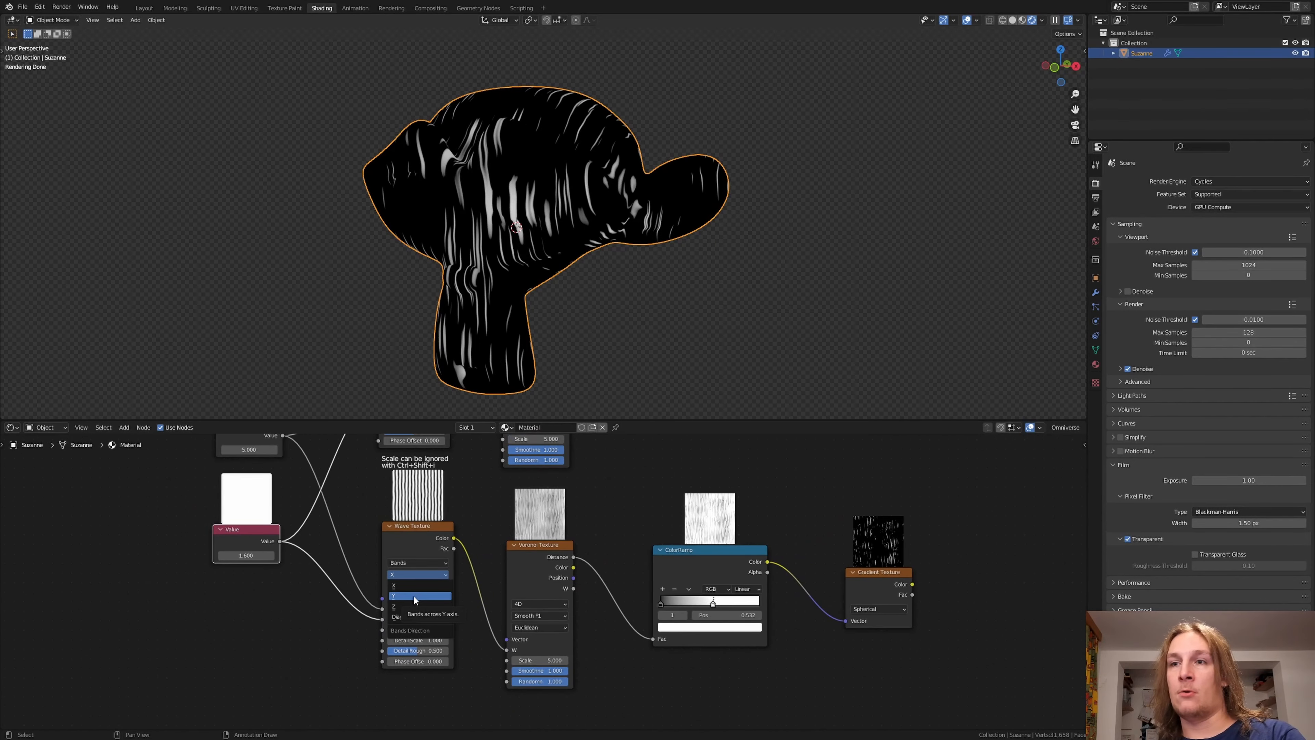
Step: Insert a MixRGB node after the upper Gradient Texture and connect the lower Gradient Texture's Color to its Color2
scroll(518, 590, "down", 3)
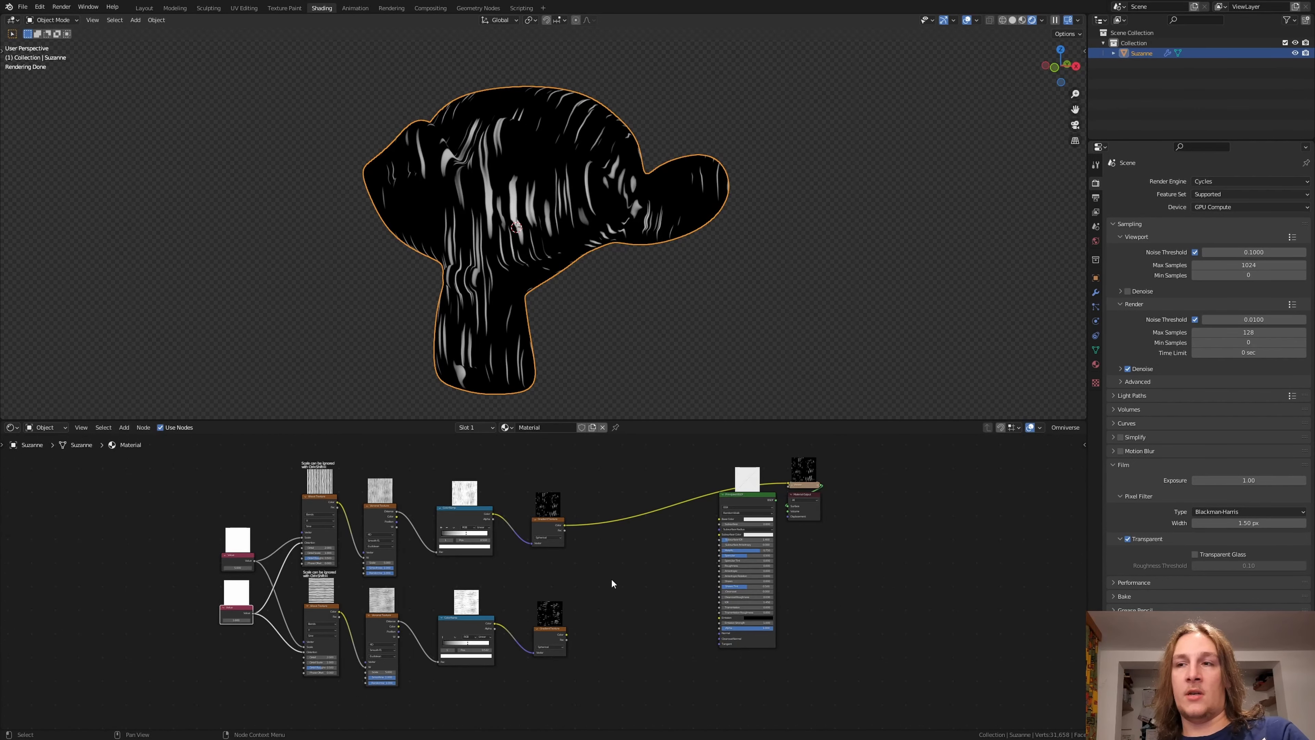
key("shift+a")
type("mi")
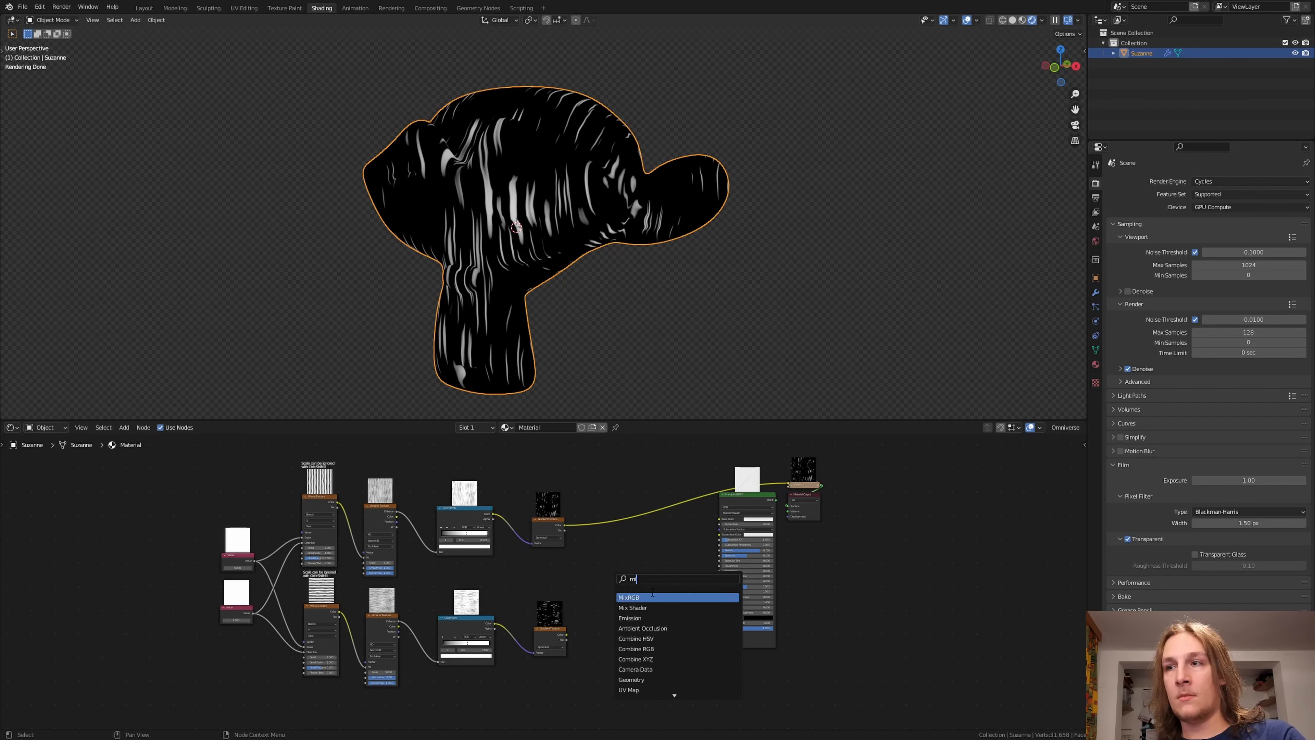
left_click(653, 596)
left_click(631, 538)
scroll(632, 538, "up", 2)
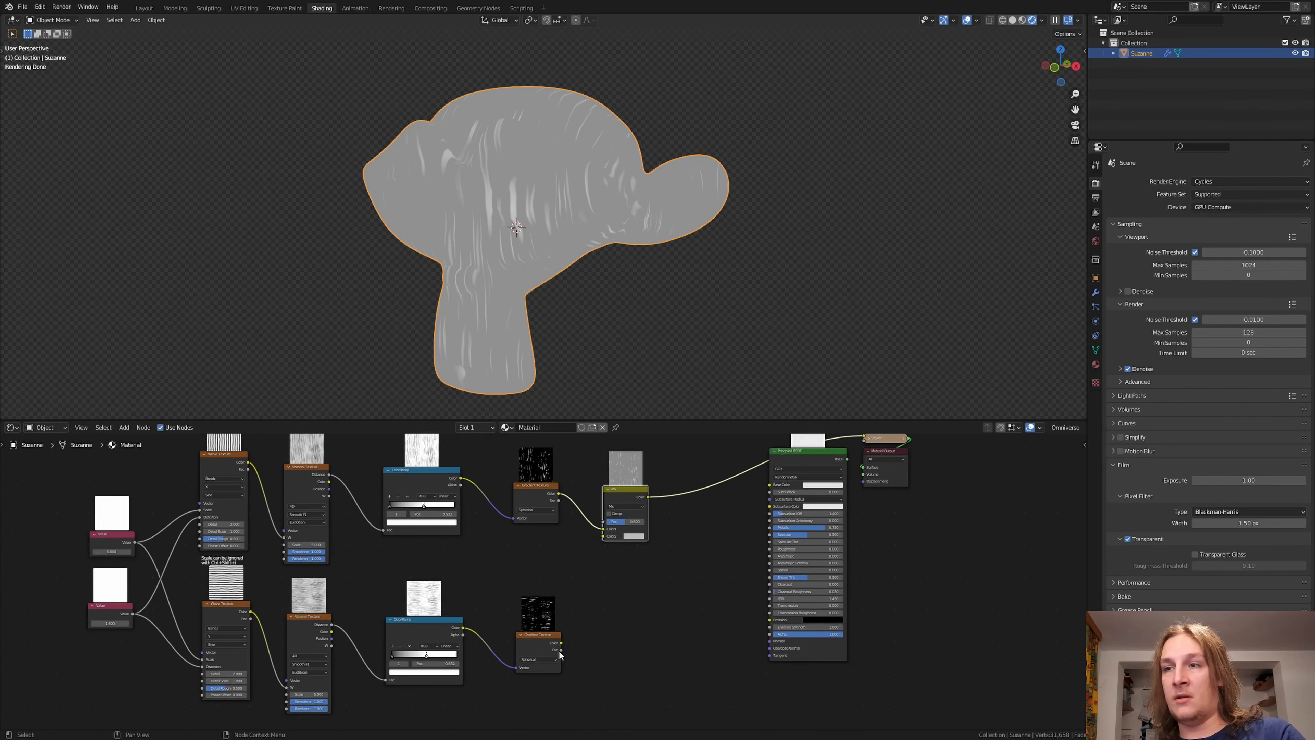
mouse_move(561, 643)
left_mouse_down()
mouse_move(590, 549)
mouse_move(610, 539)
left_mouse_up()
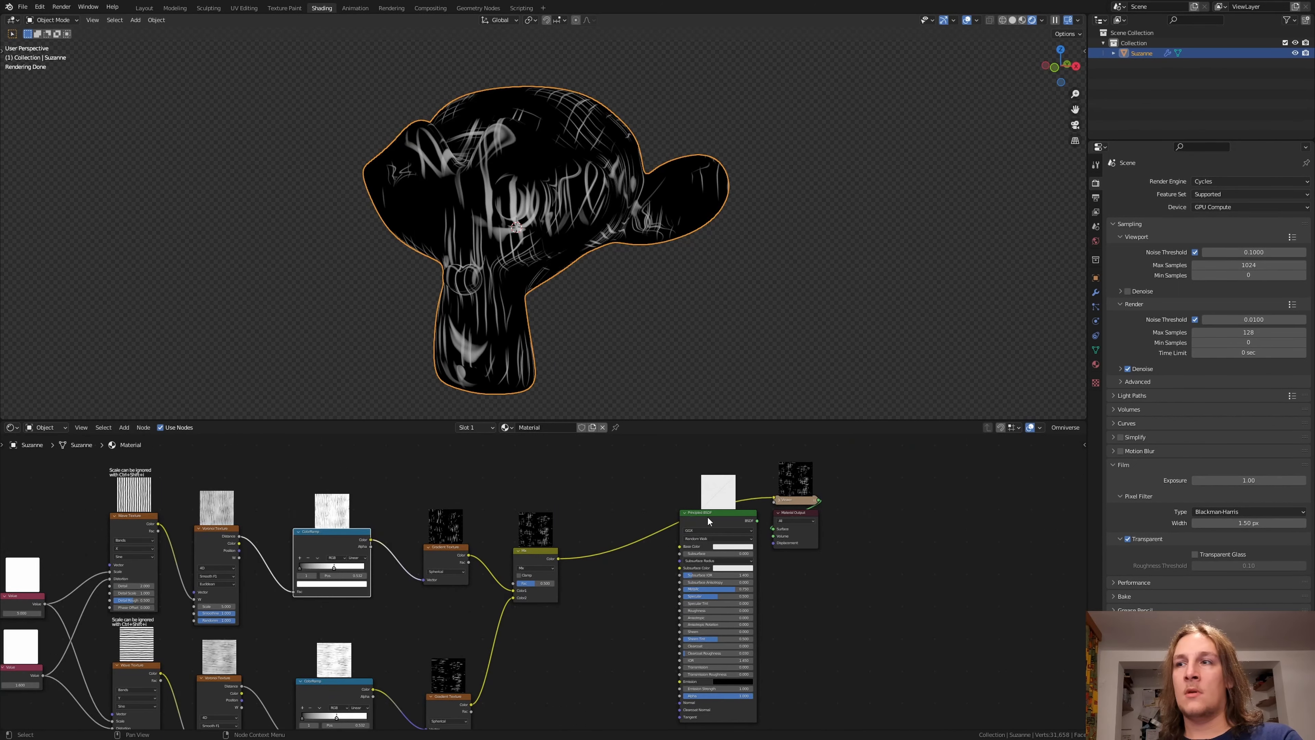
Step: Connect the Mix node's Color to the Principled BSDF's Base Color and output the shader to the Material Output's Surface
left_click_drag(707, 516, 696, 509)
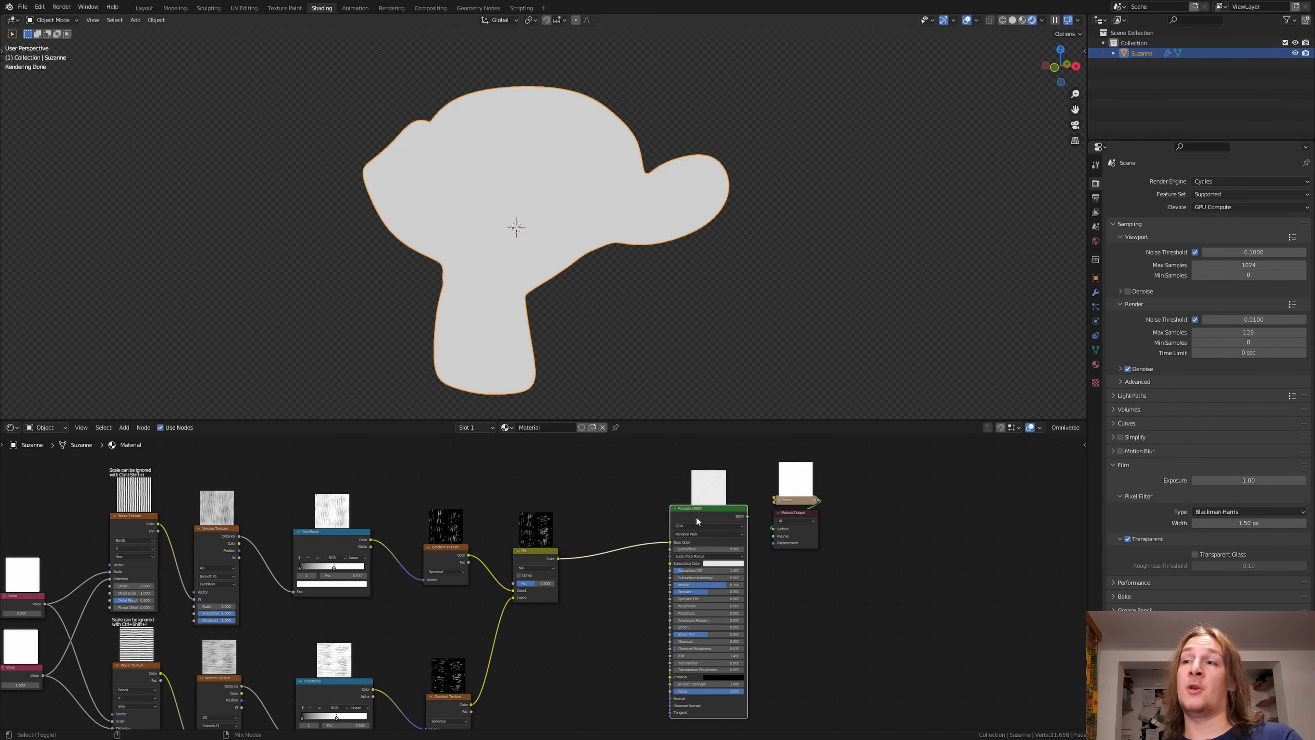
left_click(695, 517, "ctrl+shift")
middle_click_drag(702, 563, 663, 546)
Step: Insert a duplicate of the upper ColorRamp between the Mix node and the Principled BSDF and move its white stop to 0.118
left_click(294, 526)
key("shift+d")
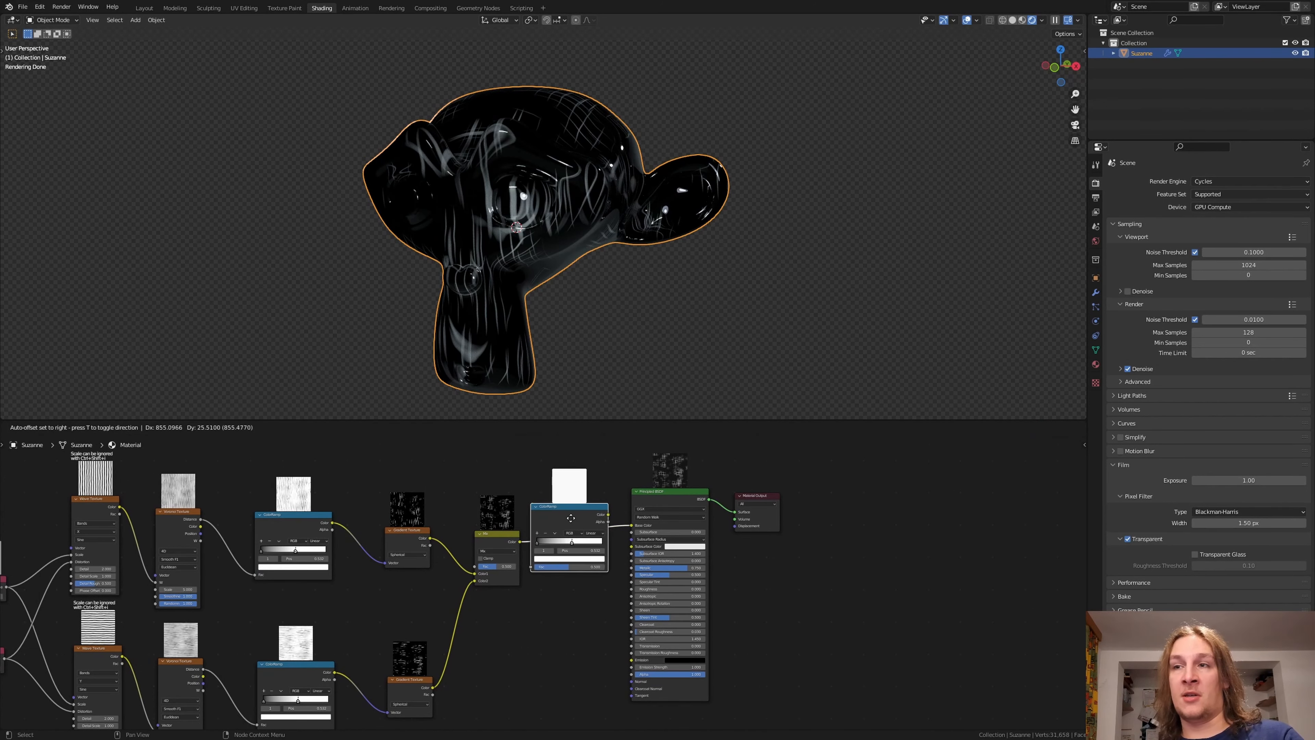
left_click(573, 522)
scroll(618, 552, "up", 3)
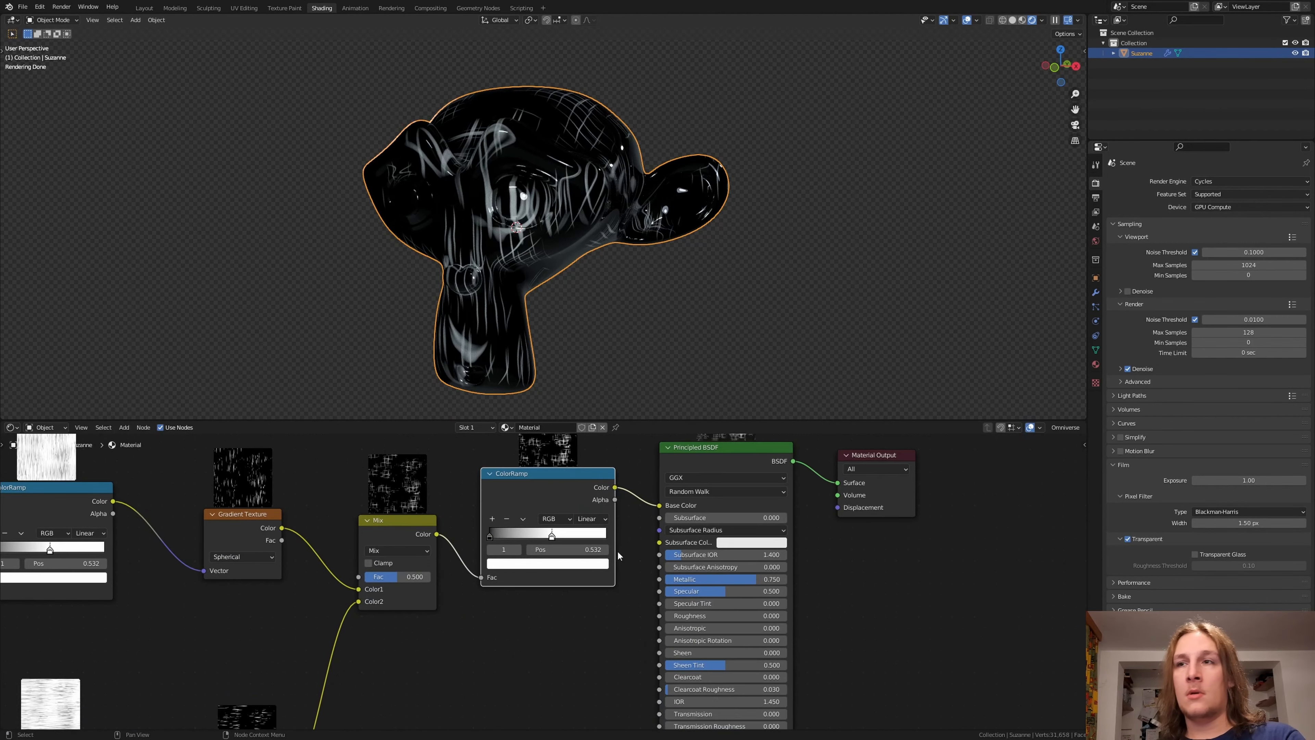
left_click_drag(552, 537, 503, 538)
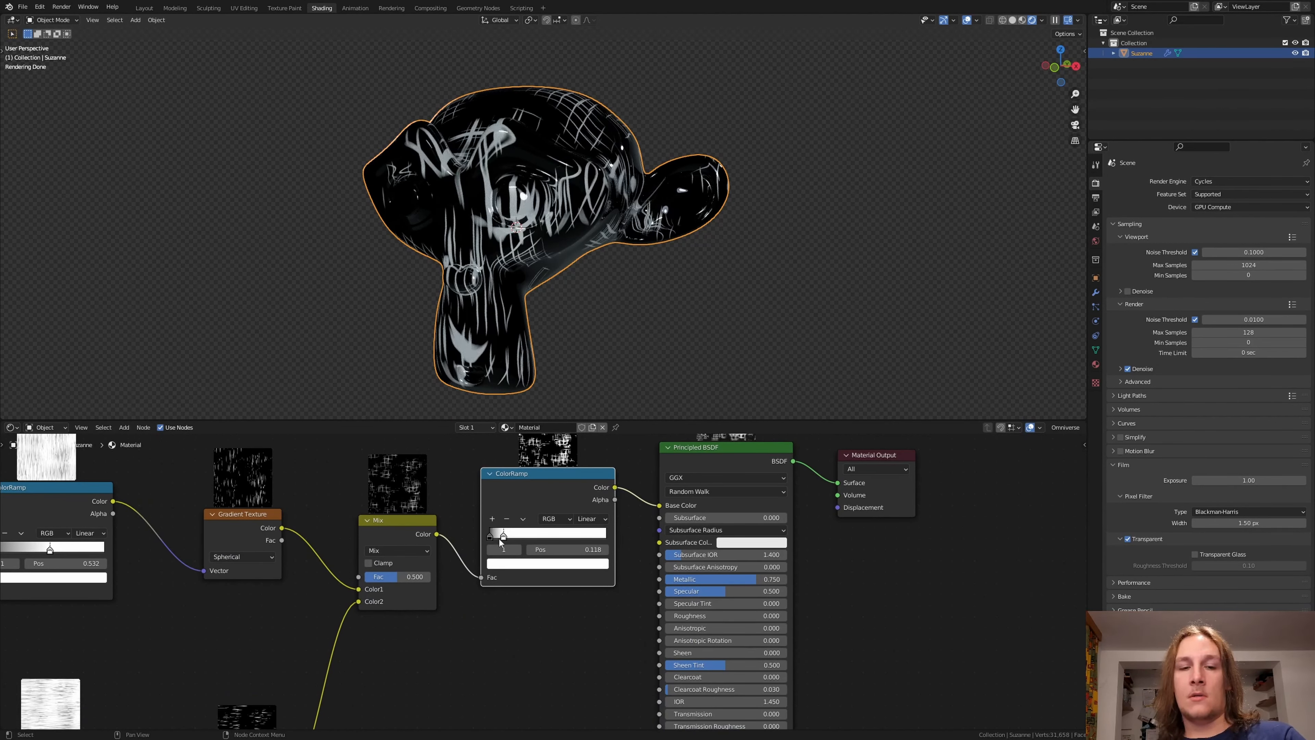
Step: Insert a MixRGB node between the new ColorRamp and the Principled BSDF, with the ColorRamp's Color driving its Fac
key("shift+a")
type("mi")
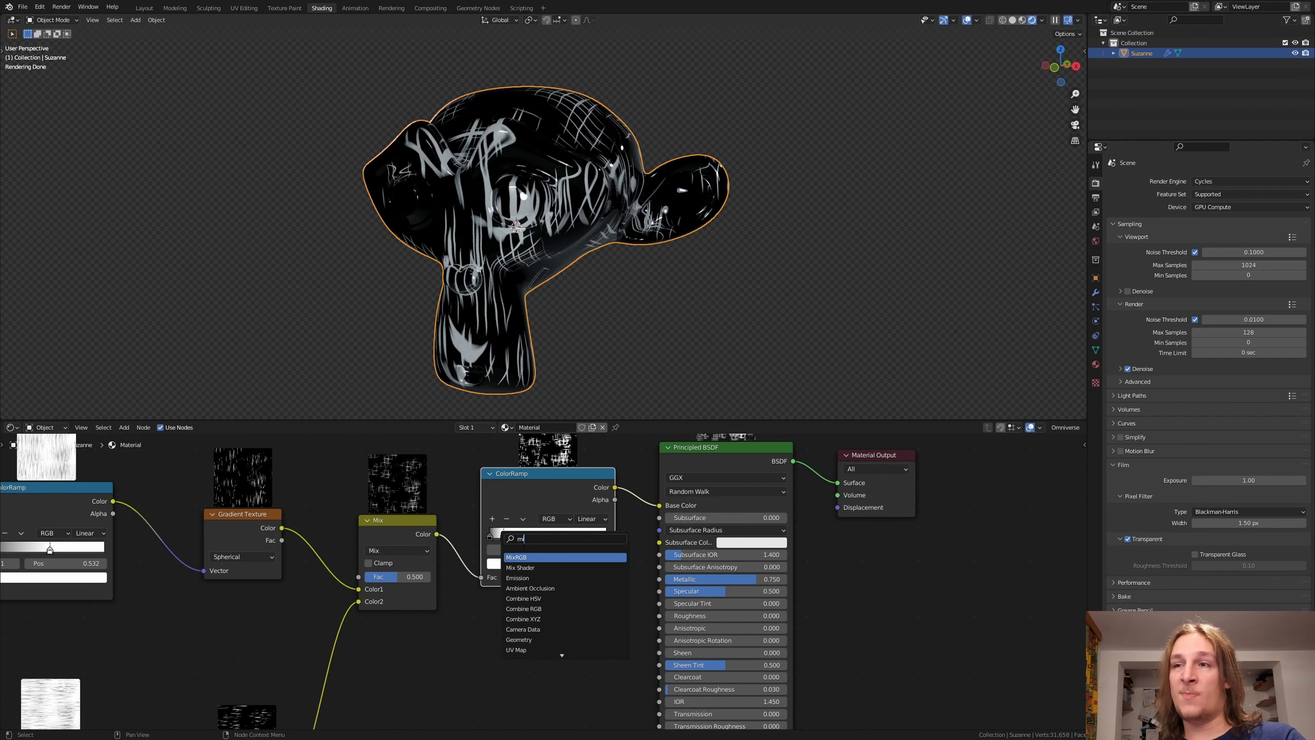
key("Return")
left_click(603, 564)
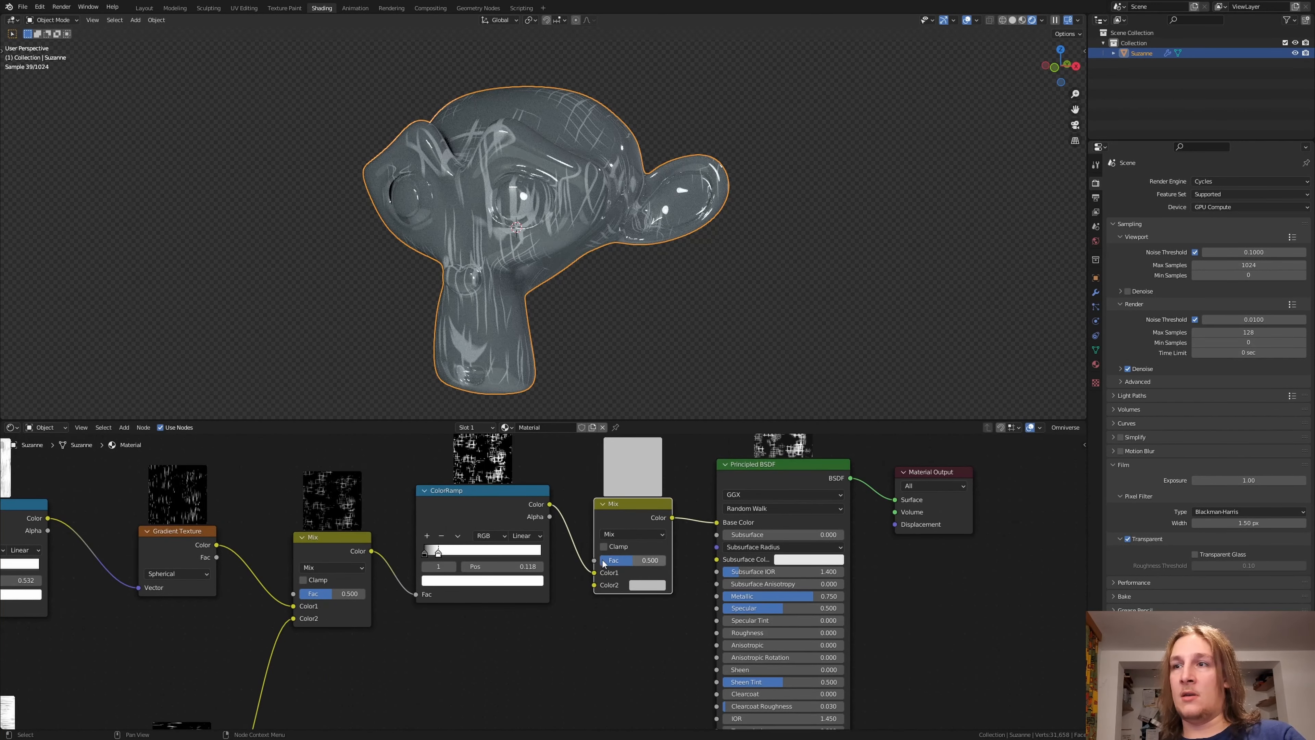
left_click_drag(595, 572, 595, 560)
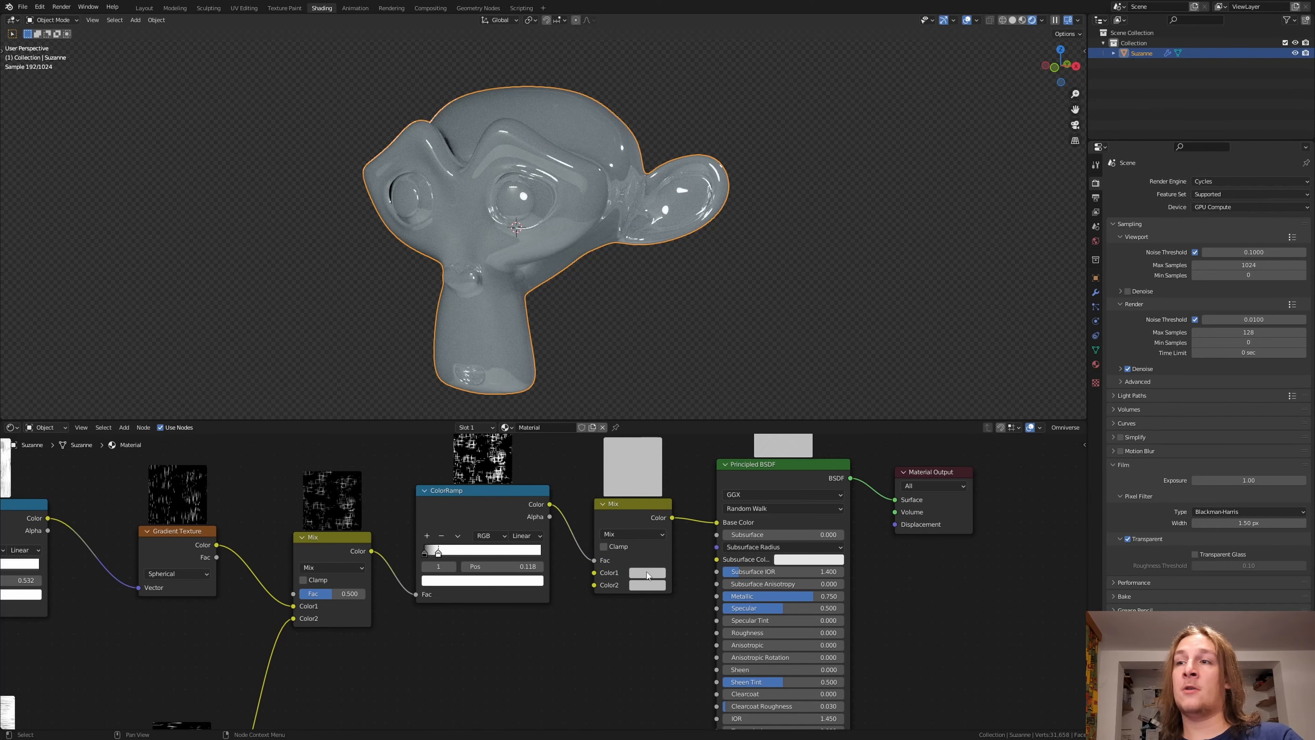
Step: Set the new Mix node's Color1 to blue and its Color2 to orange
left_click(646, 571)
left_click(692, 435)
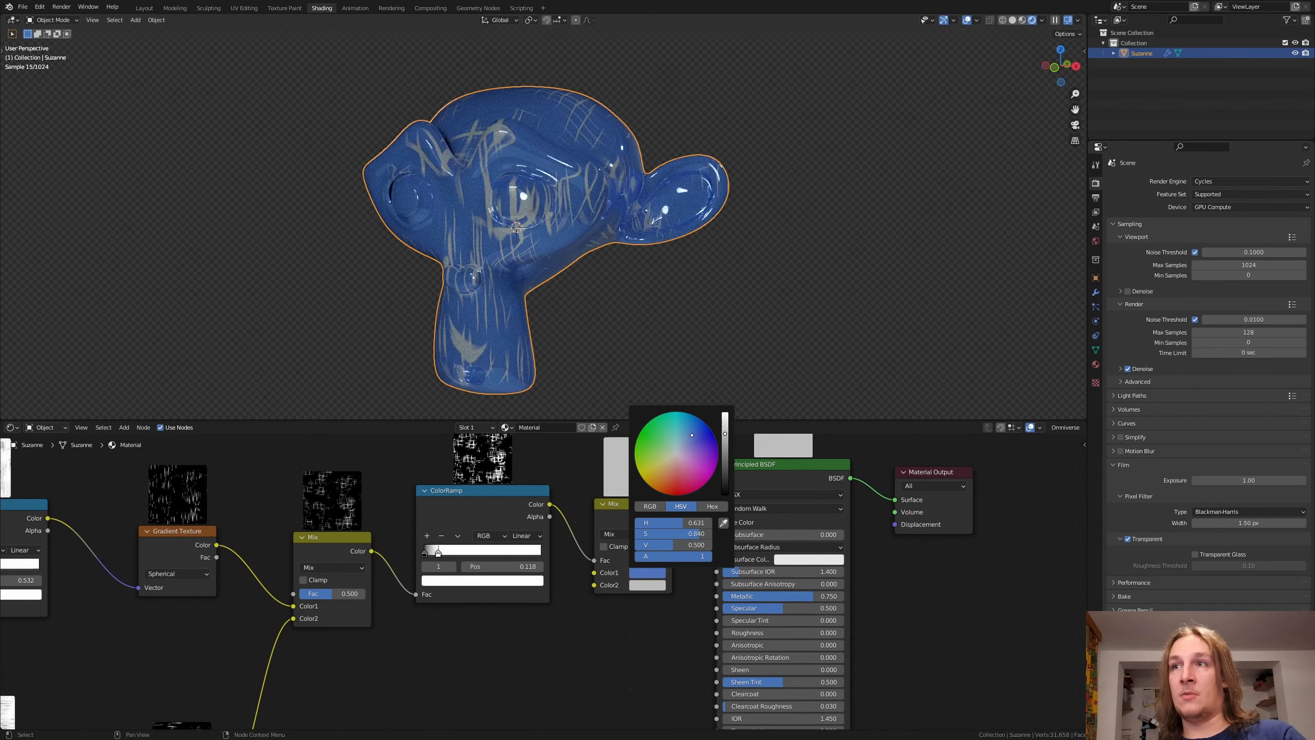
left_click(693, 434)
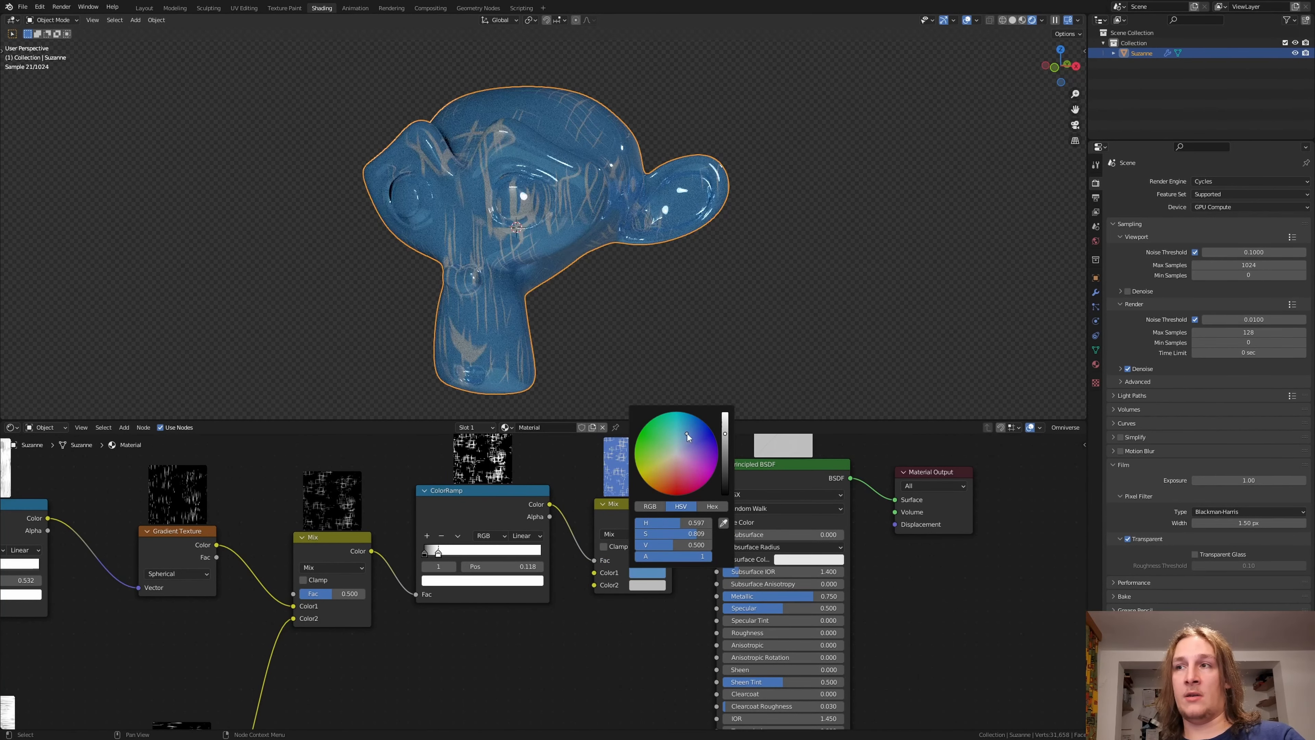
left_click(660, 587)
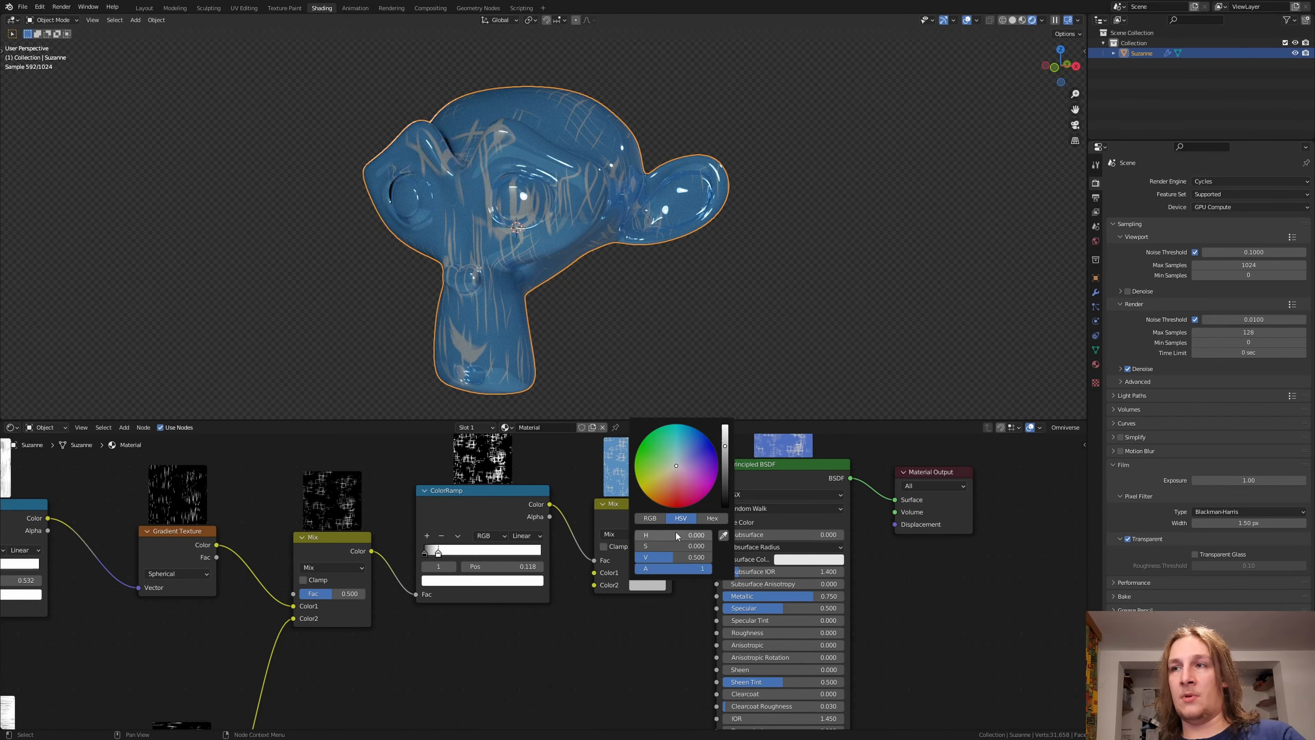
left_click(678, 493)
left_click(664, 493)
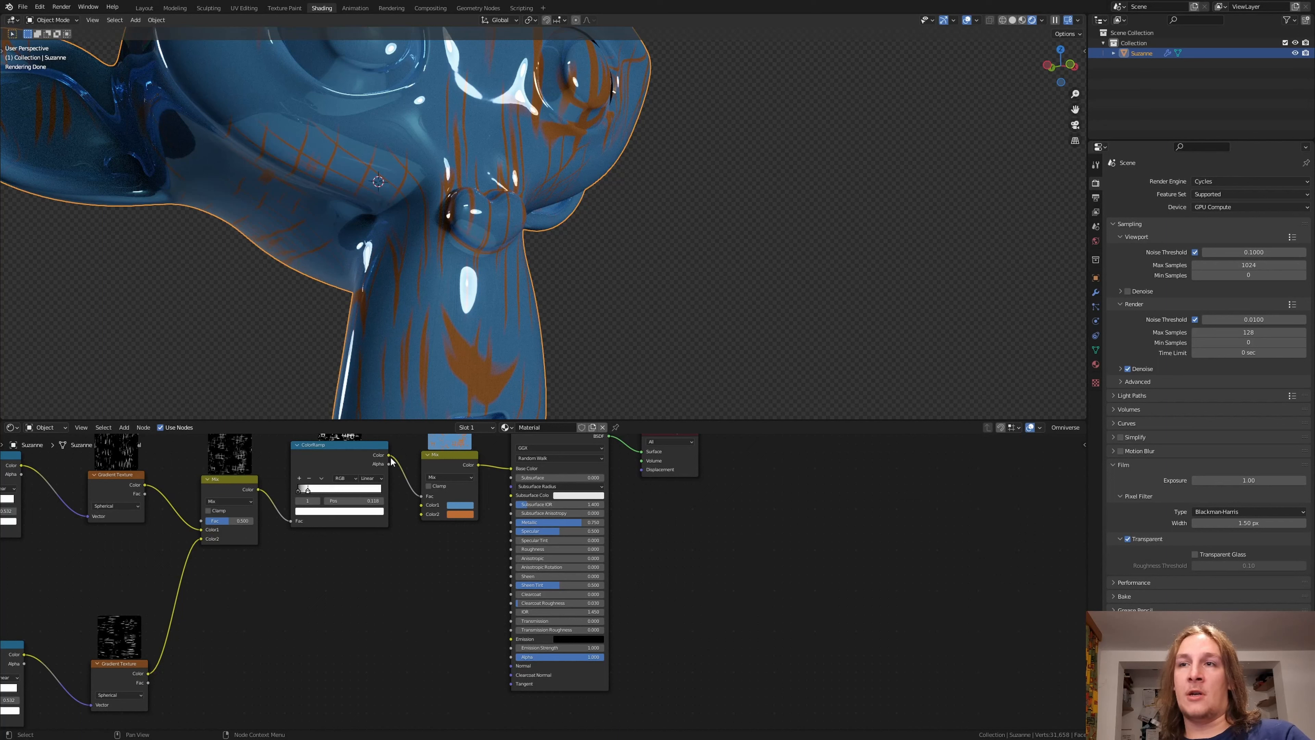
Step: Connect the last ColorRamp's Color through a new Bump node's Height into the Principled BSDF's Normal
left_click_drag(389, 455, 511, 666)
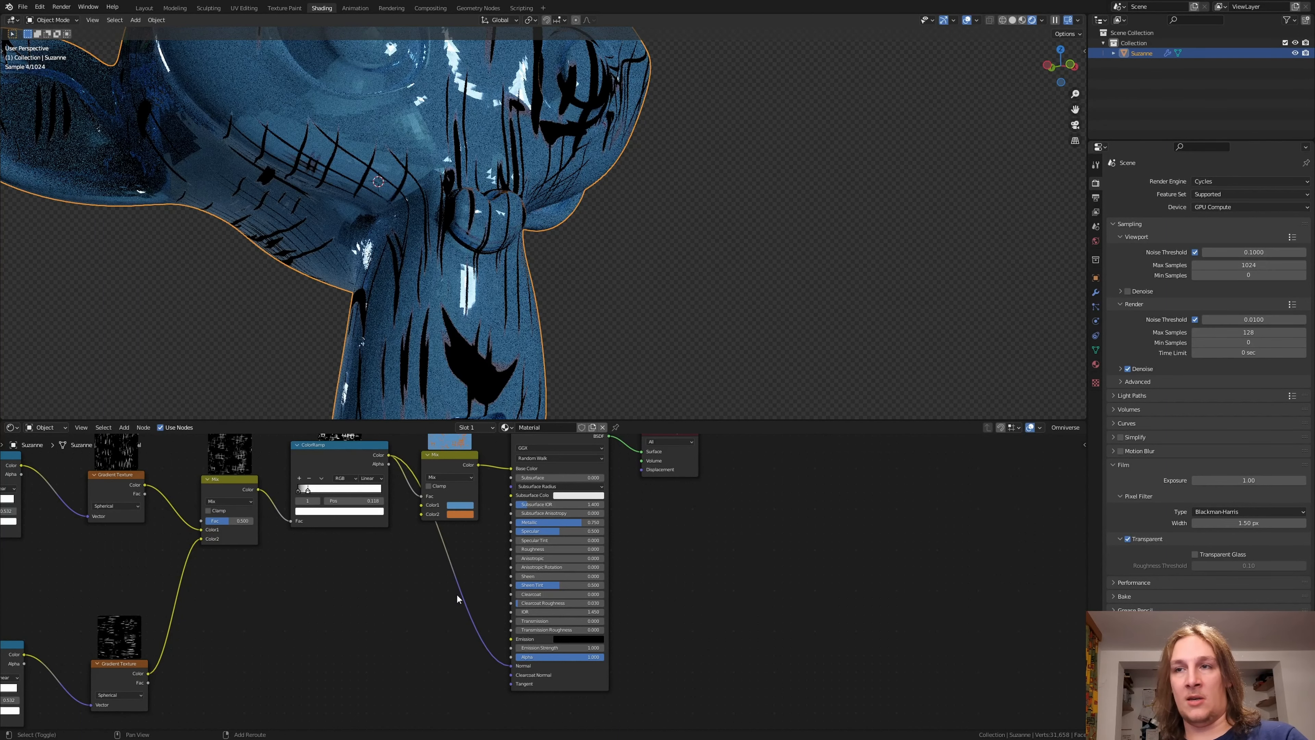
key("shift+a")
left_click(458, 595)
type("bu")
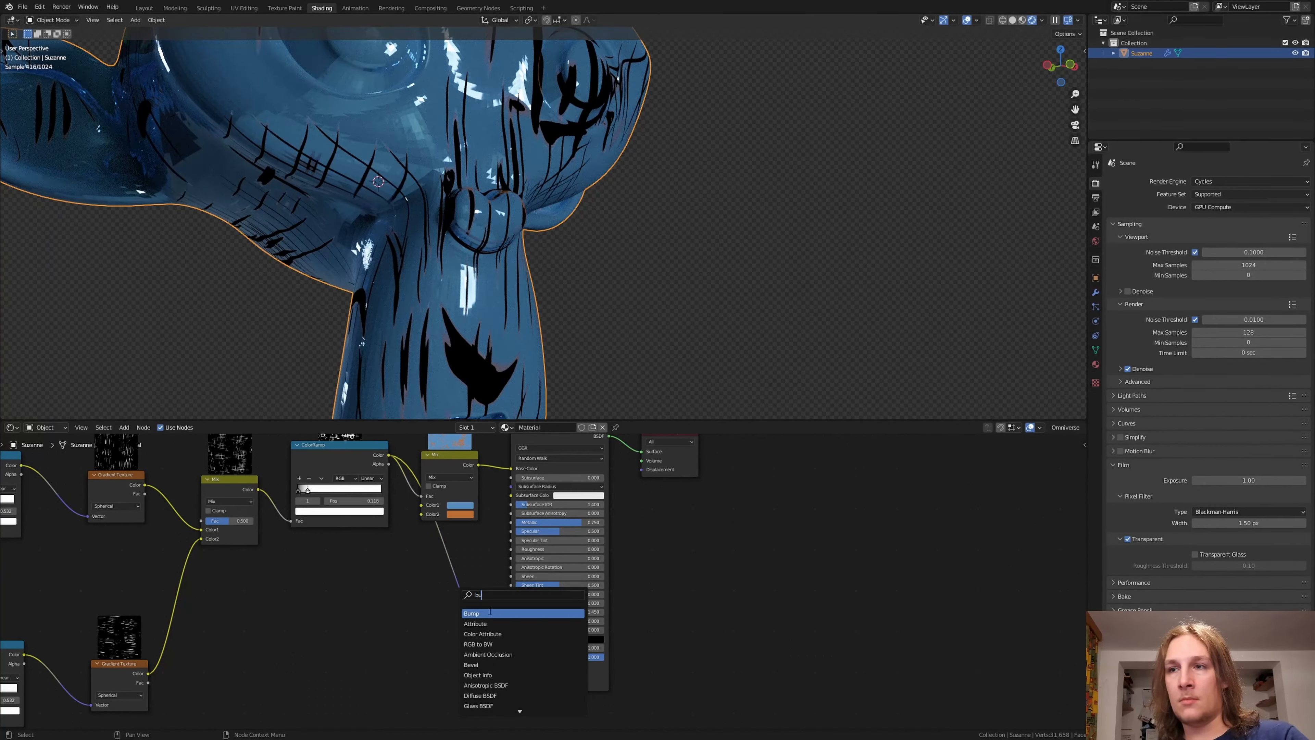
key("Return")
left_click(433, 665)
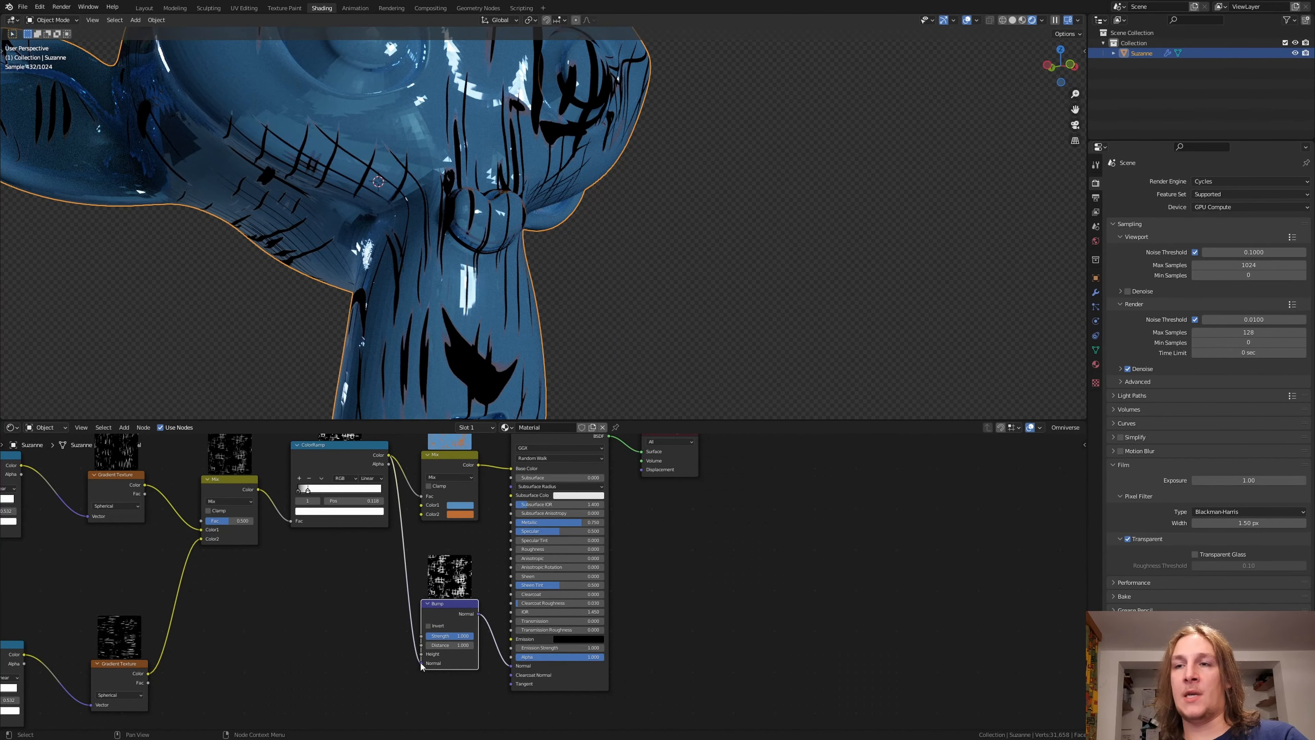
left_click_drag(422, 664, 422, 654)
Step: Add a Displacement node below the Principled BSDF, linking the last ColorRamp's Color to its Height and its output to the Material Output's Displacement
scroll(406, 653, "down", 2)
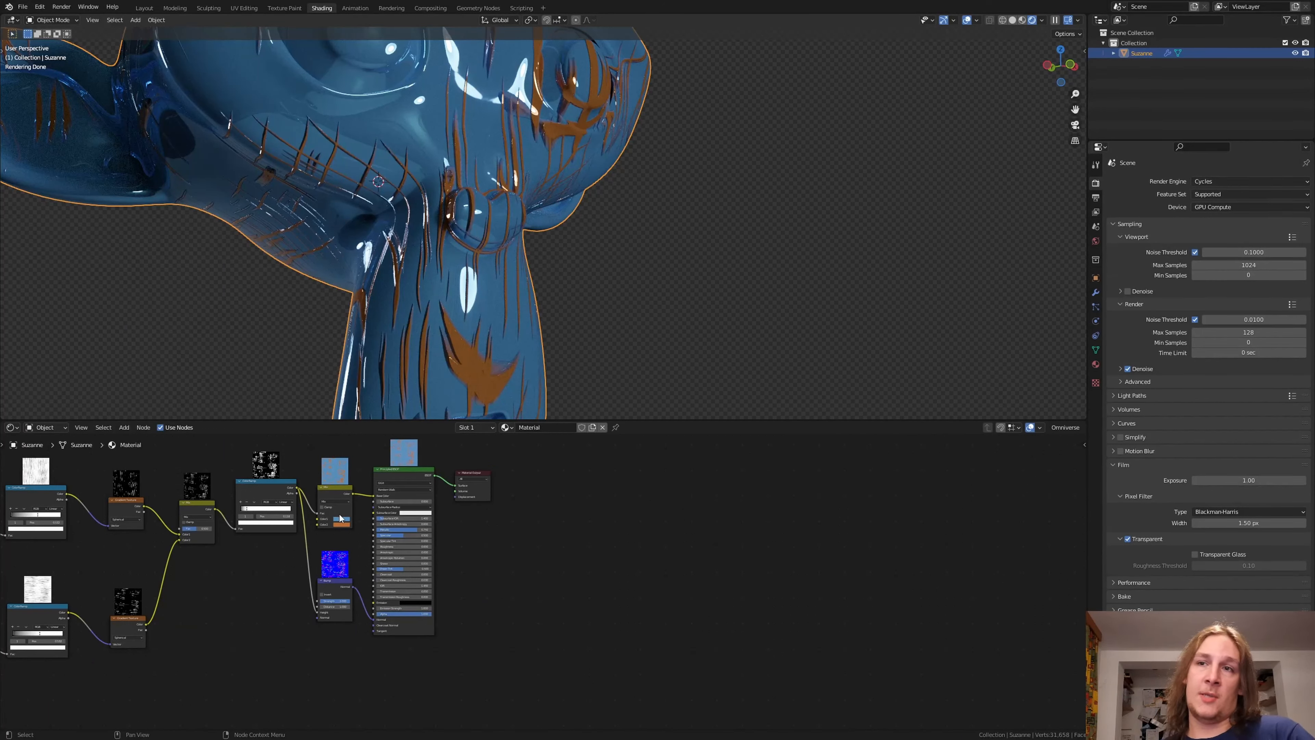
key("shift+a")
left_click(371, 534)
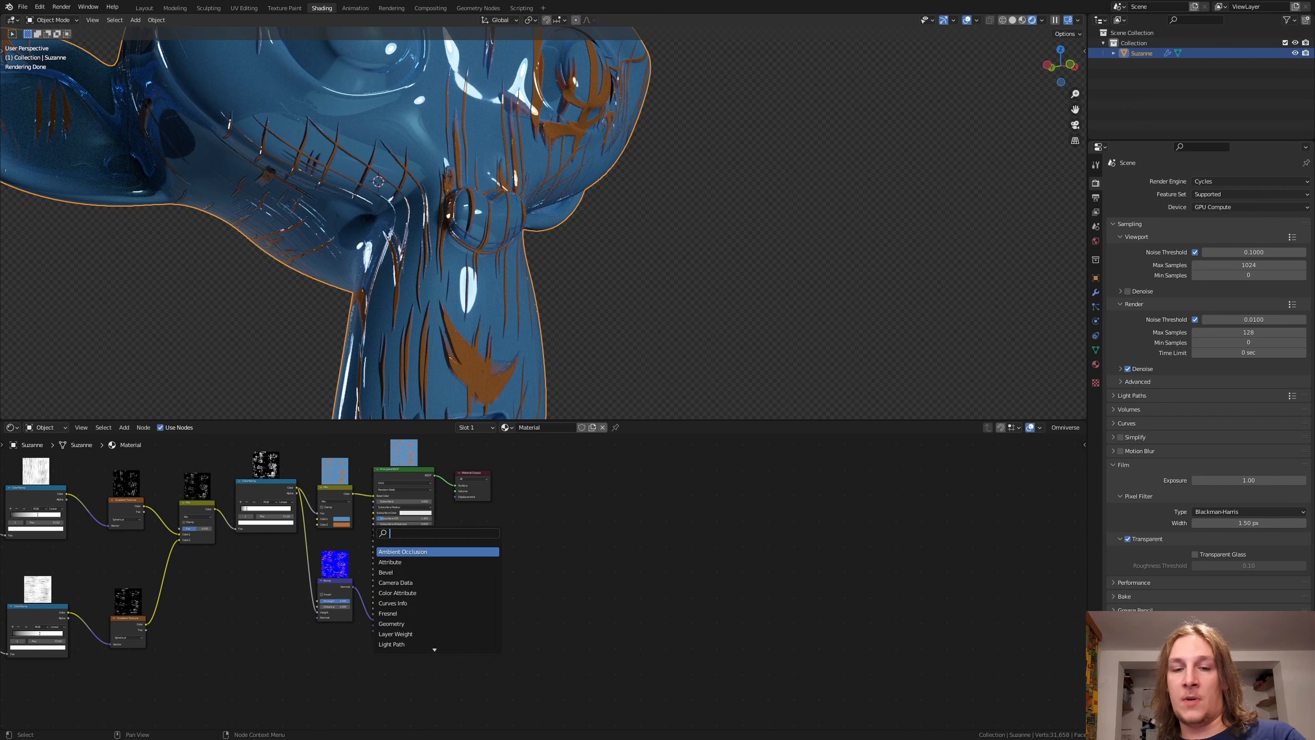
type("cis")
left_click(406, 549)
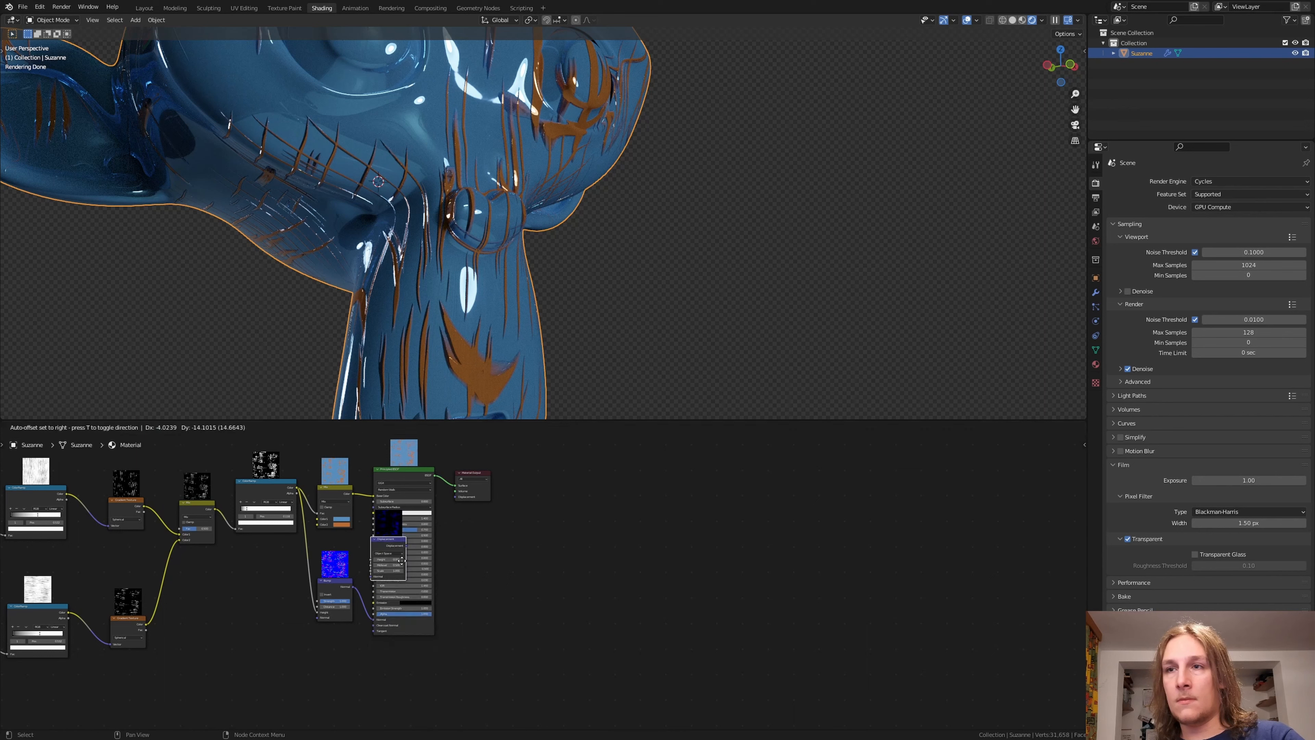
left_click(425, 683)
left_click_drag(426, 684, 456, 497)
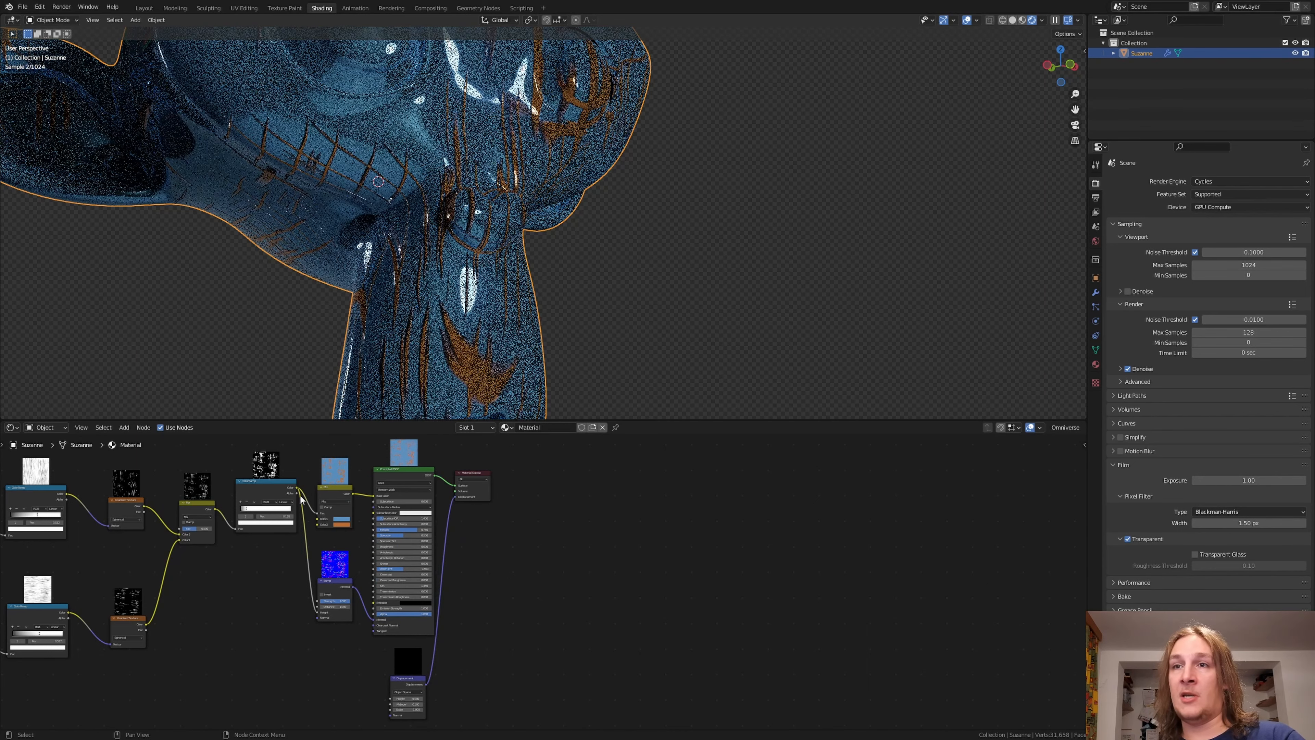
left_click_drag(298, 490, 395, 695)
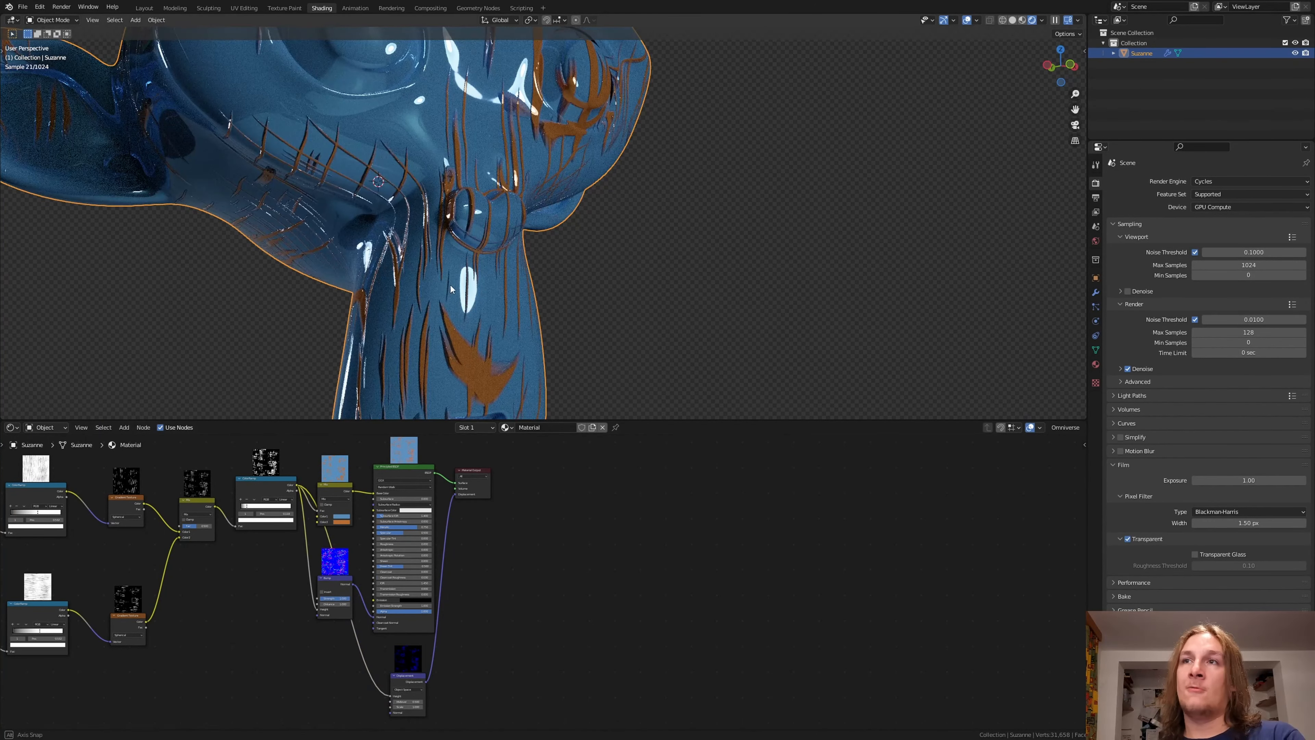
Step: Set the material's surface displacement method to Displacement and Bump
middle_click_drag(450, 285, 513, 270)
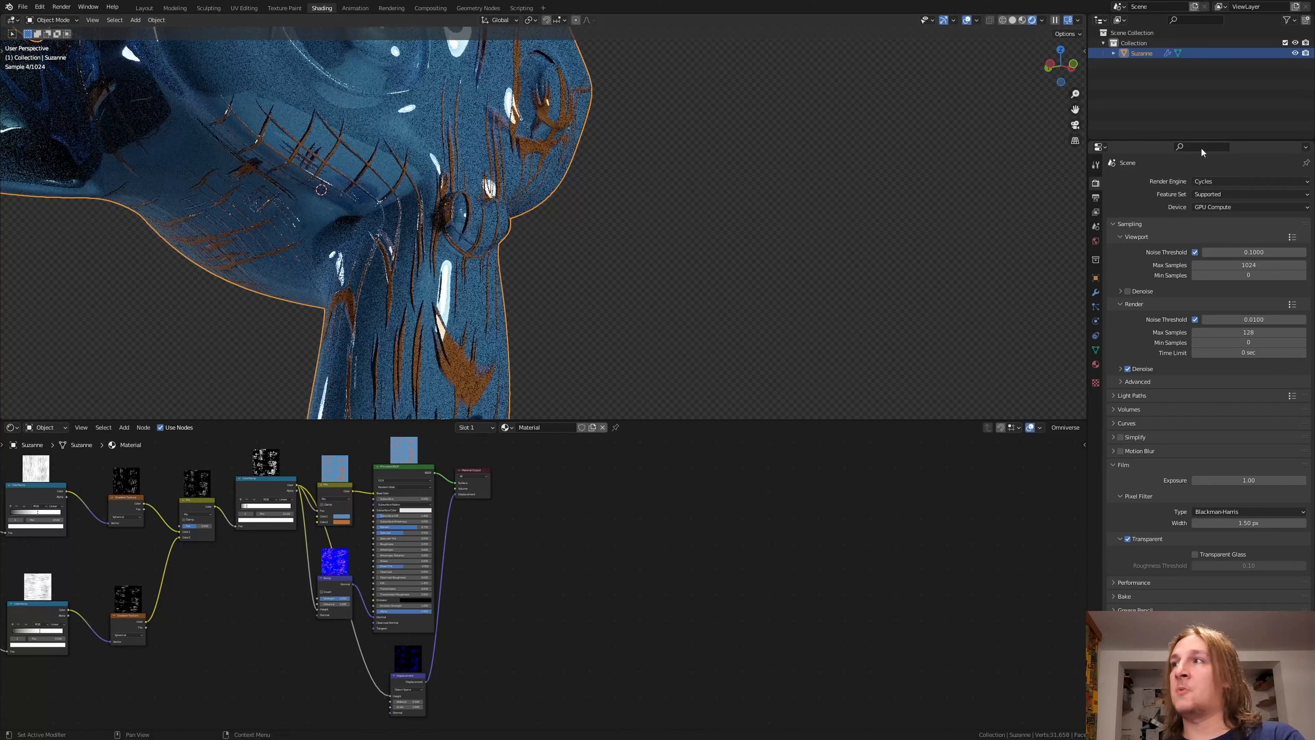
type("dis")
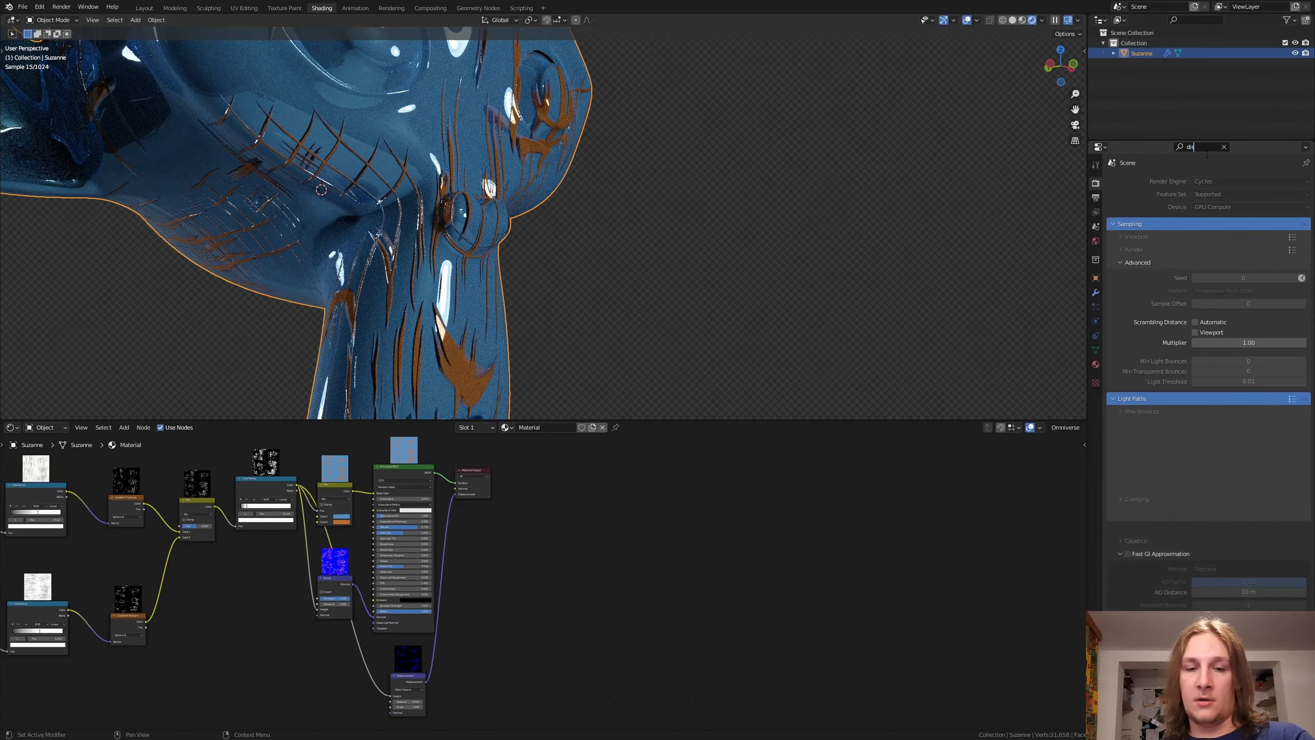
left_click(1096, 365)
scroll(1206, 388, "down", 15)
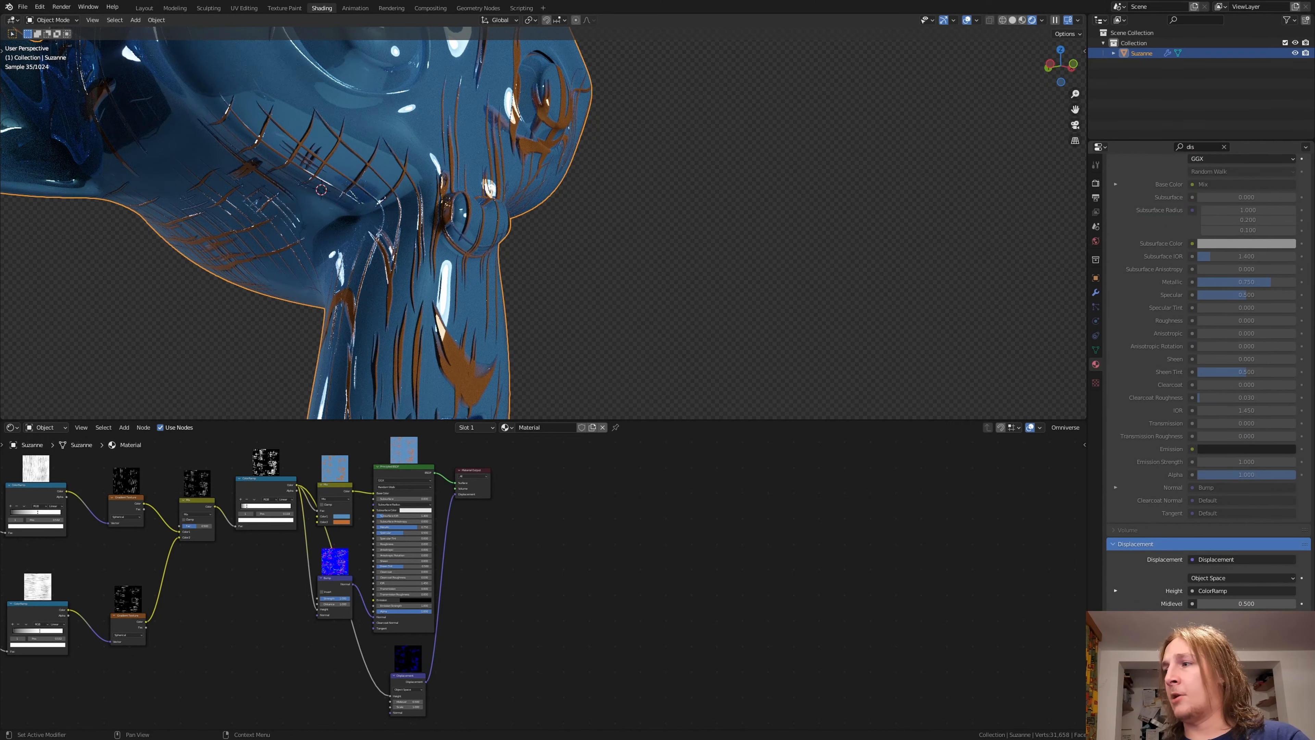
left_click(1228, 559)
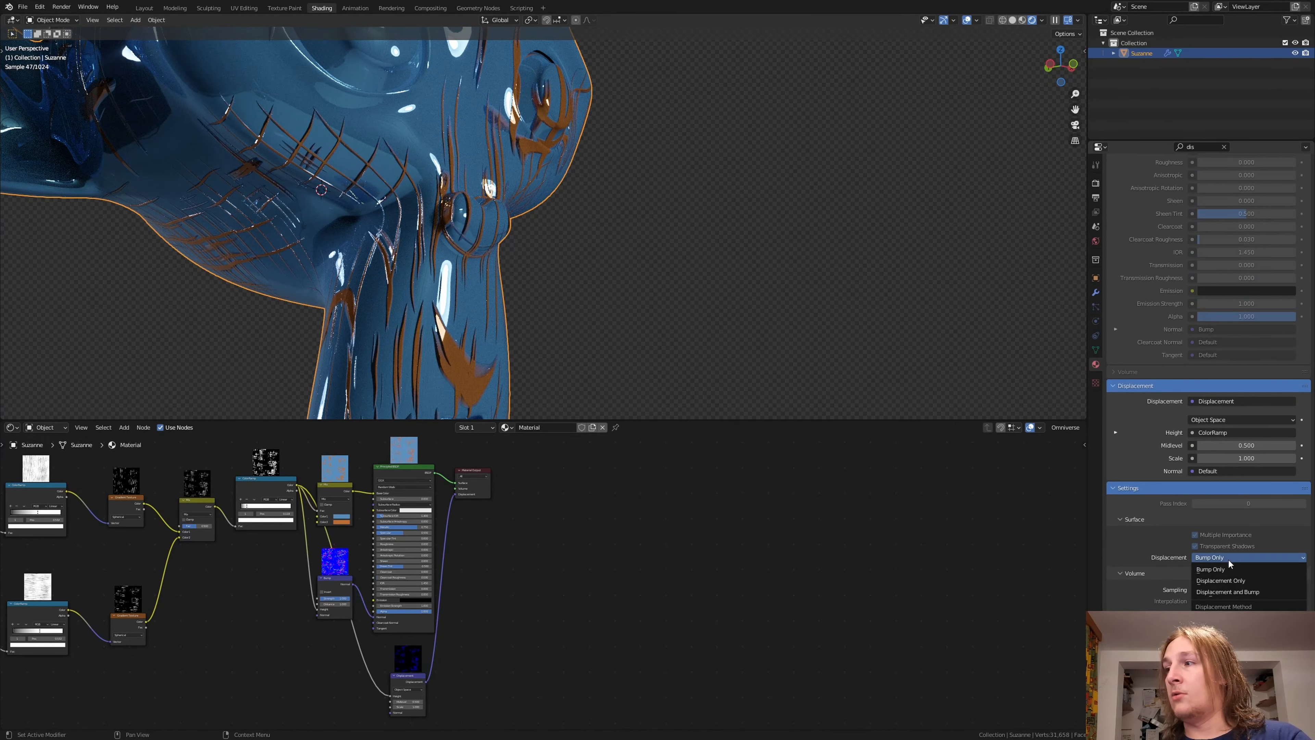
left_click(1237, 593)
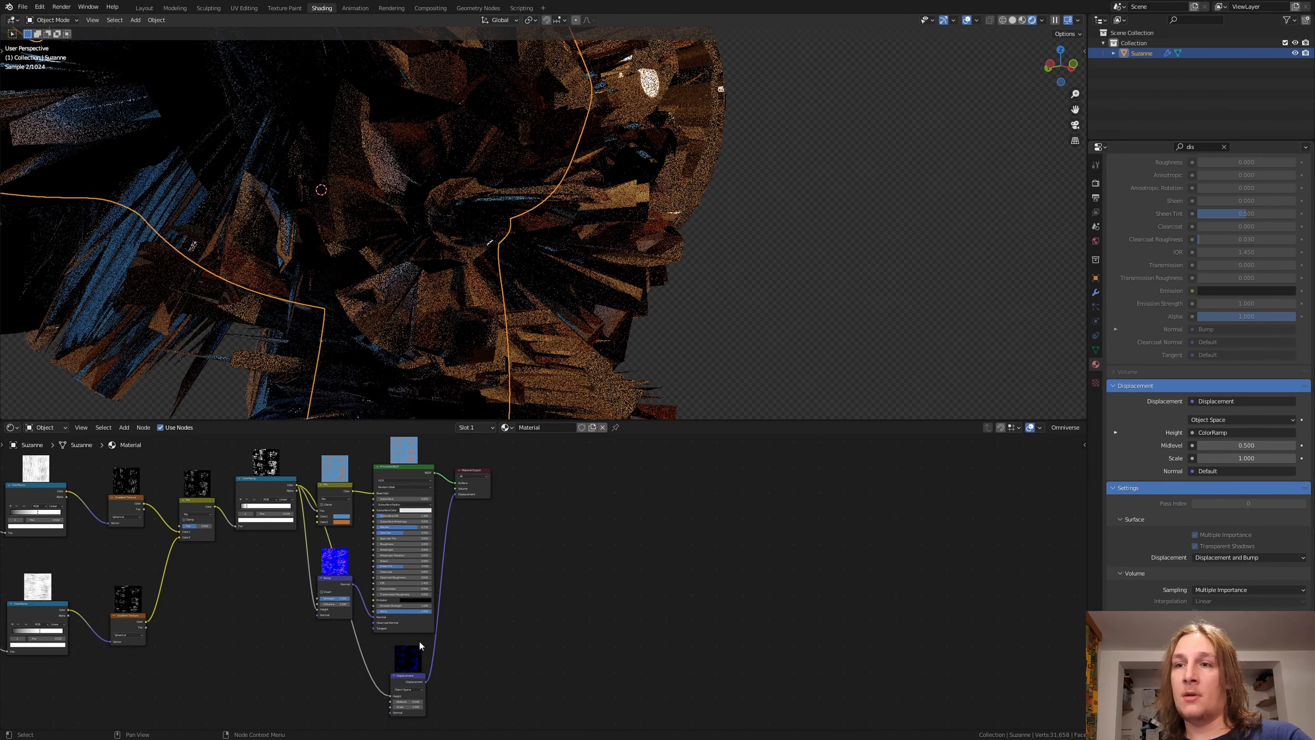
Step: Set the Displacement node's Midlevel to 0 and its Scale to 0.01
middle_click_drag(511, 588, 619, 532)
scroll(505, 628, "up", 10)
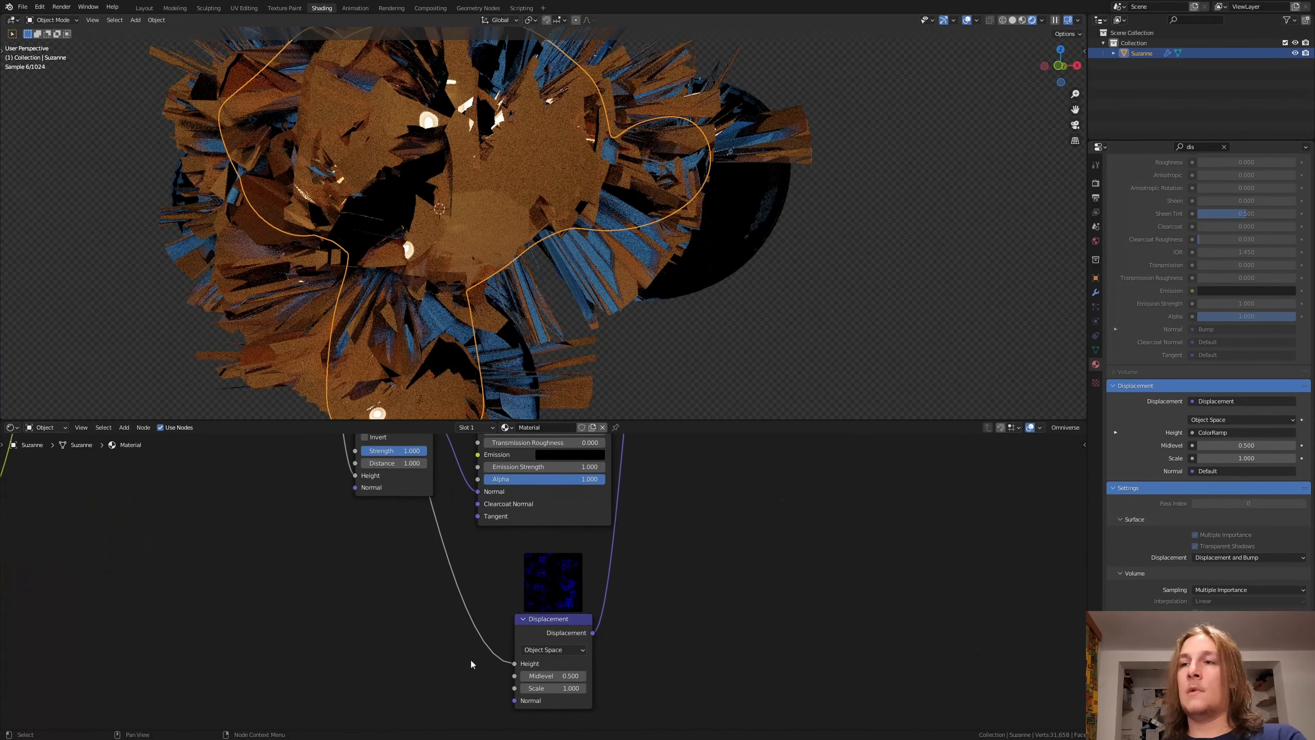
left_click(563, 676)
key("BackSpace")
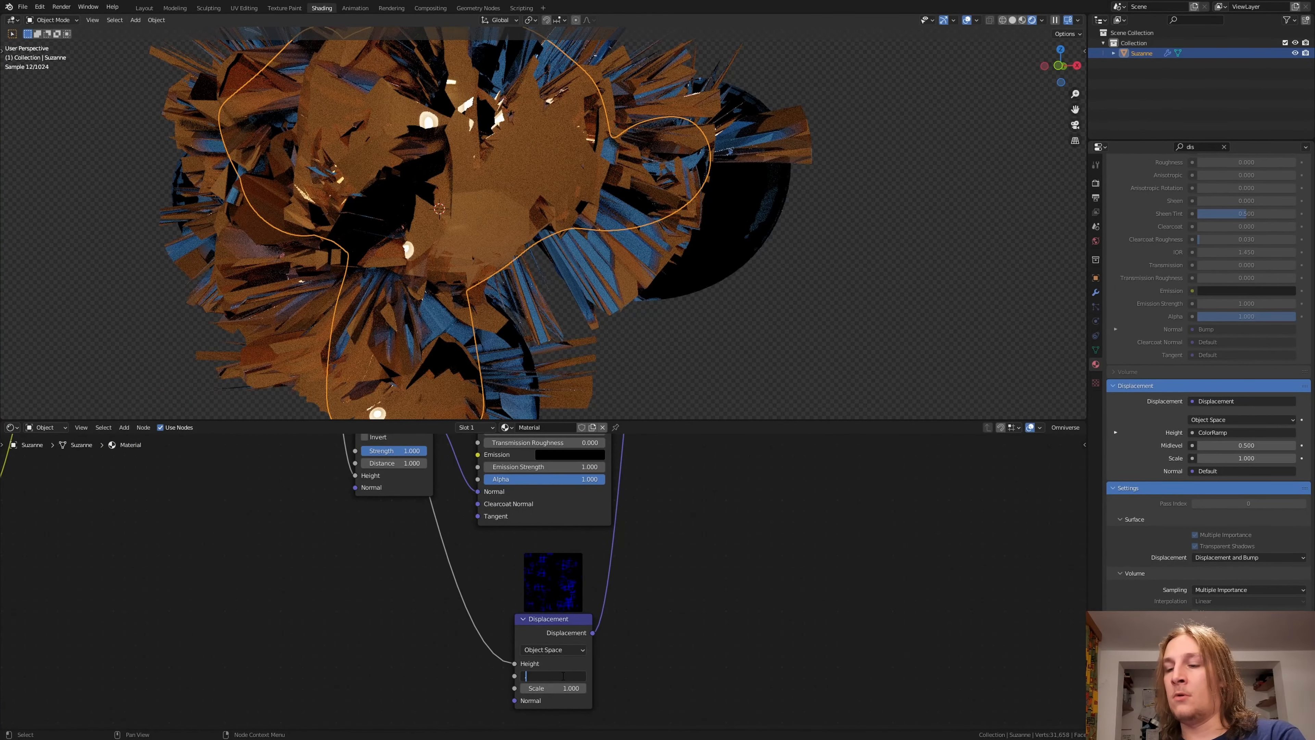
type("0")
left_click(563, 688)
key("BackSpace")
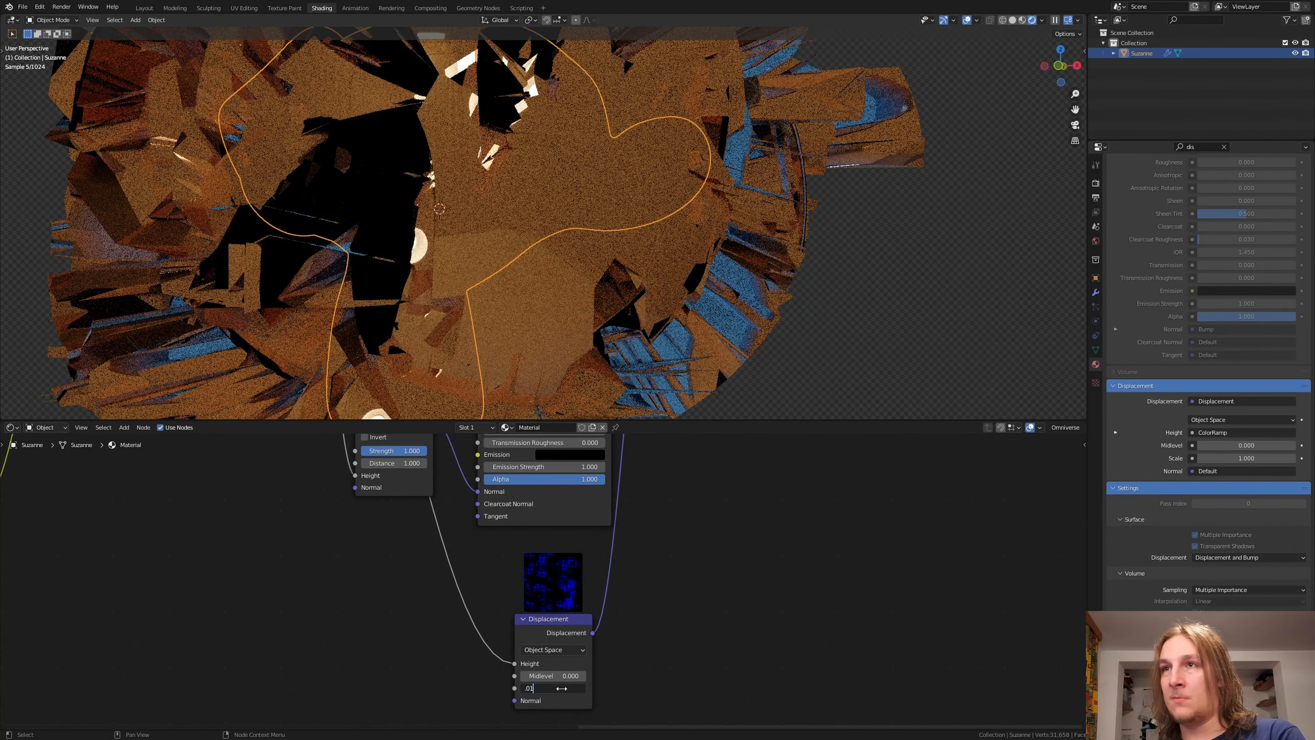
key("Return")
Step: Change the Mix node's Color1 to a deeper blue with hue about 0.666 and saturation about 0.947
scroll(539, 668, "down", 4)
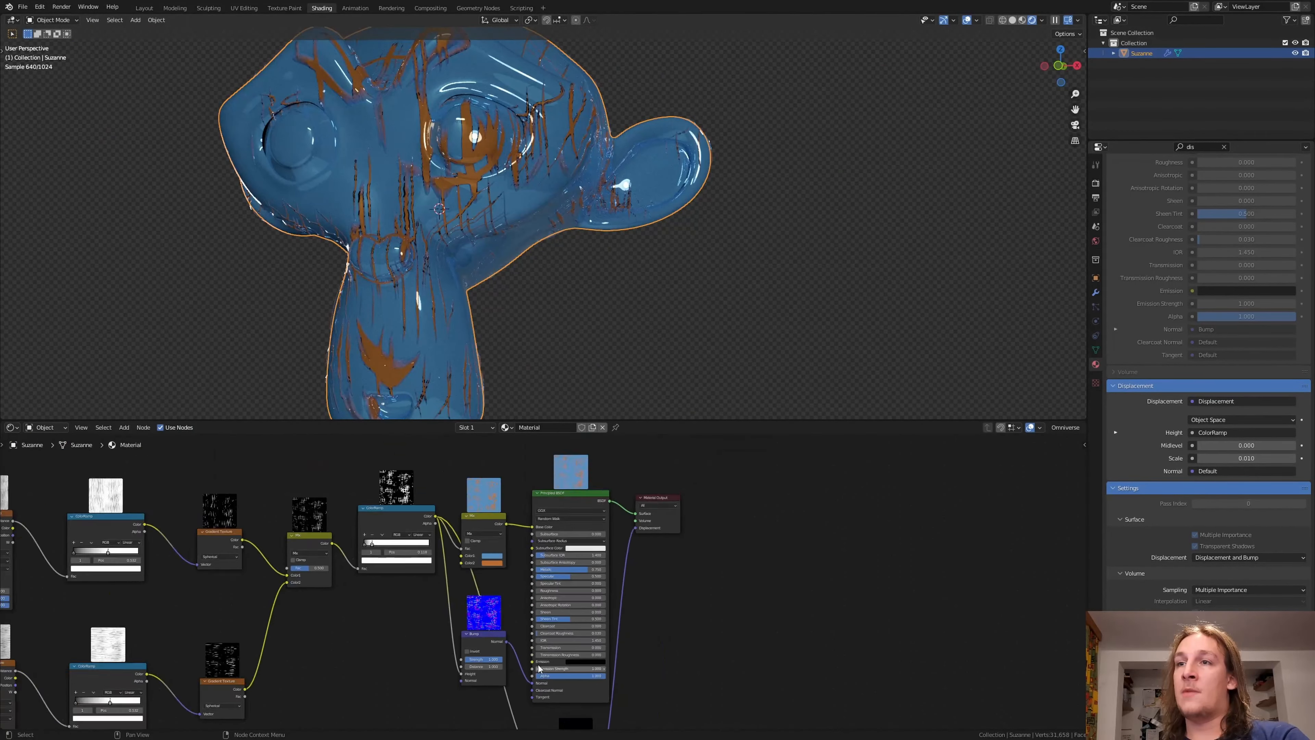
scroll(500, 523, "up", 5)
left_click(491, 556)
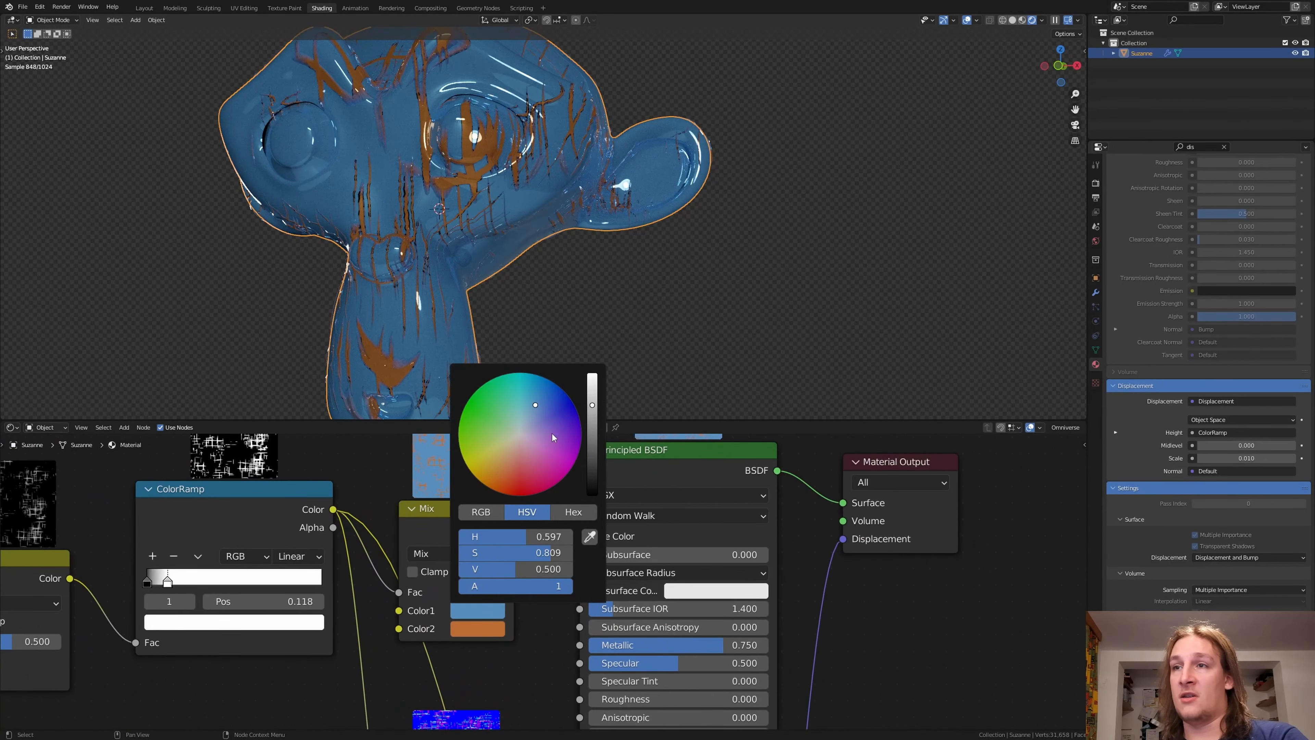
left_click_drag(552, 437, 560, 410)
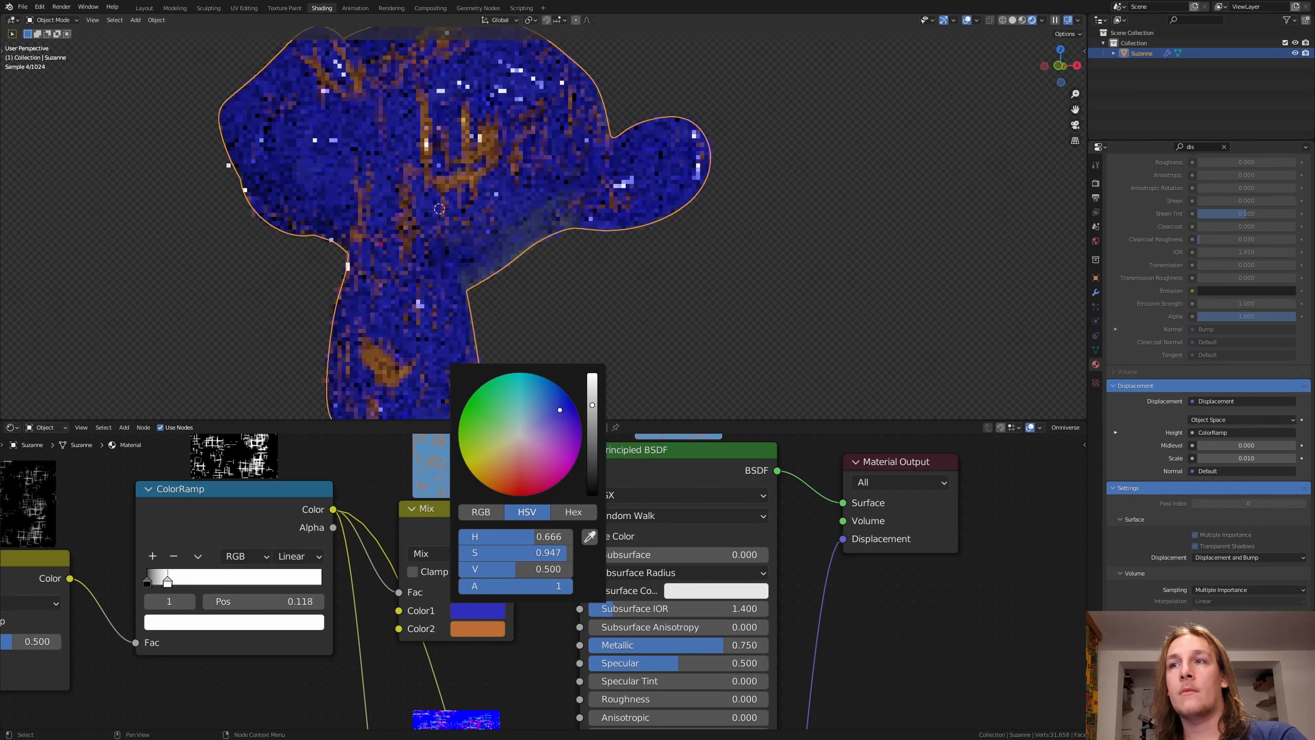
Step: Save the Blender file under the incremented name untitled1.blend
key("ctrl+s")
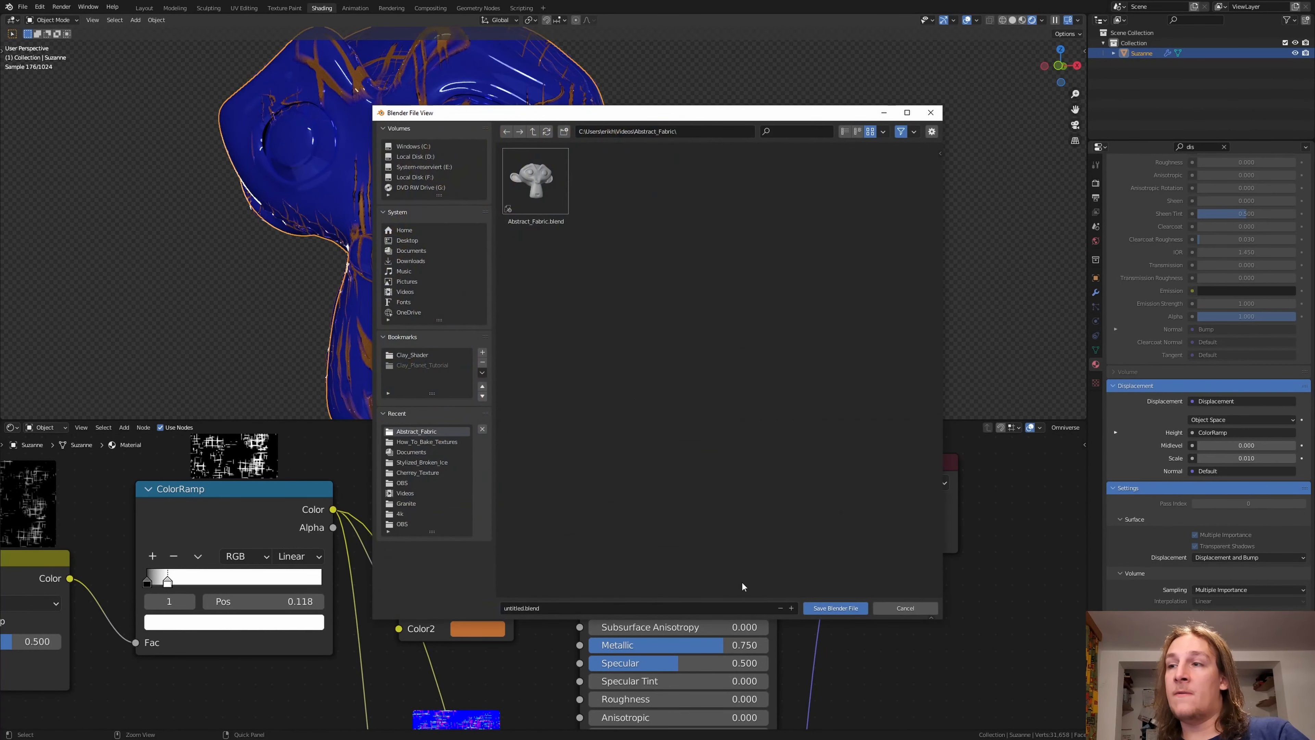
left_click(792, 609)
left_click(815, 607)
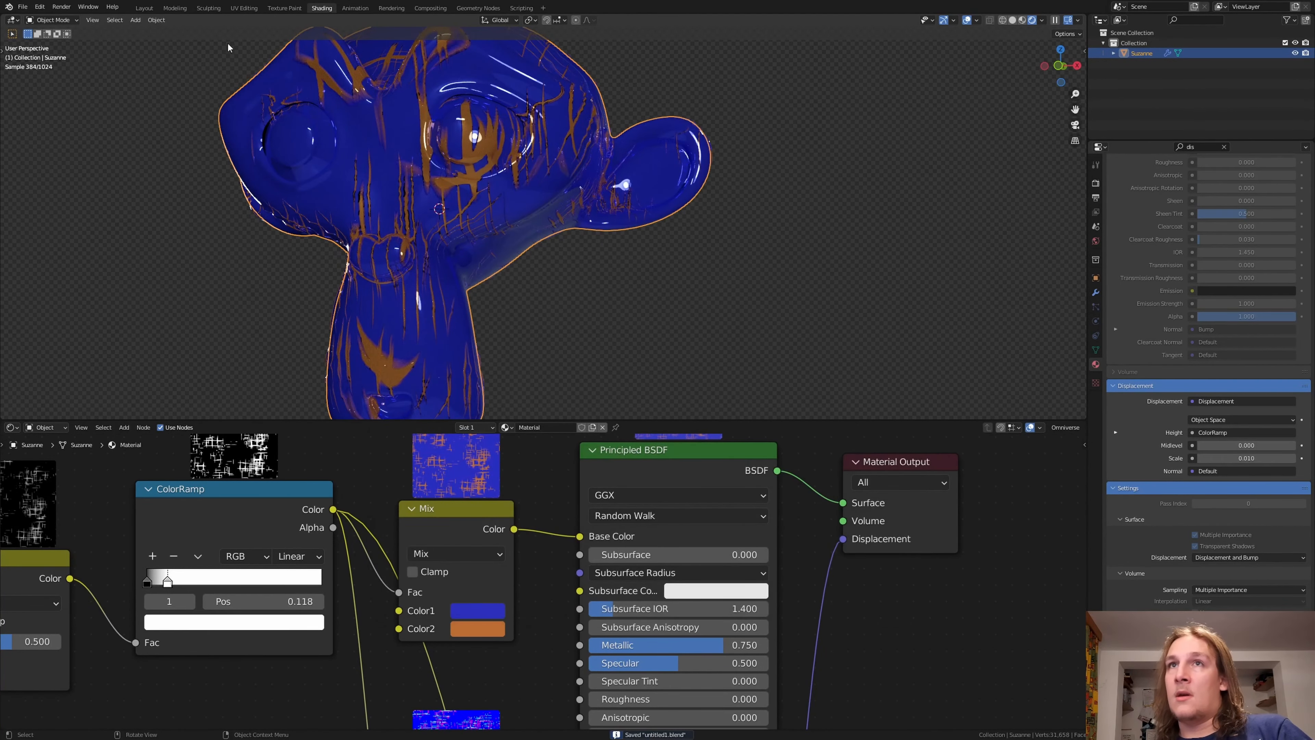
Step: Add a camera in the Layout workspace and align it to a front view of the monkey head
left_click(144, 9)
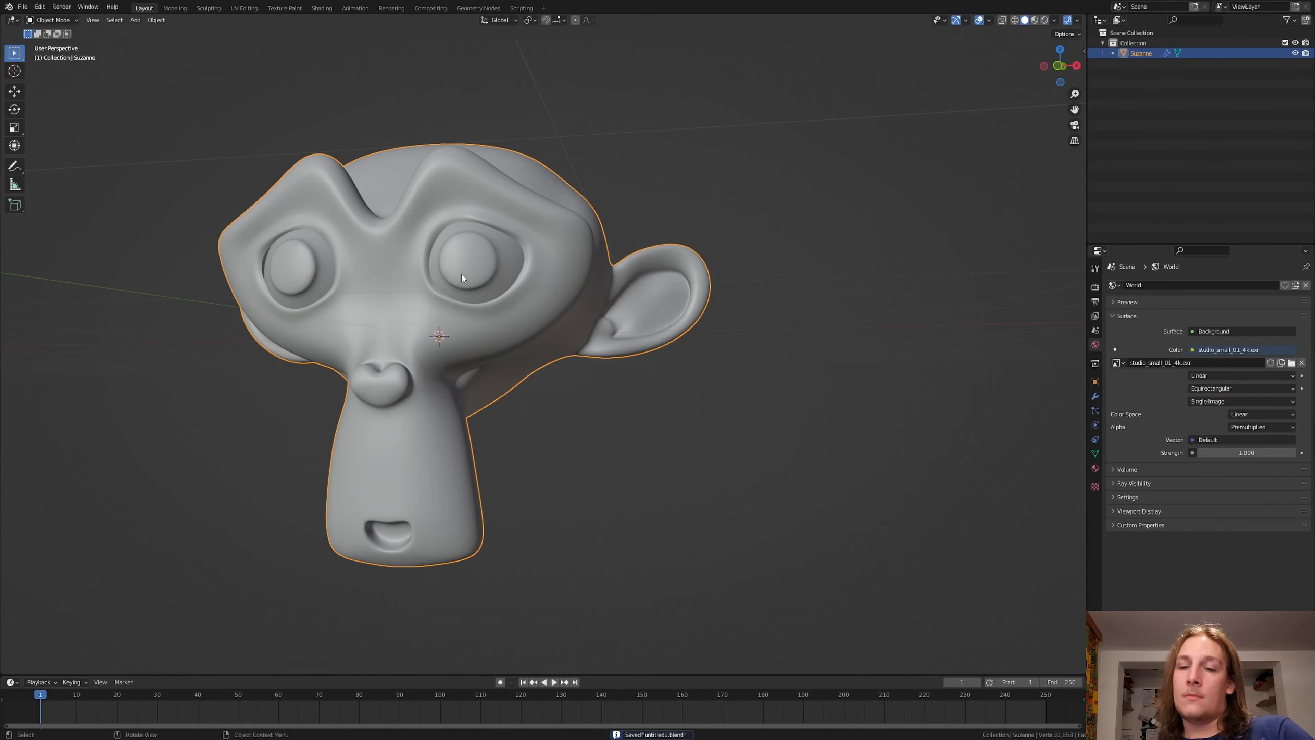
middle_click_drag(424, 283, 576, 269)
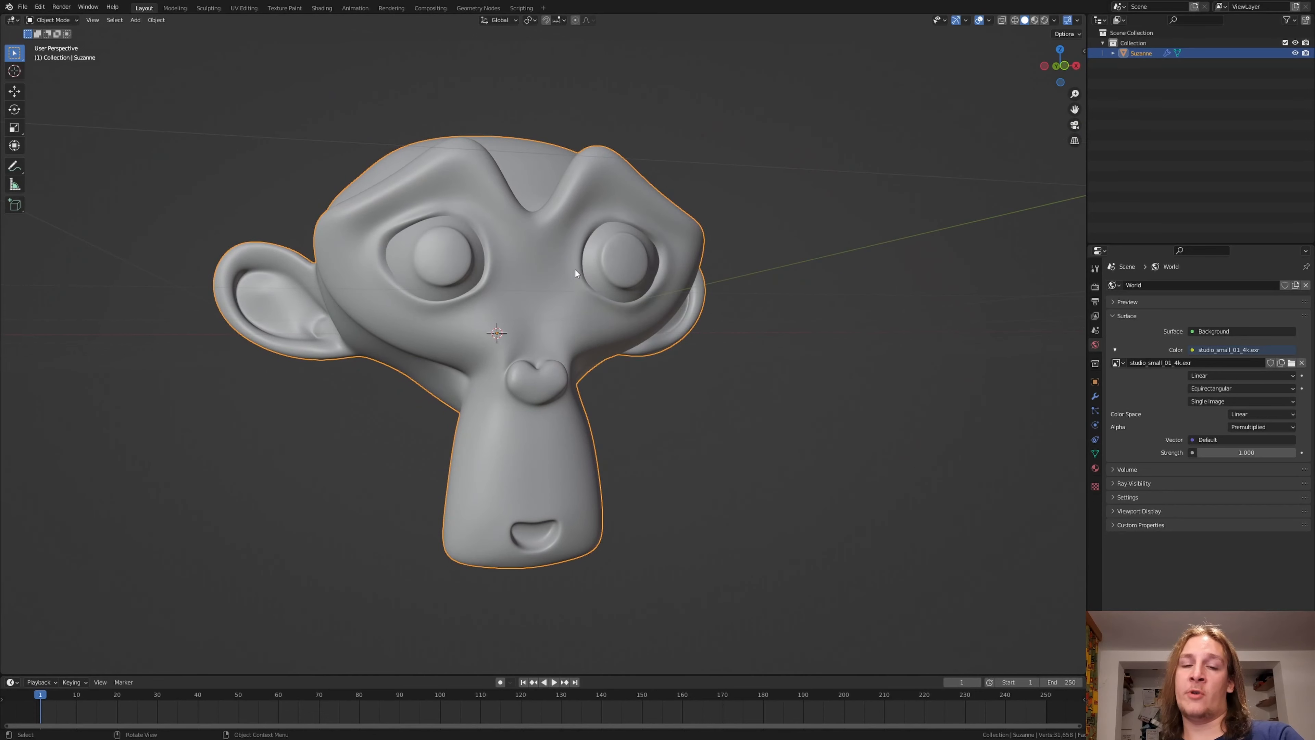
key("shift+a")
mouse_move(569, 423)
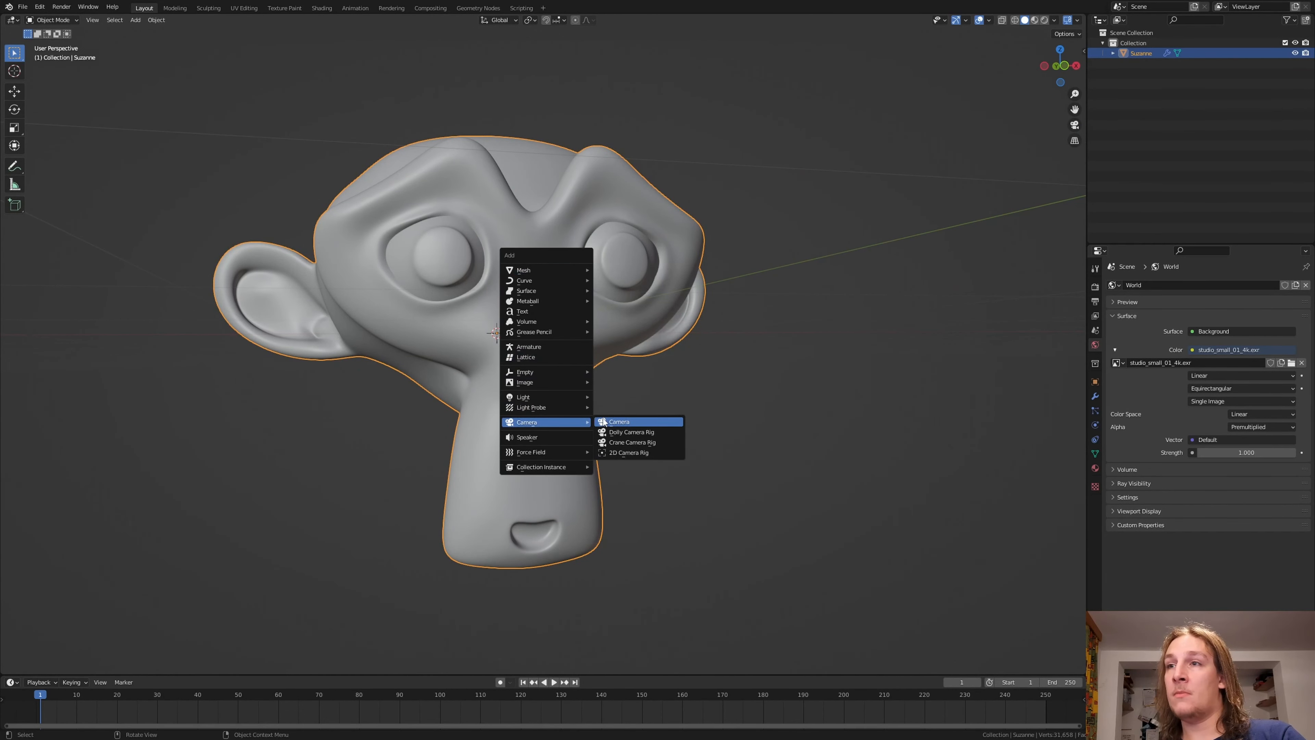
left_click(609, 419)
key("ctrl+alt+KP_0")
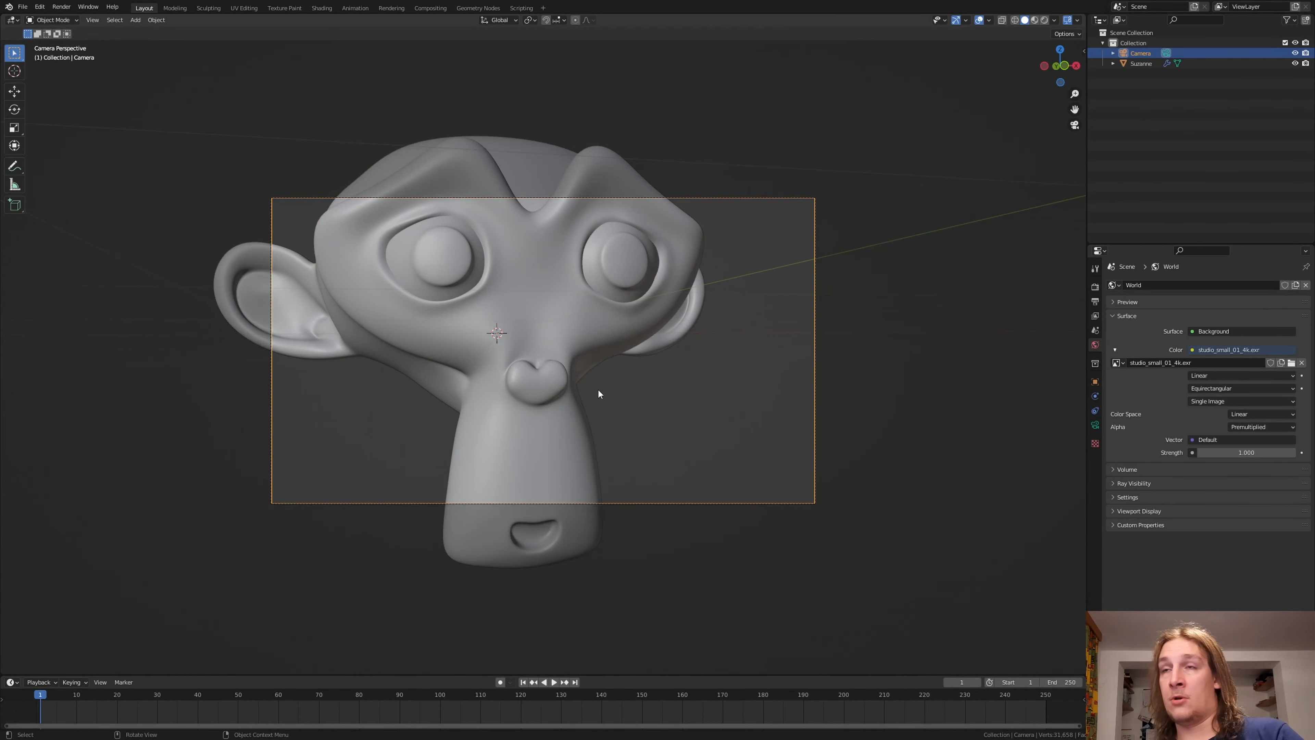
Step: Move the camera back along its local Z axis and shift it sideways to frame the whole head centrally
key("g")
key("z")
key("z")
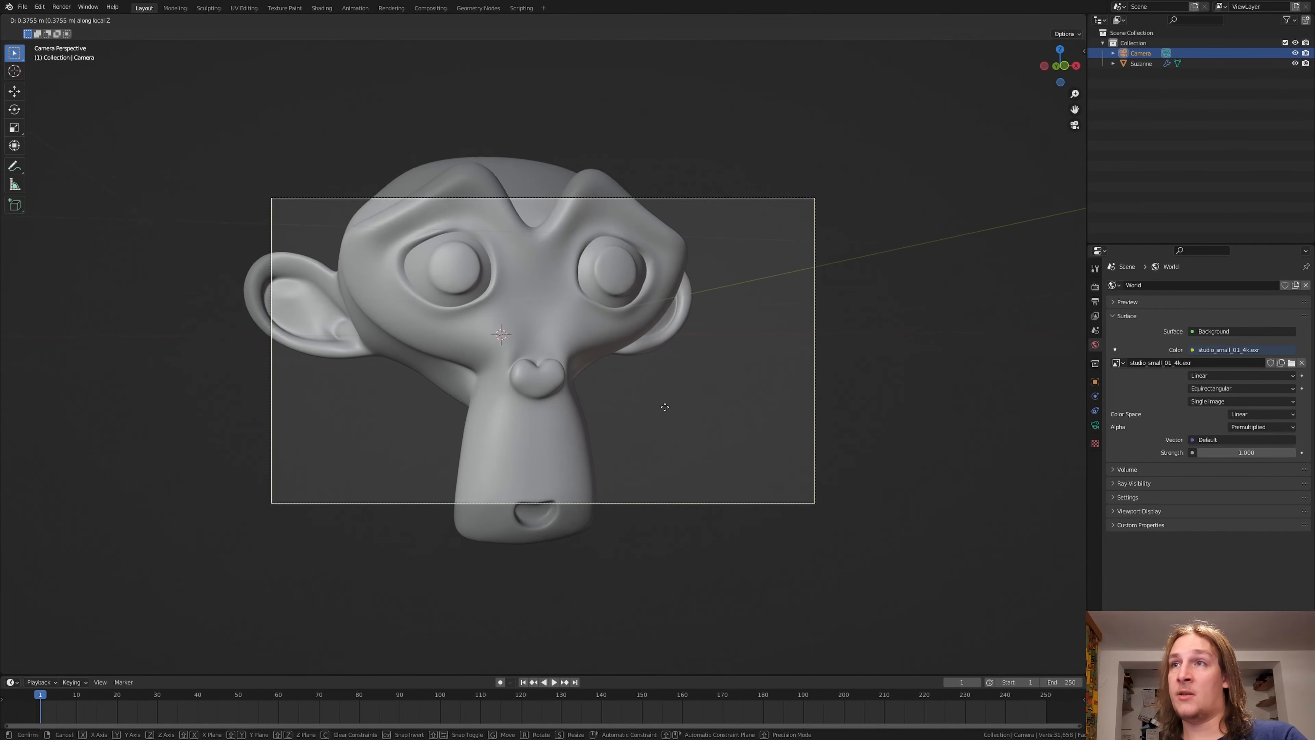
left_click(685, 449)
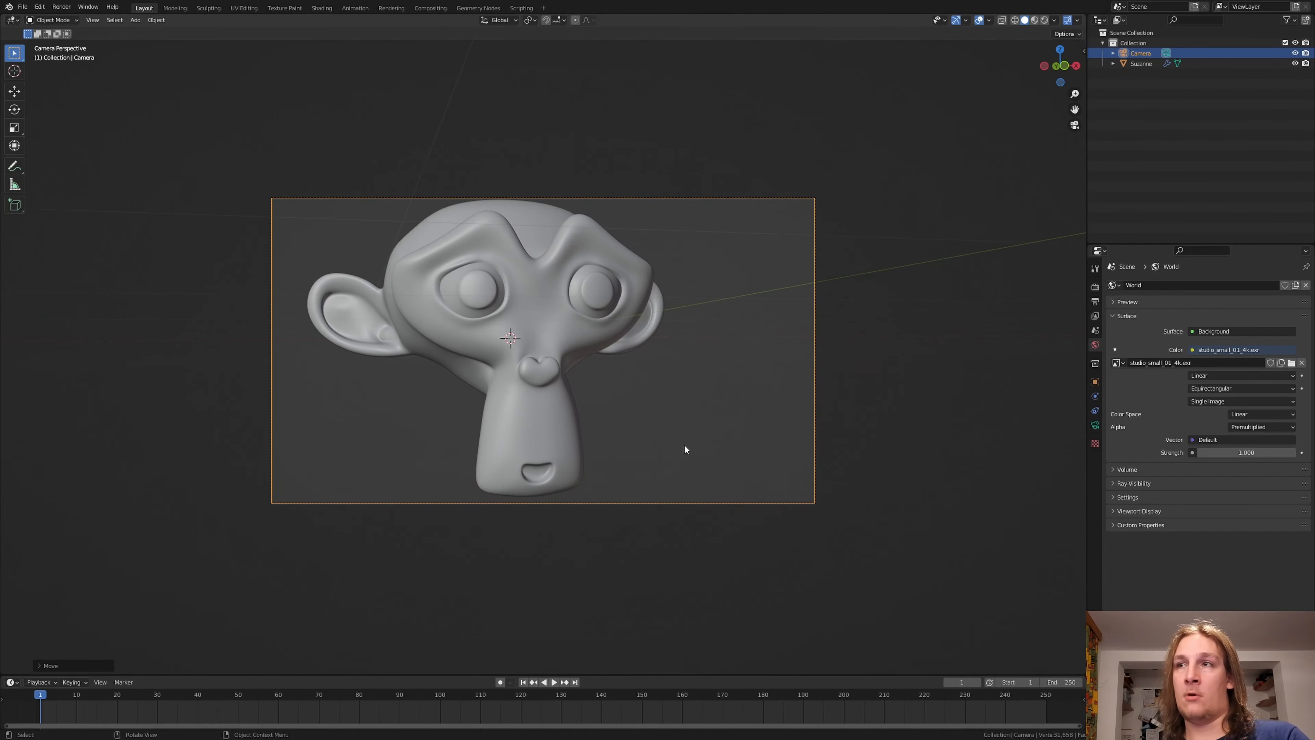
key("g")
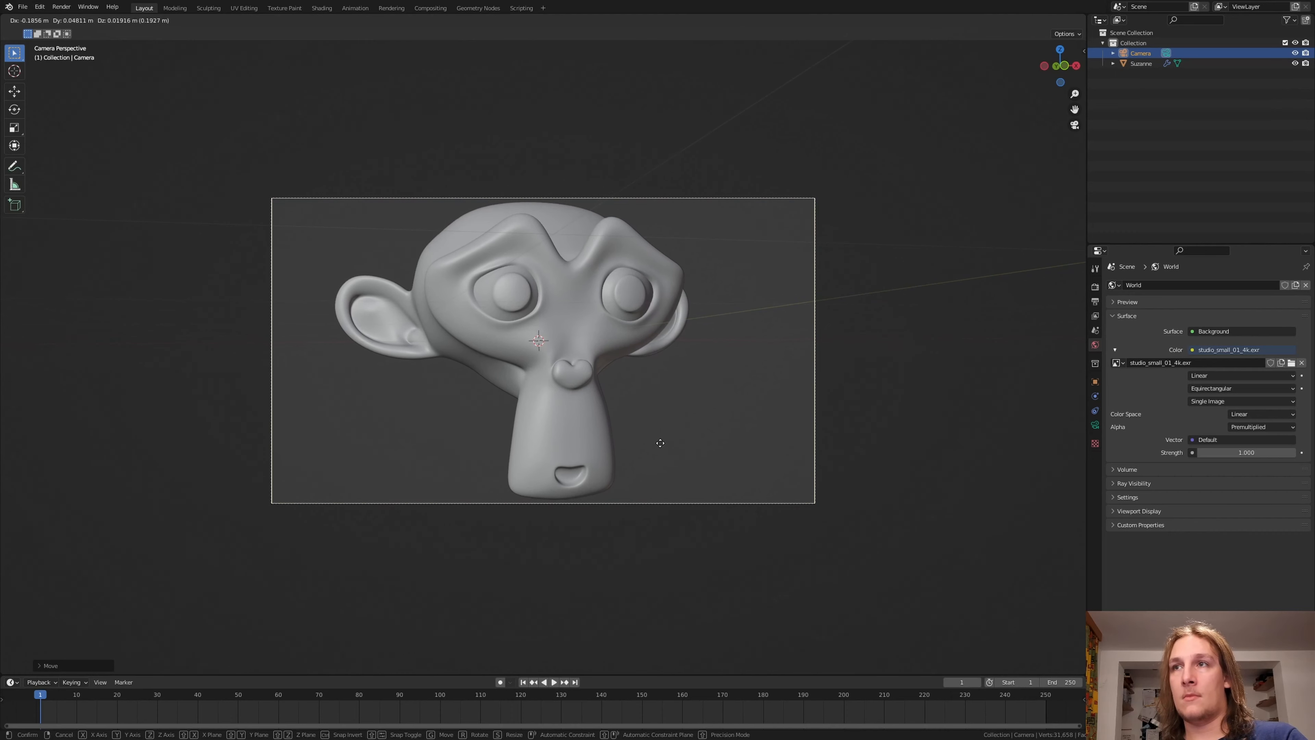
key("z")
key("z")
left_click(661, 465)
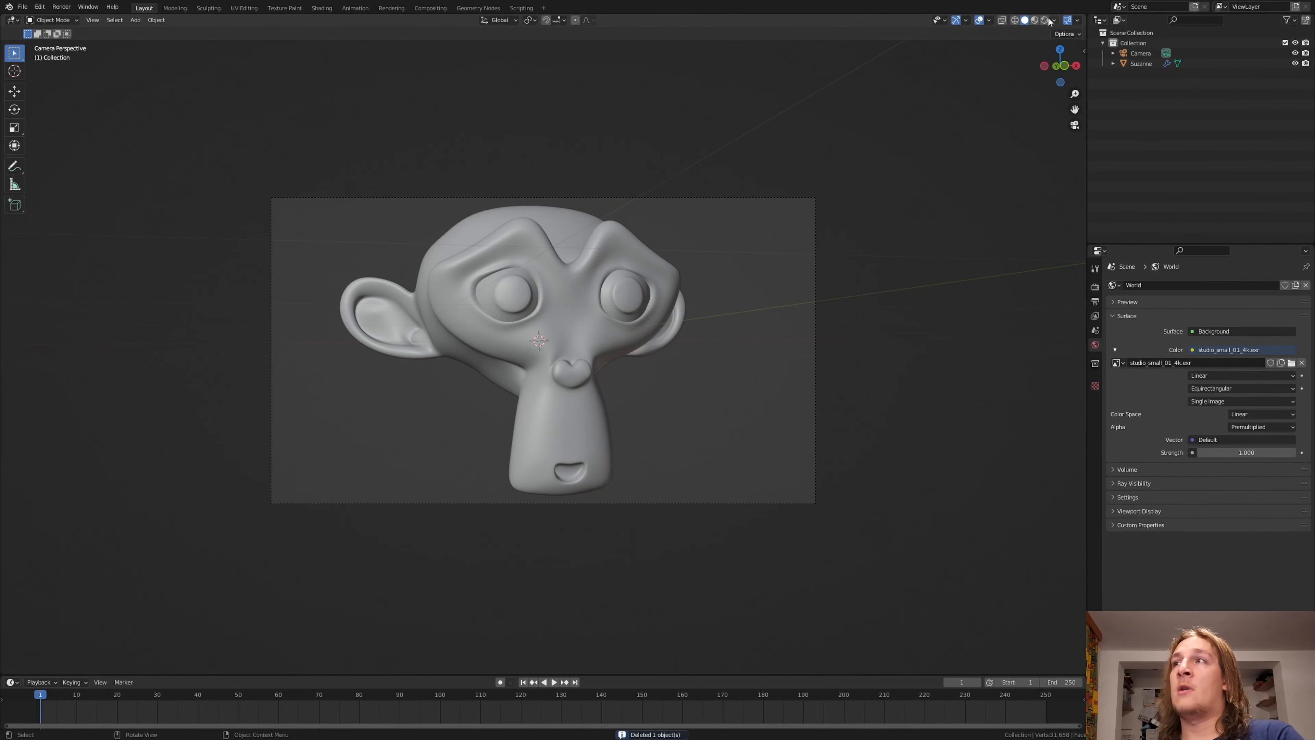
Step: Switch the viewport to rendered shading and add a Plain Axes empty
left_click(1045, 20)
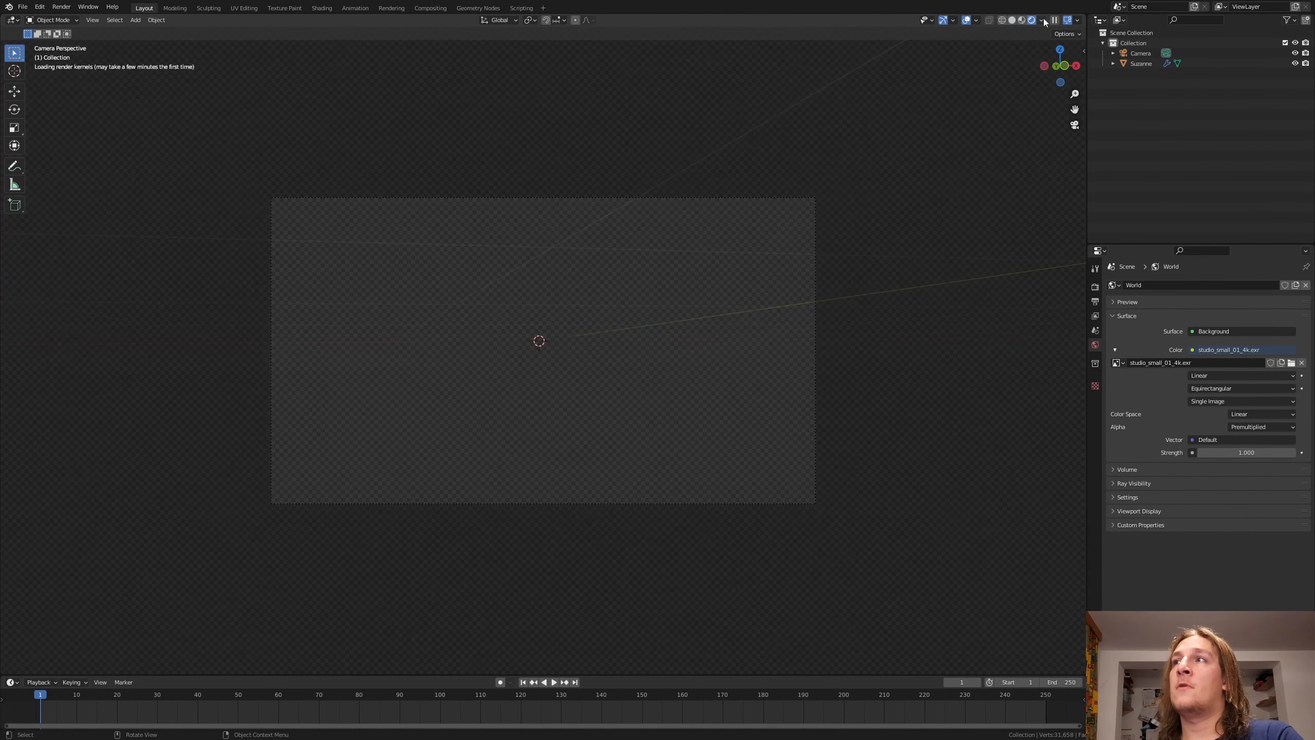
key("shift+a")
mouse_move(803, 251)
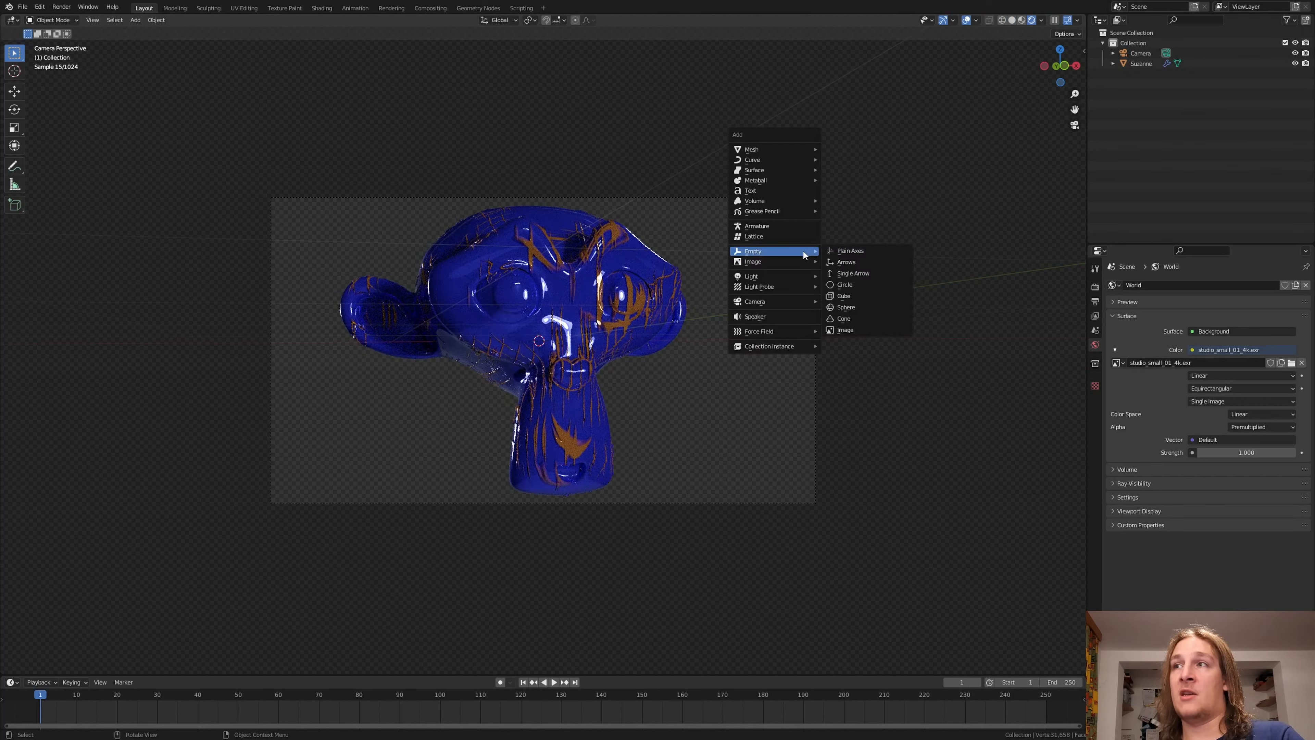
left_click(851, 251)
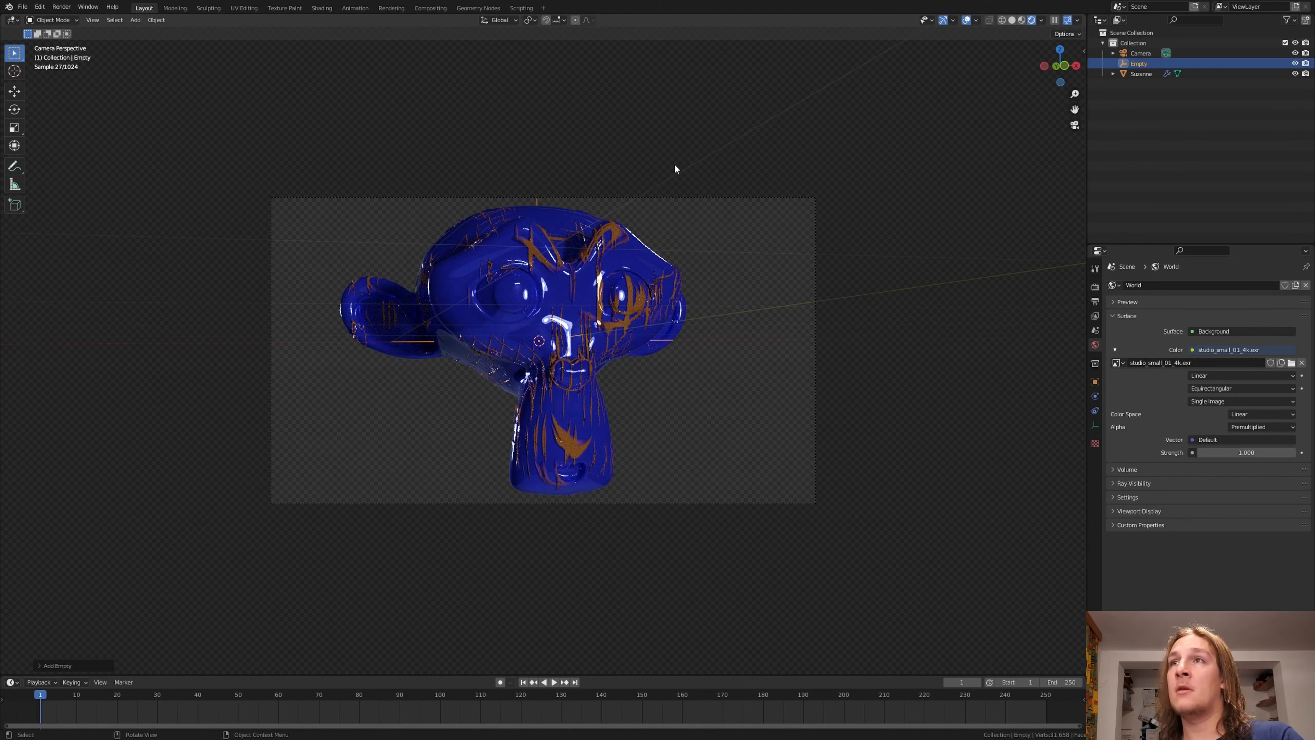
Step: Move the empty onto the front of the face just above the nose using face snapping, and restore Increment snapping
left_click(563, 21)
left_click(563, 81)
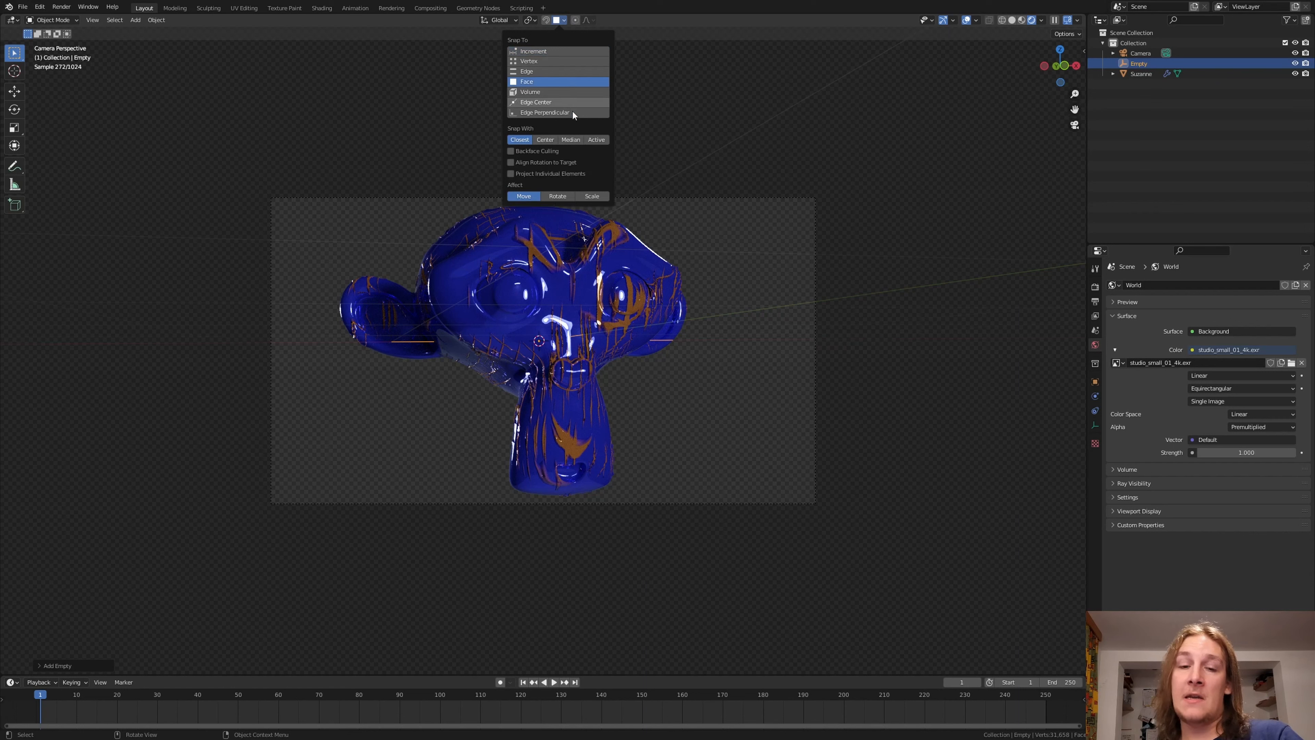
key("g")
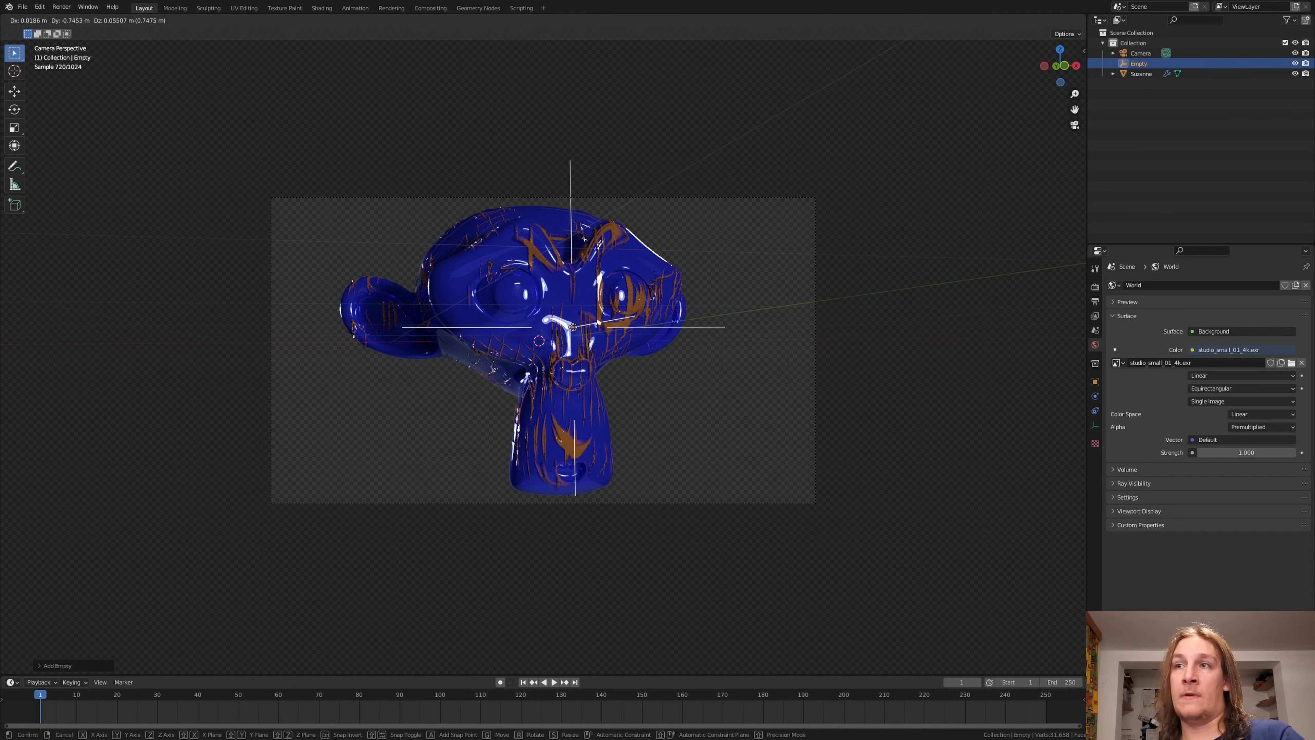
left_click(570, 341)
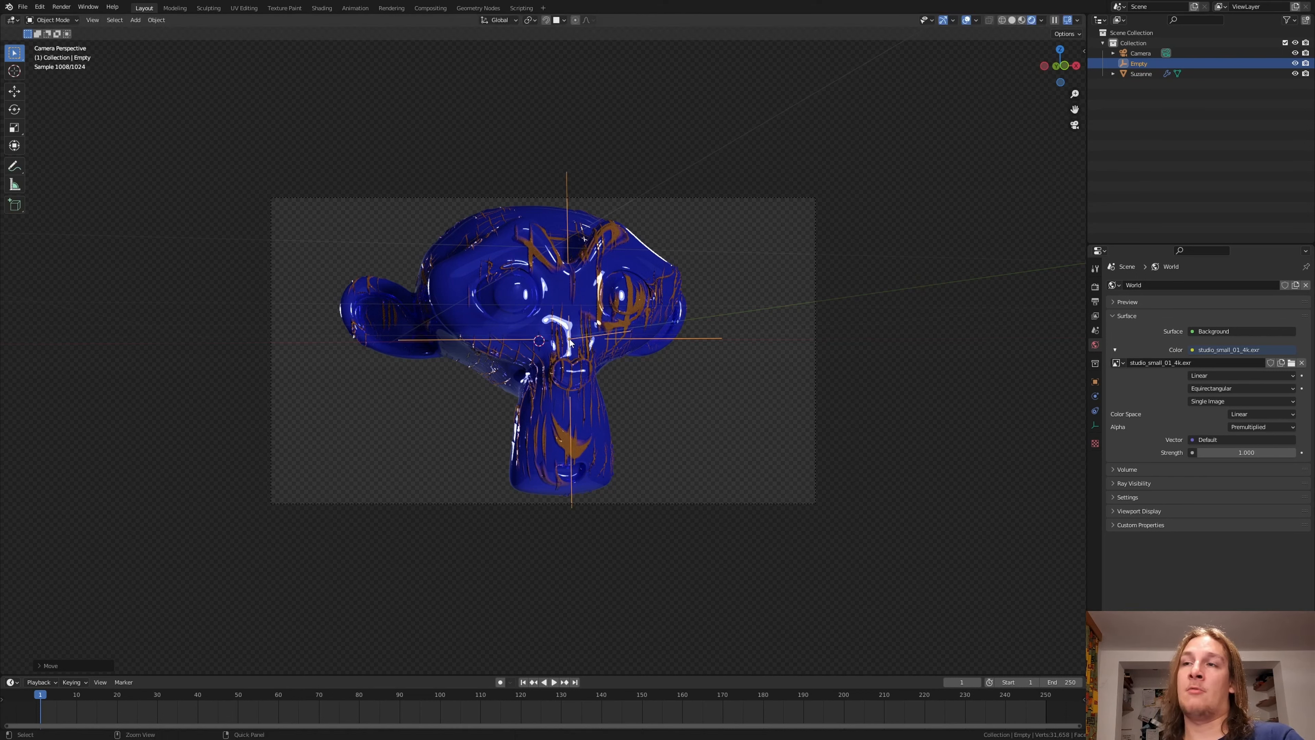
left_click(560, 23)
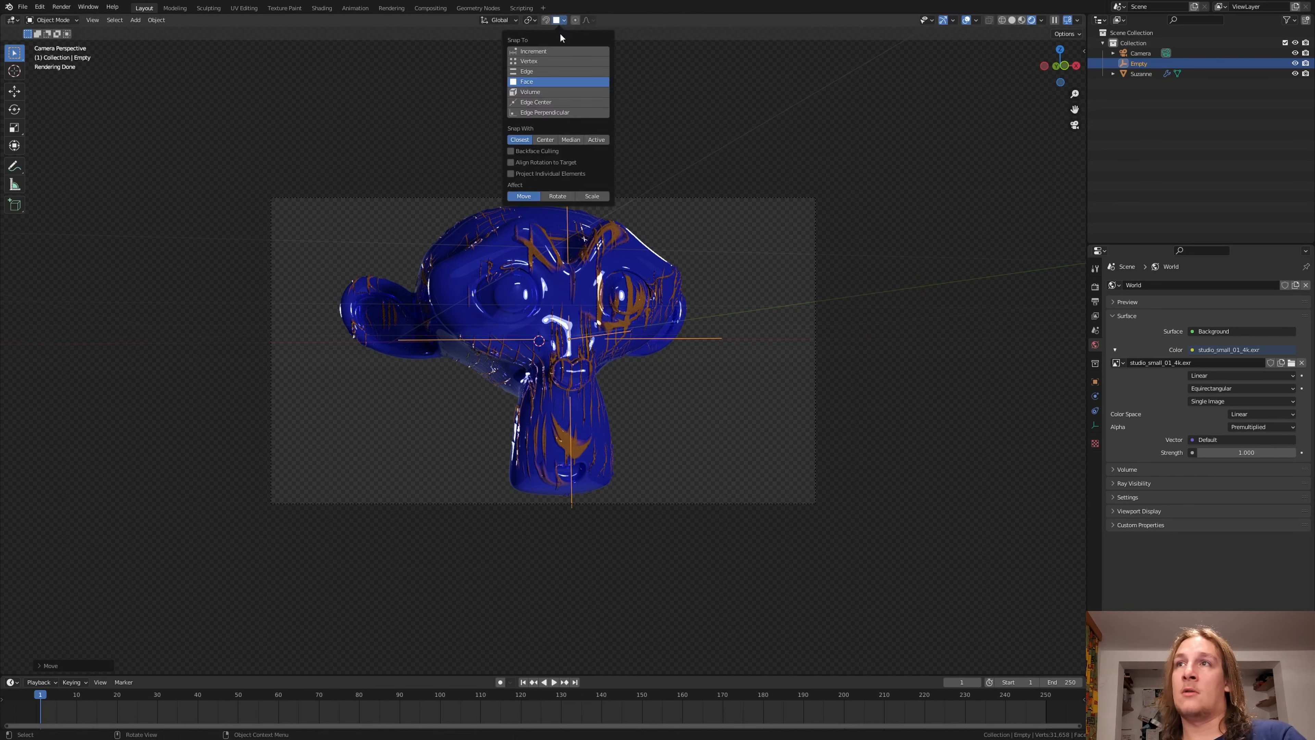
left_click(551, 48)
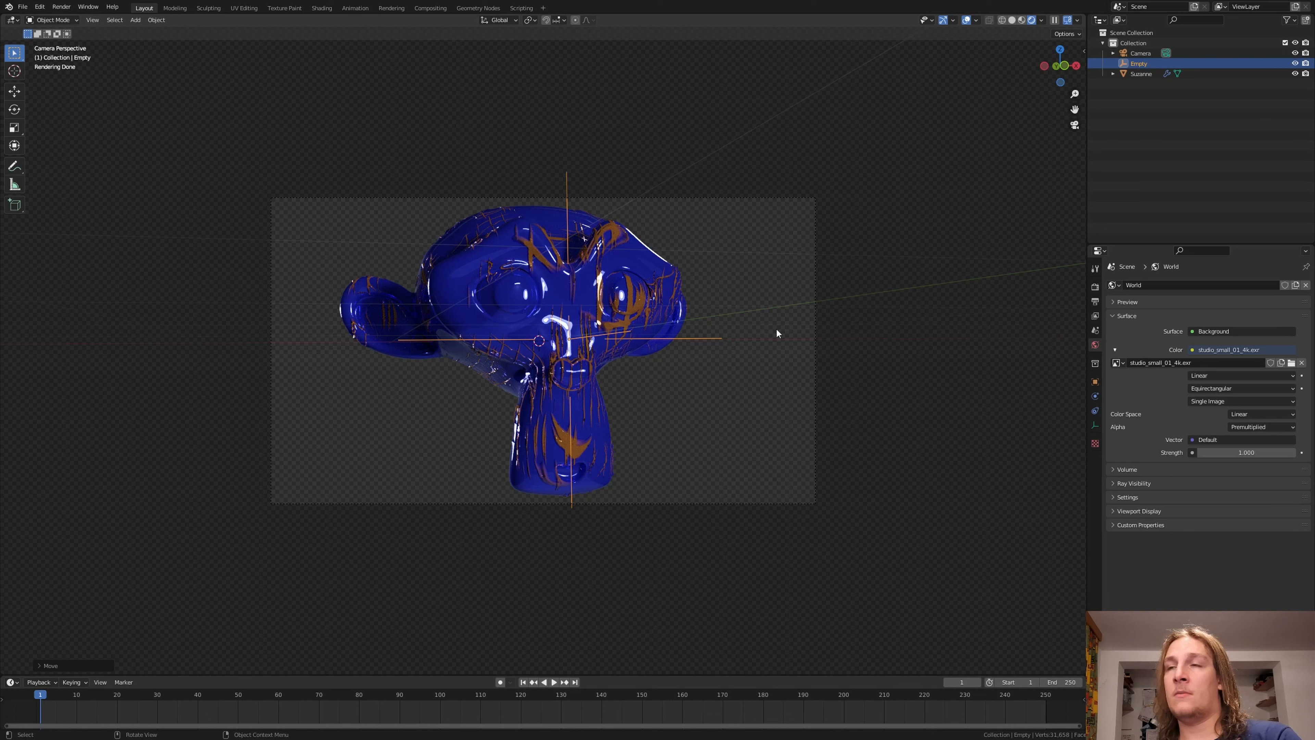
Step: Enable the camera's Depth of Field with the Empty as its focus object
left_click(817, 293)
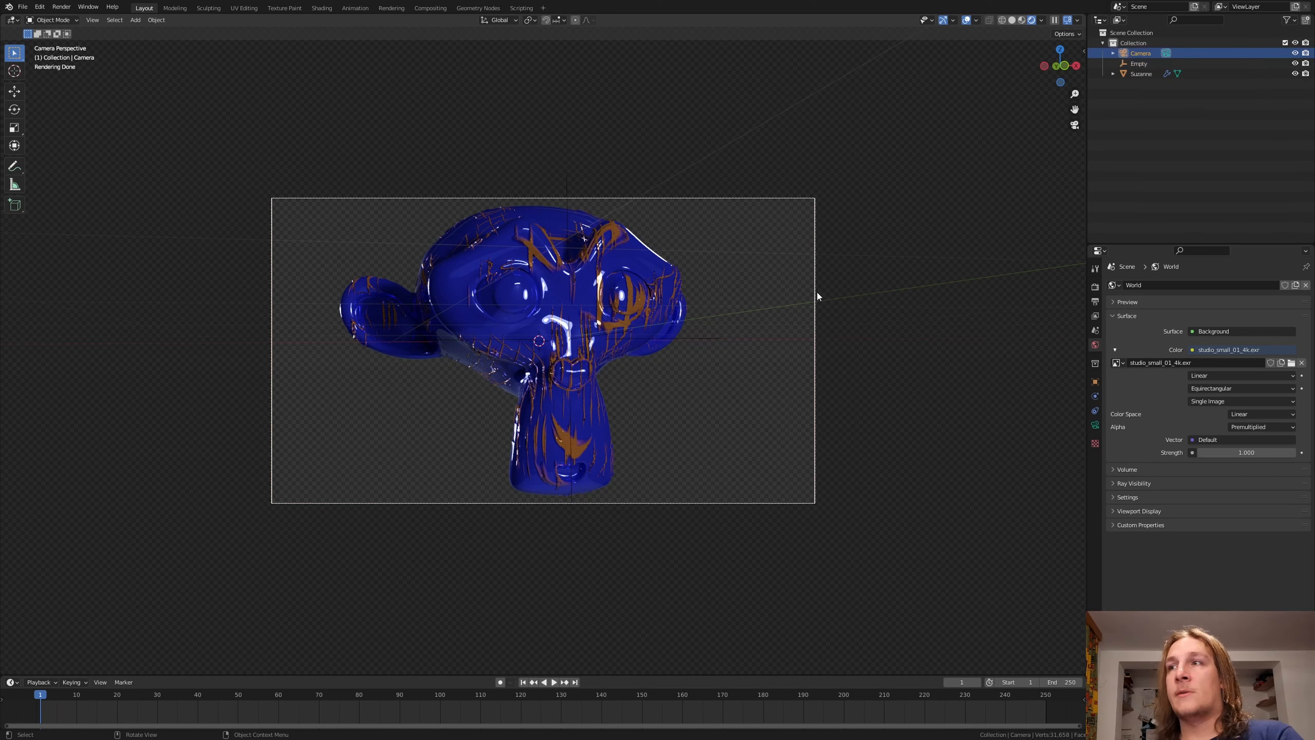
left_click(1095, 424)
left_click(1121, 471)
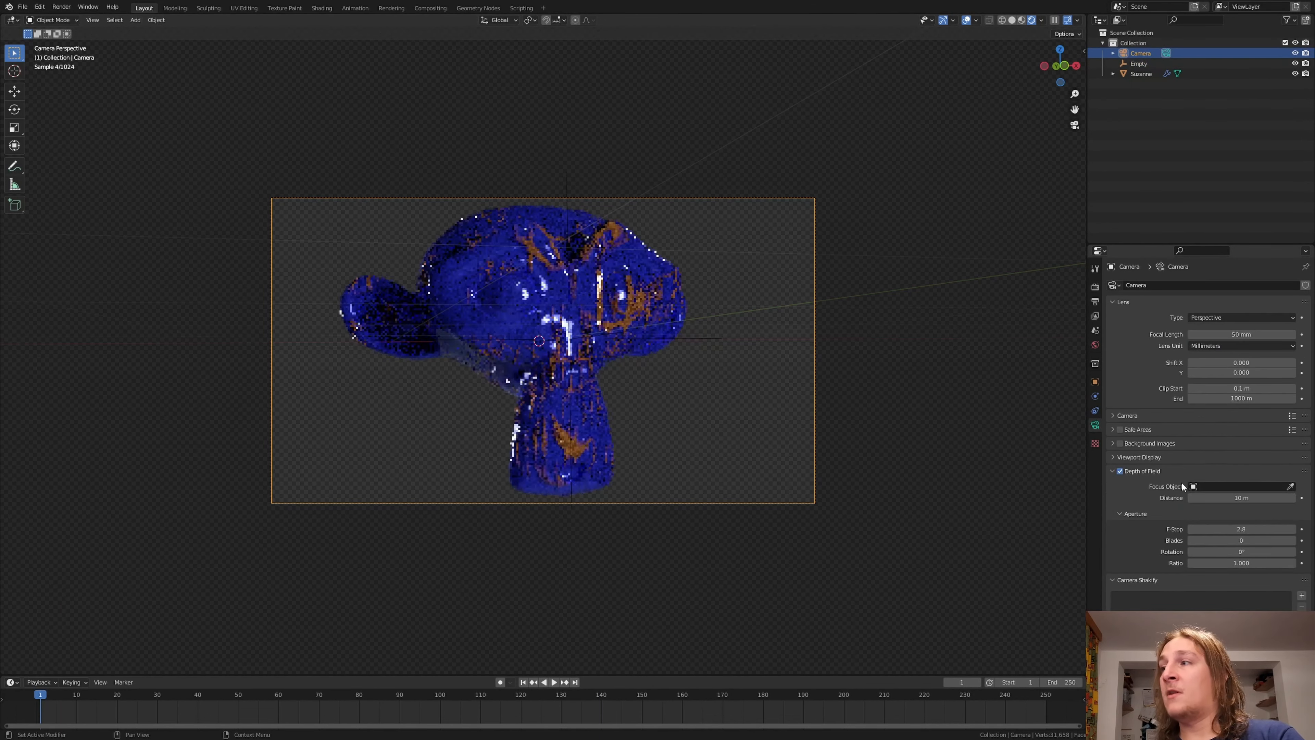
left_click(1201, 486)
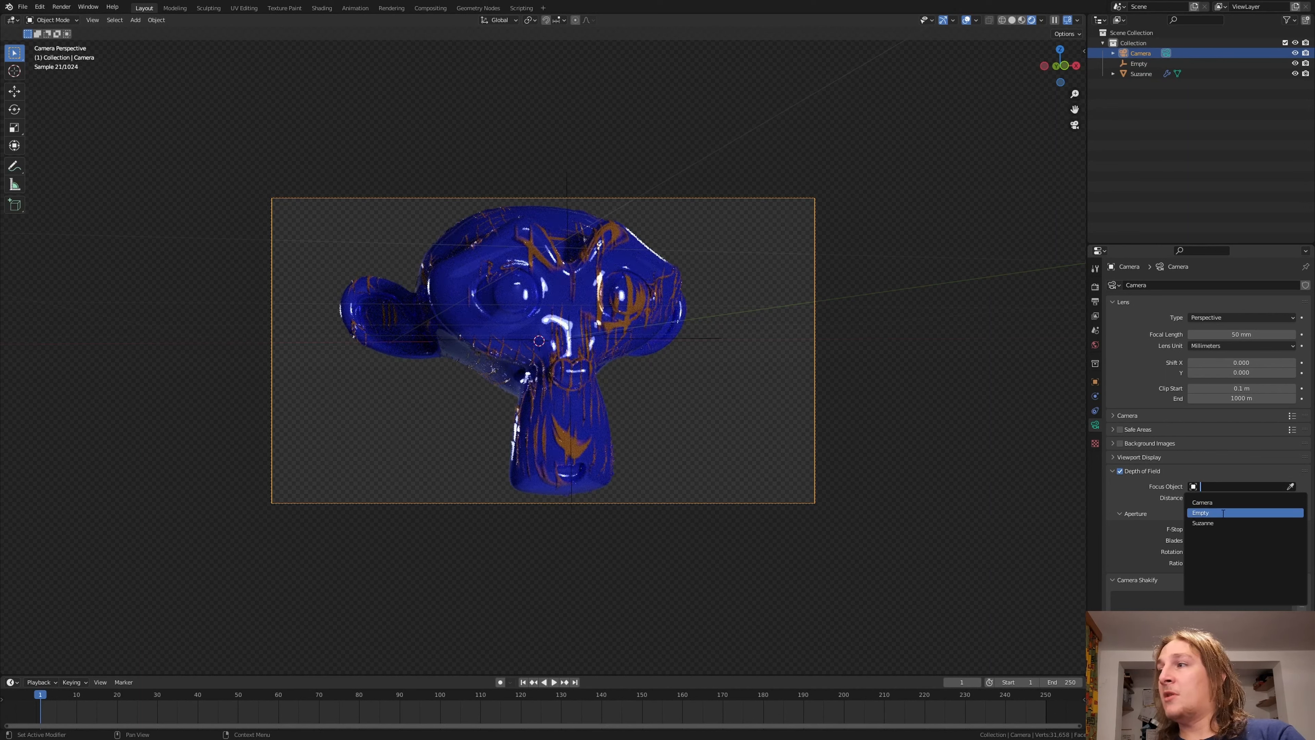
left_click(1237, 513)
Step: Set the camera's F-Stop to 0.5 and lower it further for stronger depth of field blur
left_click(1242, 528)
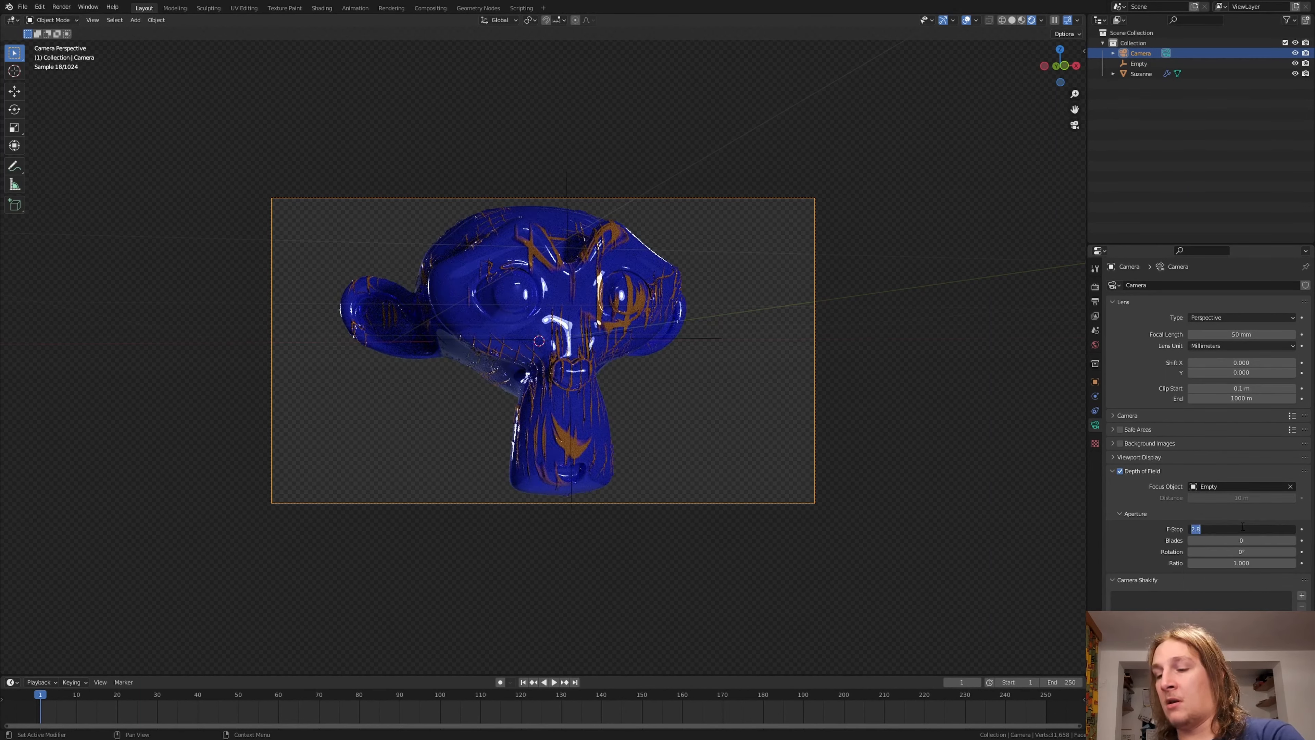
type("0.5")
key("Return")
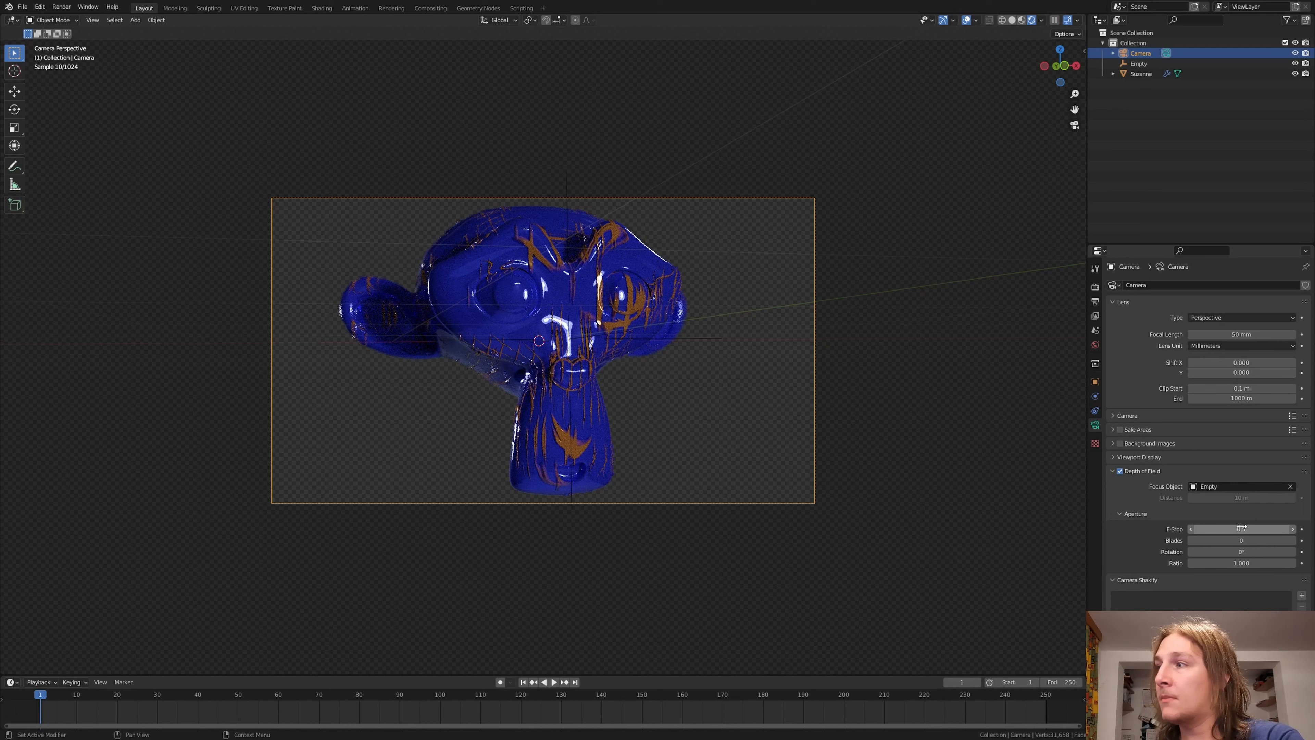
type("1.2")
key("Return")
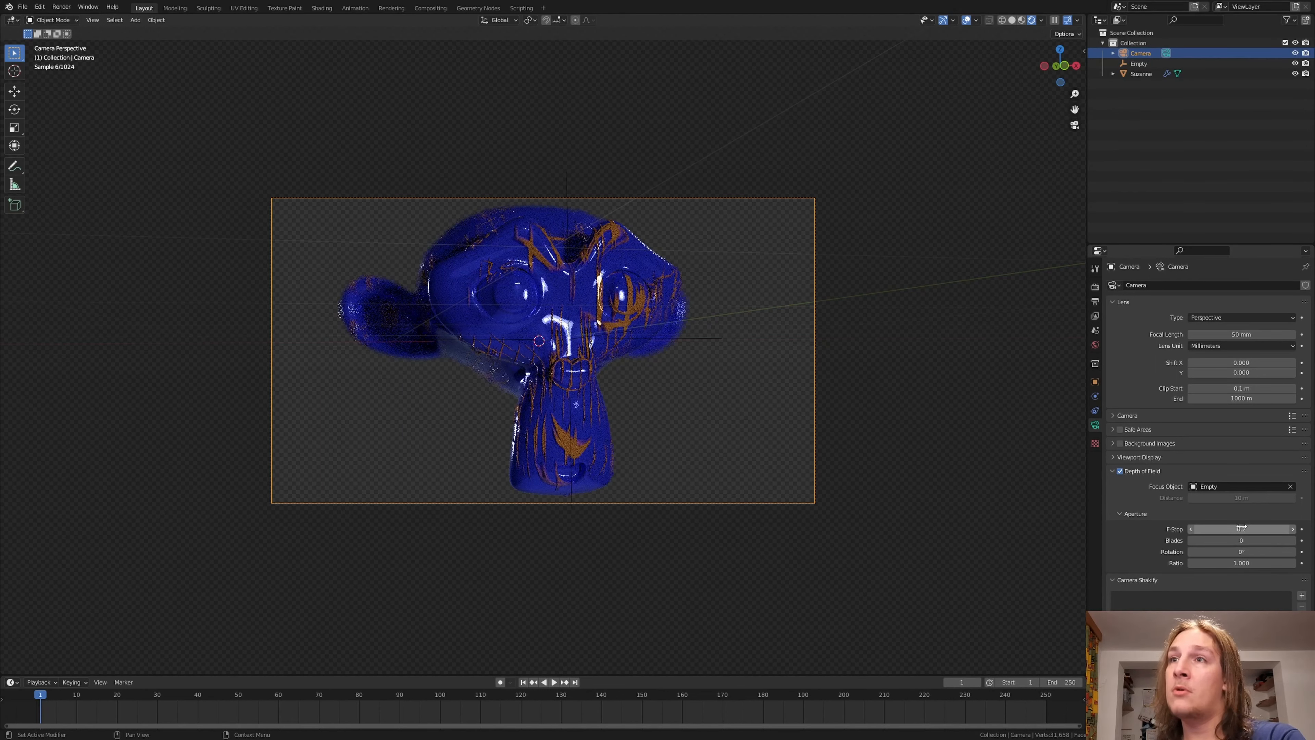
Step: Set the camera's depth of field F-Stop to 0.3
left_click(1237, 526)
type("0.3")
key("Return")
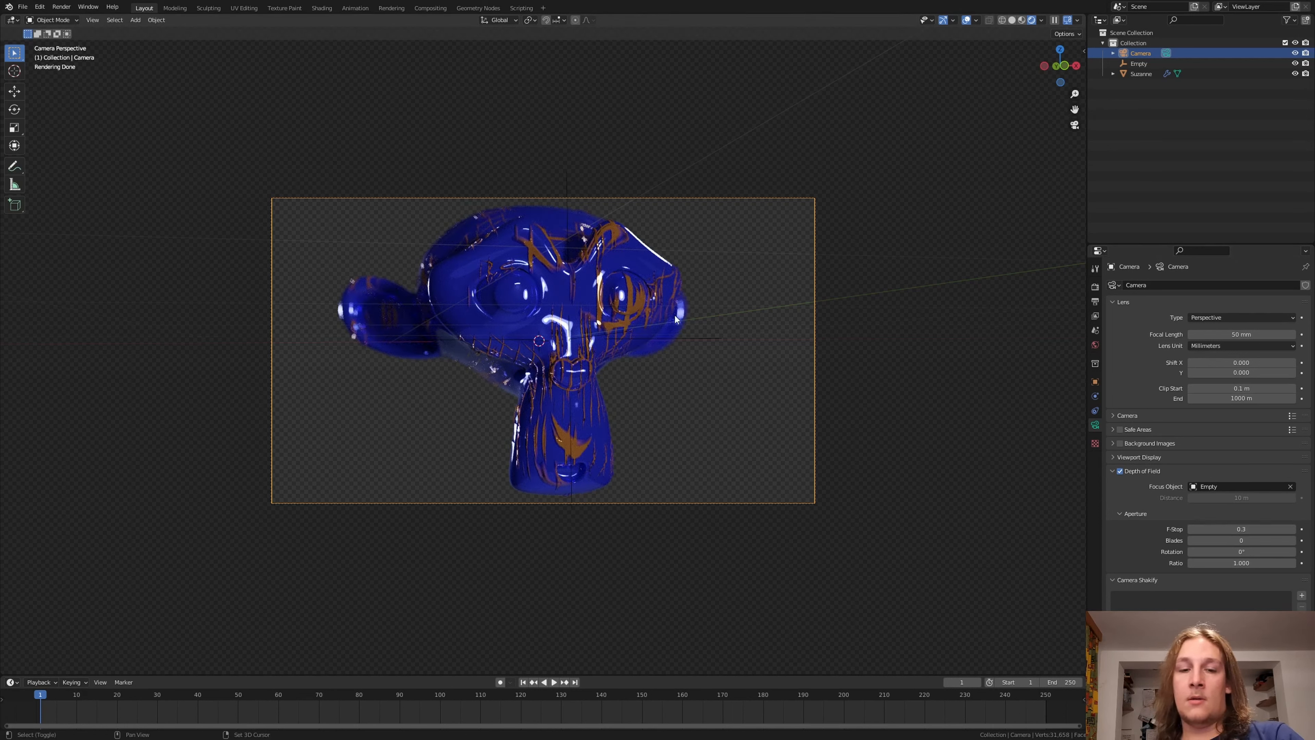
Step: Add an Area light and move it up above the monkey head in the camera view
key("shift+a")
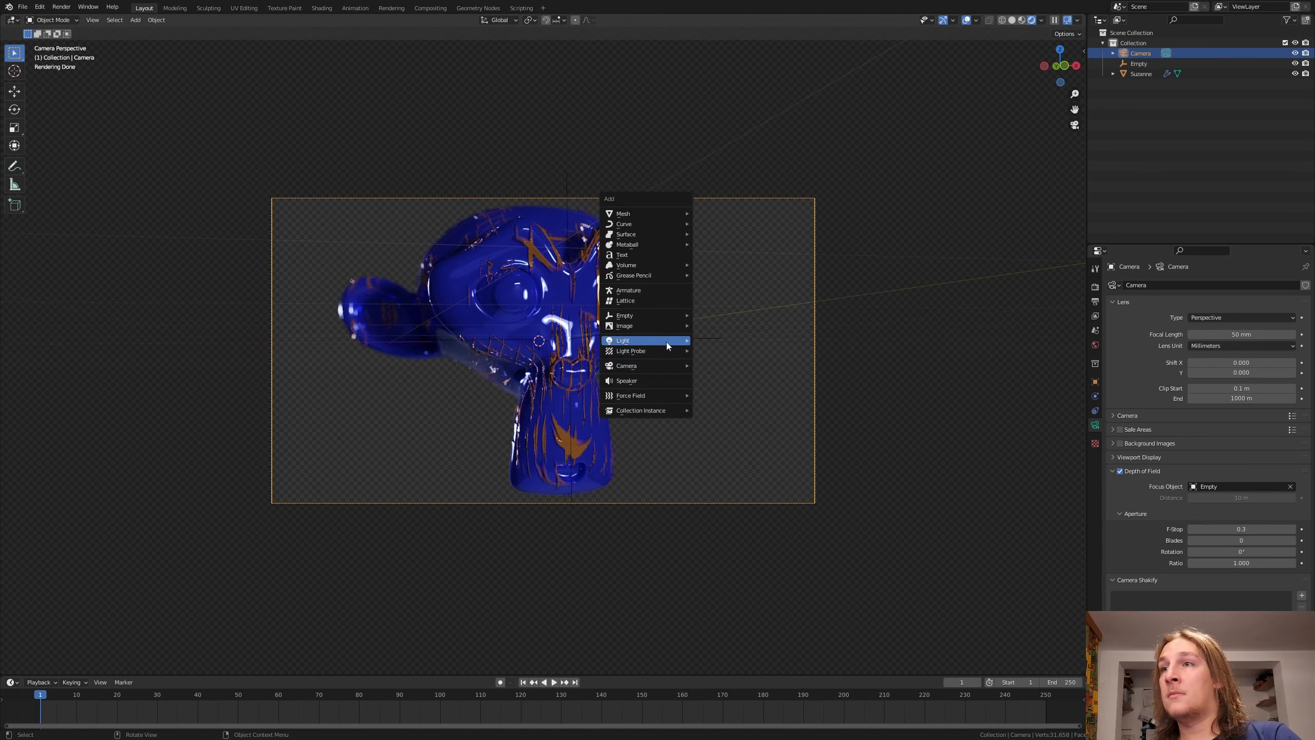
mouse_move(667, 346)
left_click(735, 374)
key("g")
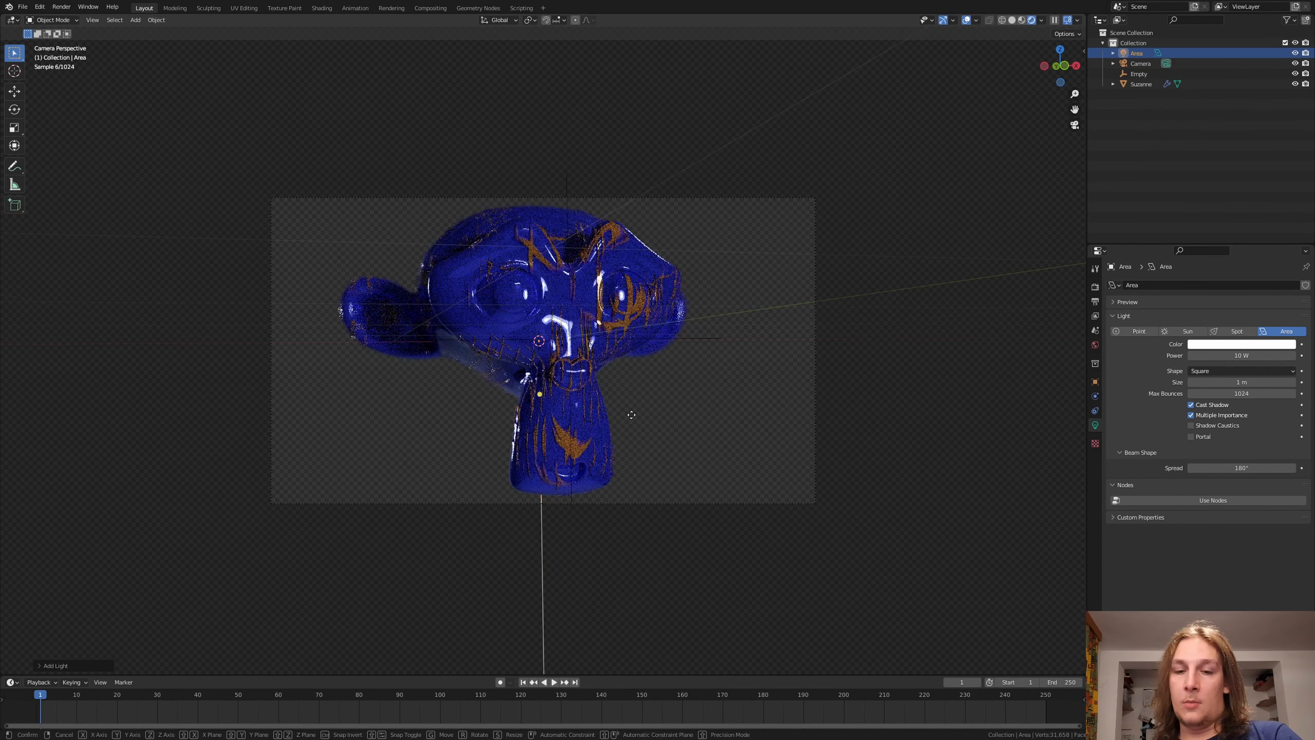
left_click(629, 133)
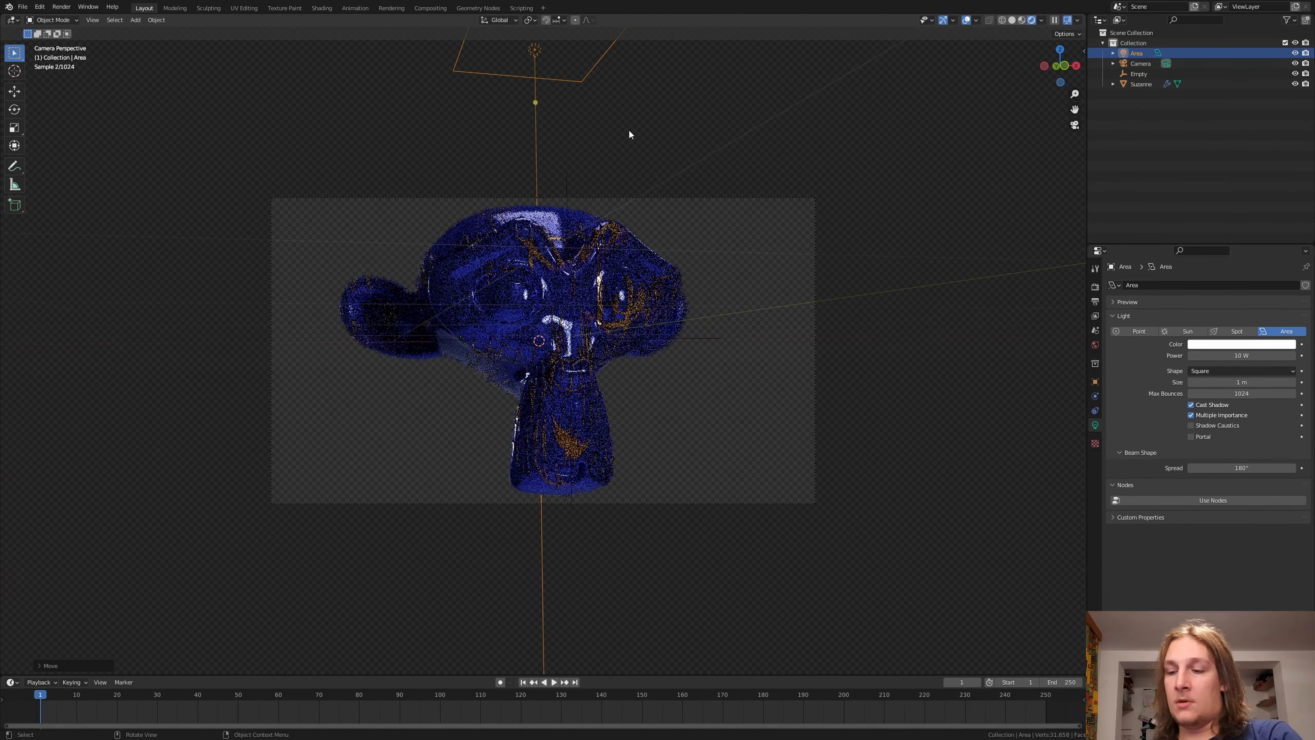
Step: Move the area light in top view to the front right of the head, and raise it along Z by about 1.4 m
key("KP_7")
scroll(599, 173, "down", 10)
key("g")
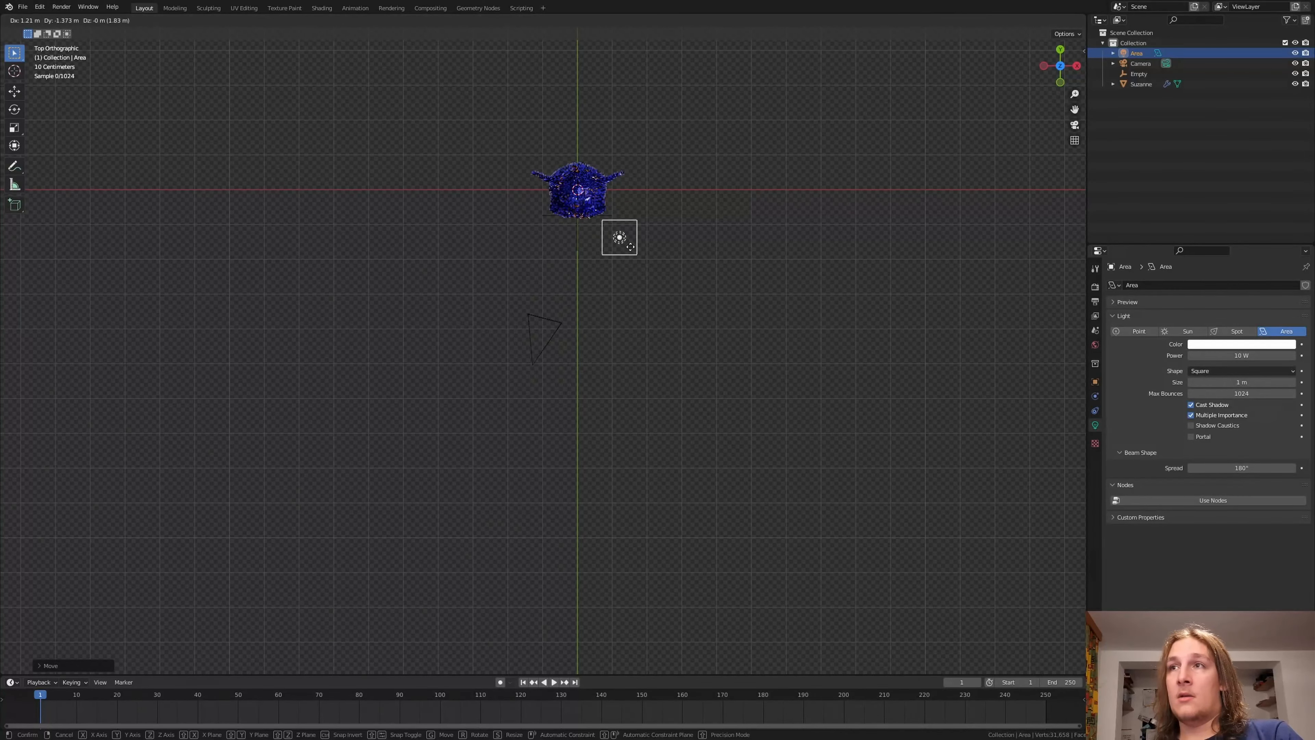
left_click(644, 259)
middle_click_drag(647, 307, 601, 249)
key("g")
key("z")
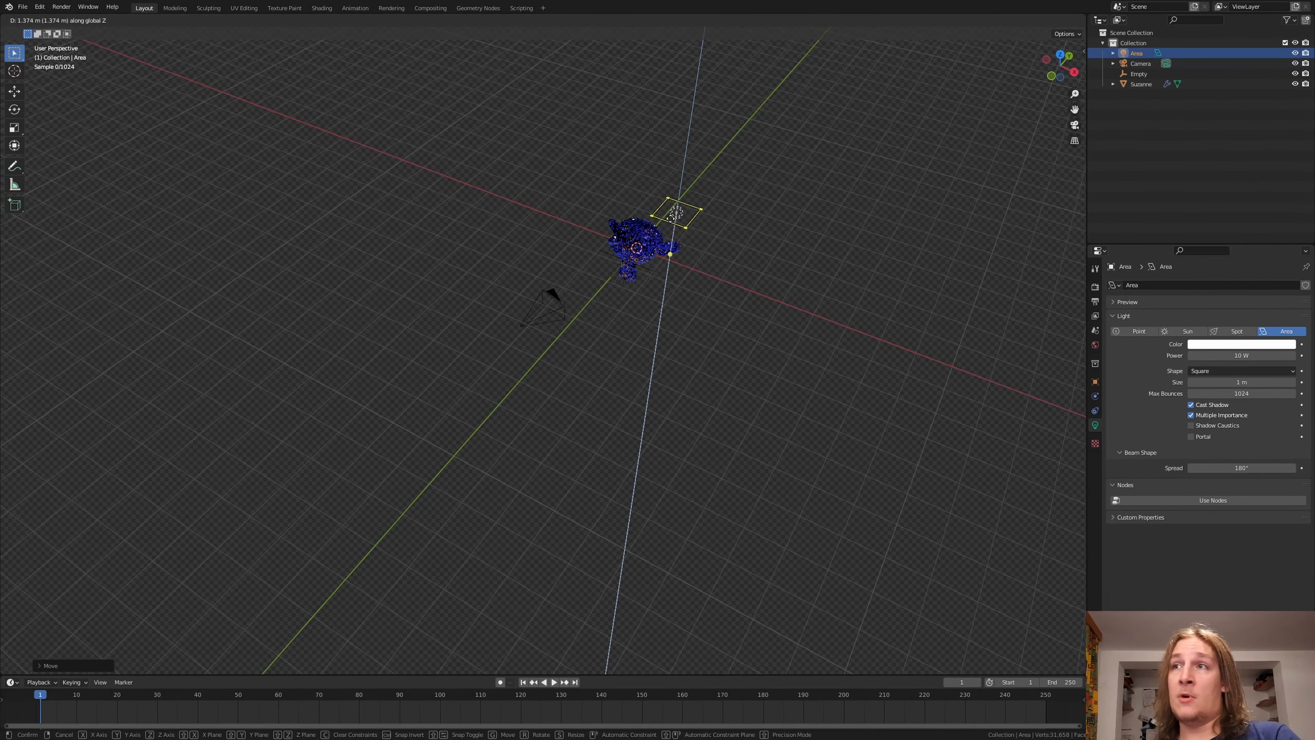
left_click(672, 218)
mouse_move(672, 217)
middle_mouse_down()
mouse_move(641, 240)
mouse_move(674, 202)
middle_mouse_up()
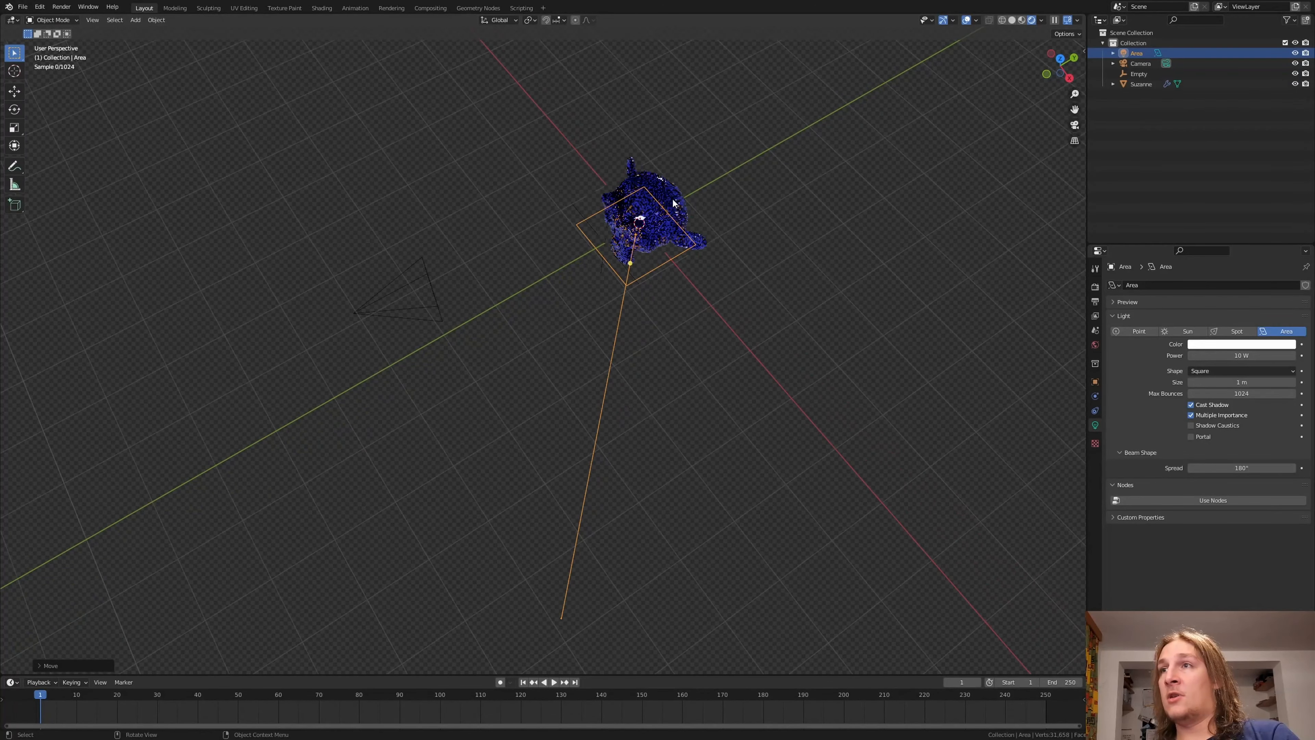
Step: Rotate the area light freely so it aims at the monkey head, and scale it up to roughly twice its size
scroll(673, 202, "up", 1)
key("r")
key("r")
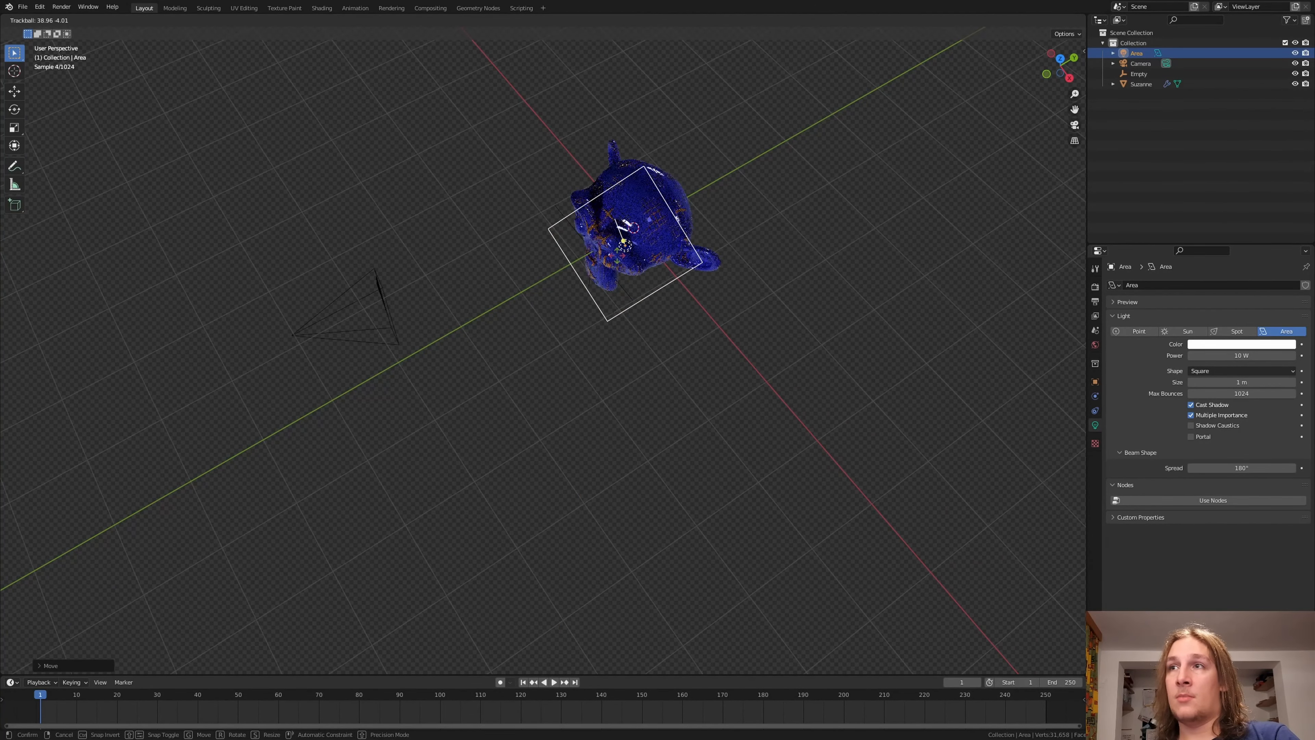
left_click(659, 260)
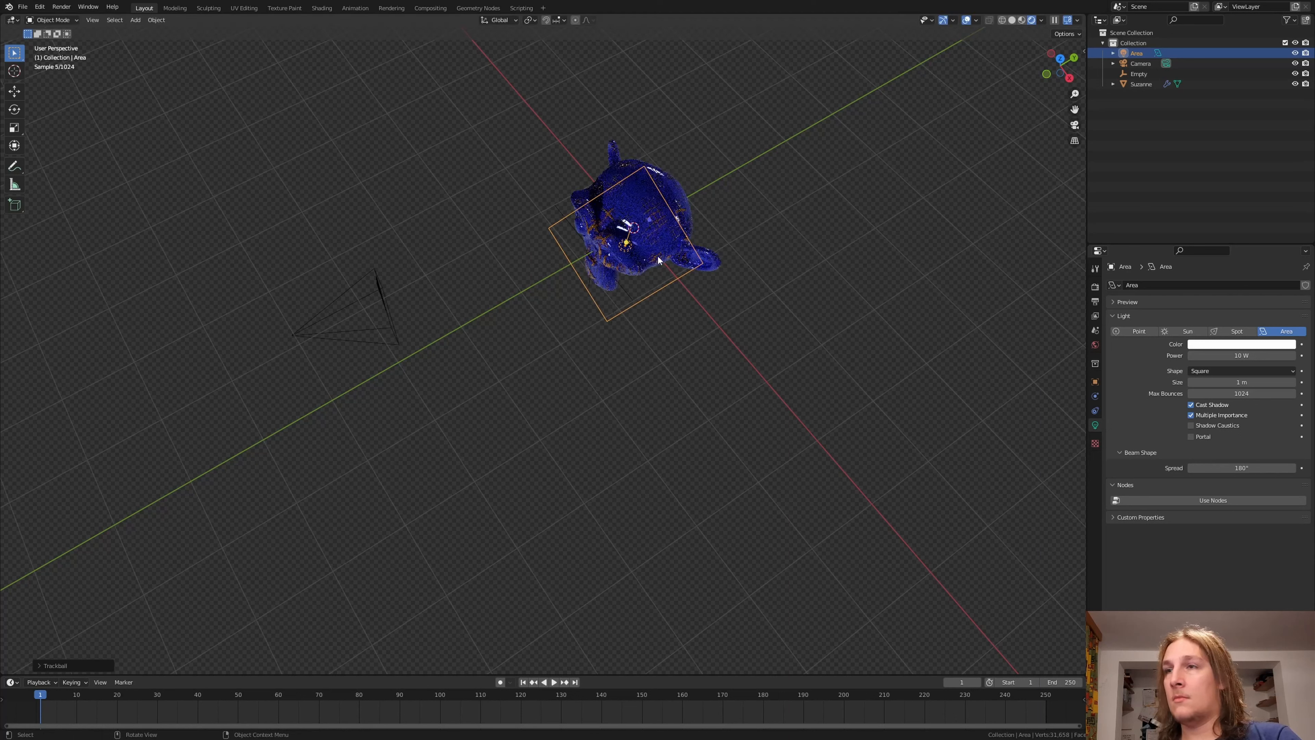
key("s")
left_click(1061, 317)
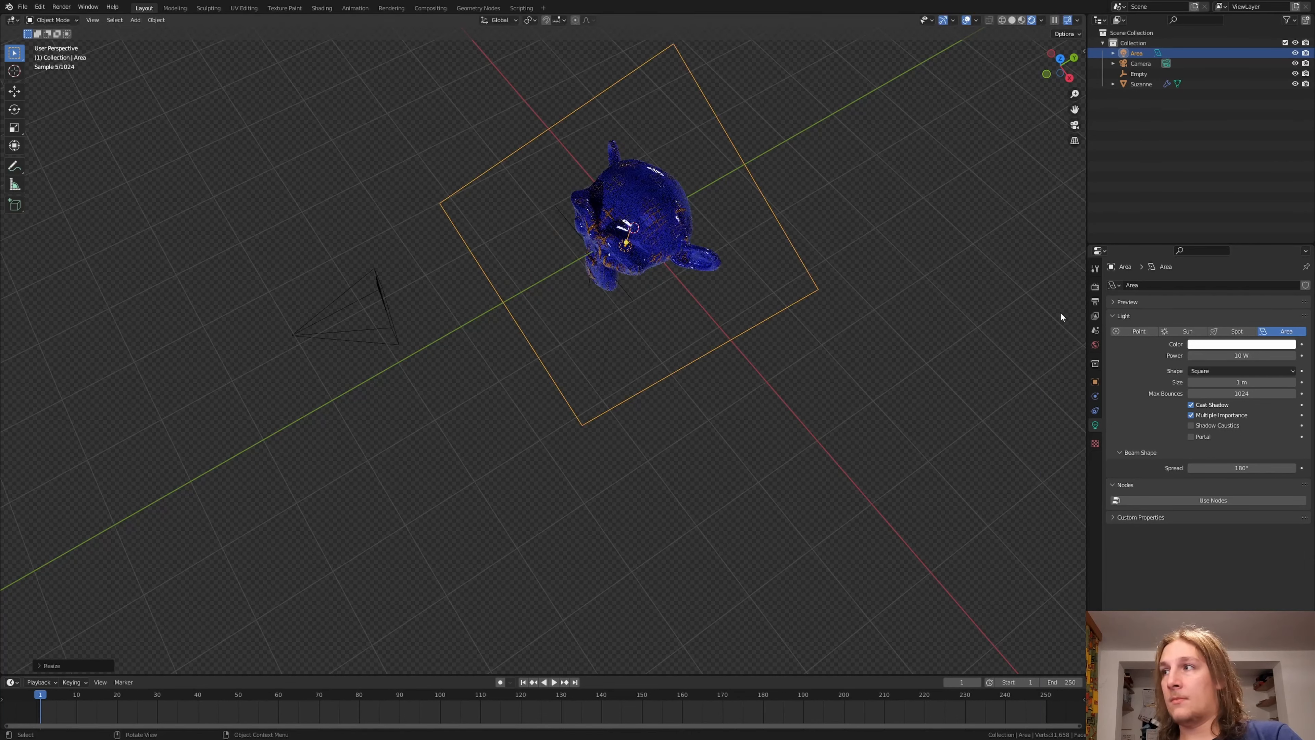
Step: Set the area light's power to 1000 W and its color to a warm light orange, checking it through the camera
left_click(1234, 355)
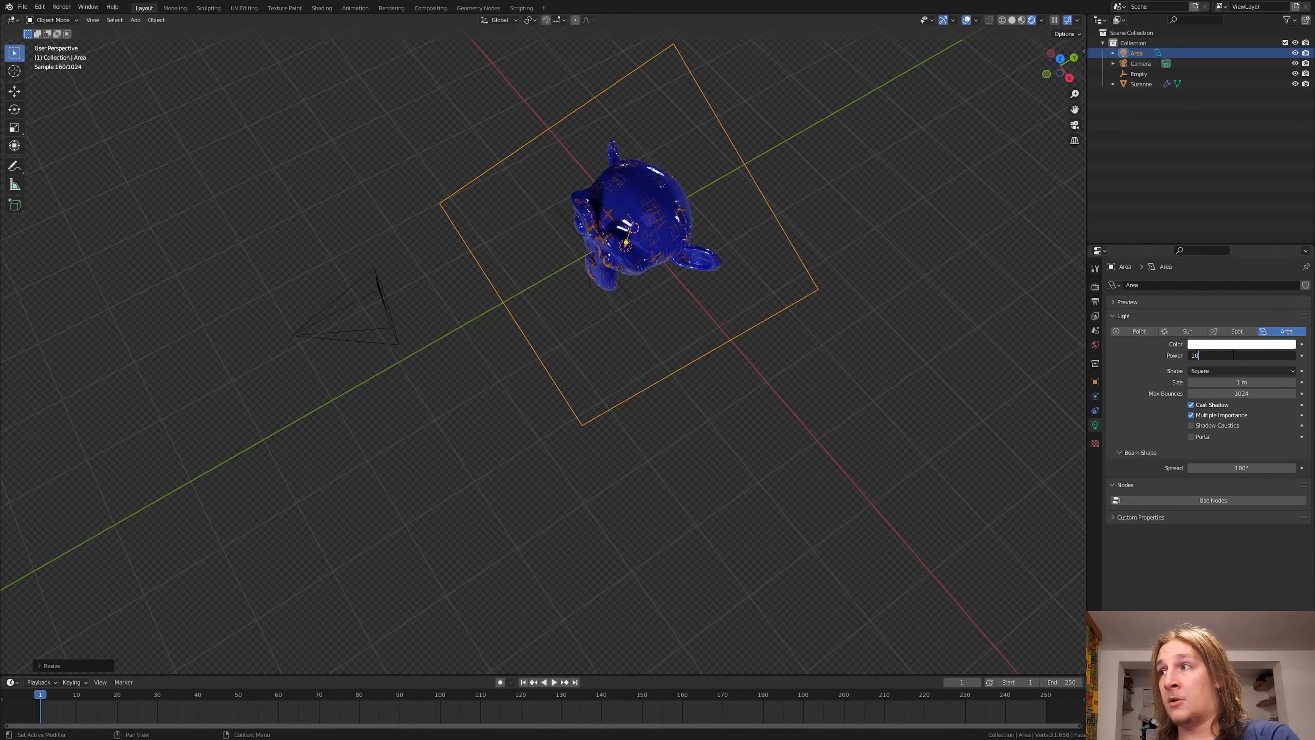
type("1000")
key("Return")
key("KP_0")
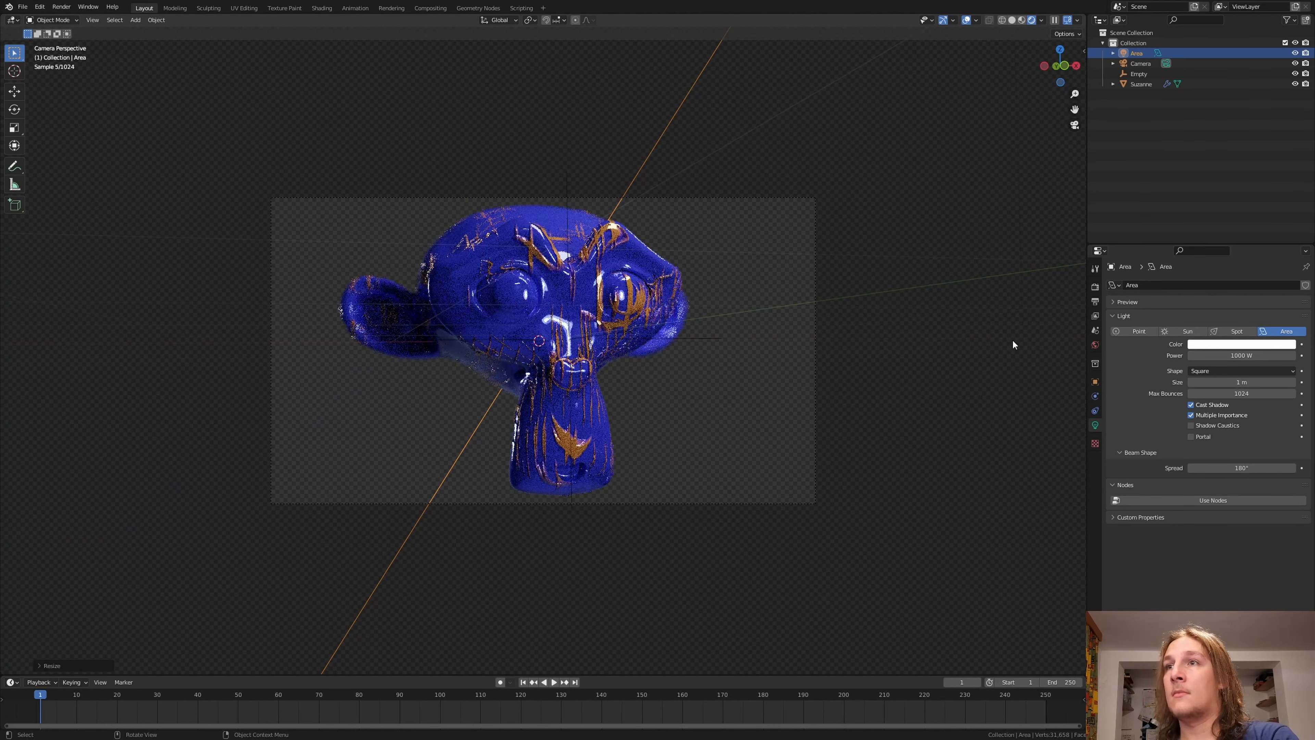
left_click(1247, 345)
left_click_drag(1244, 262, 1231, 260)
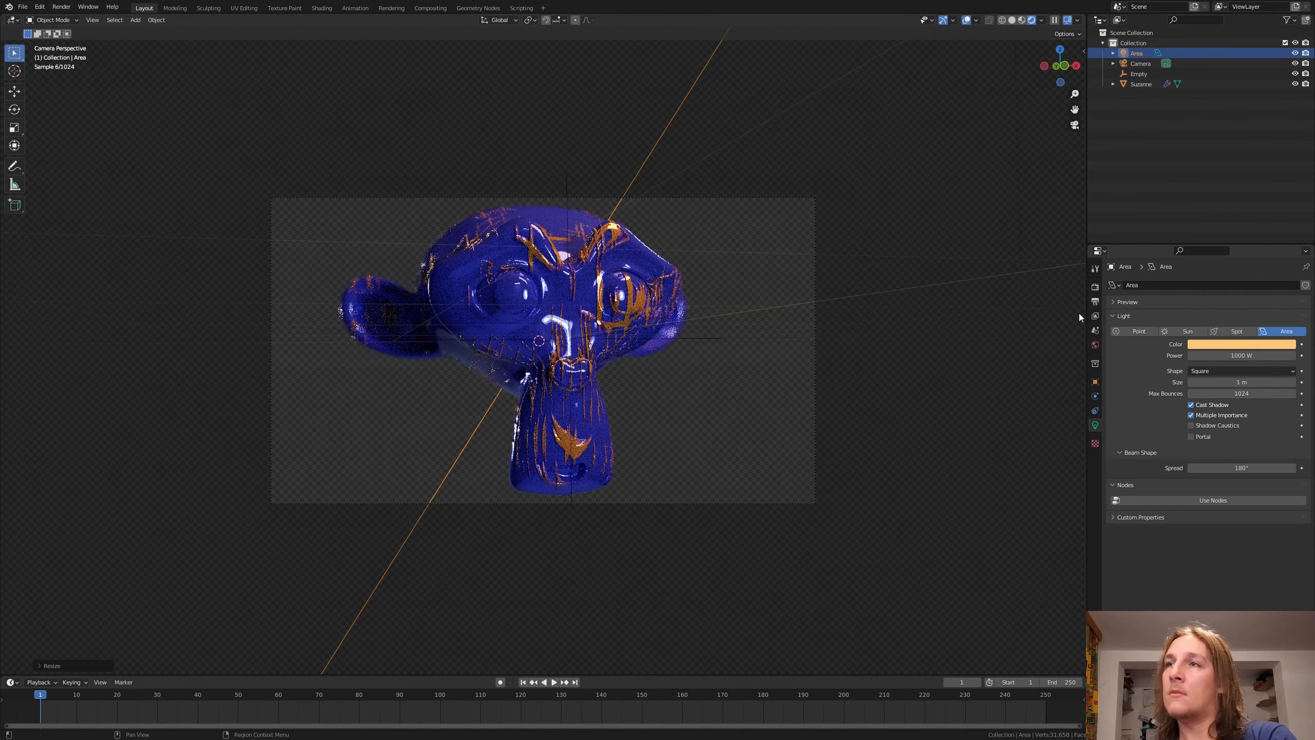
Step: Duplicate the area light in front view and place the copy below and to the left of the monkey head
key("KP_1")
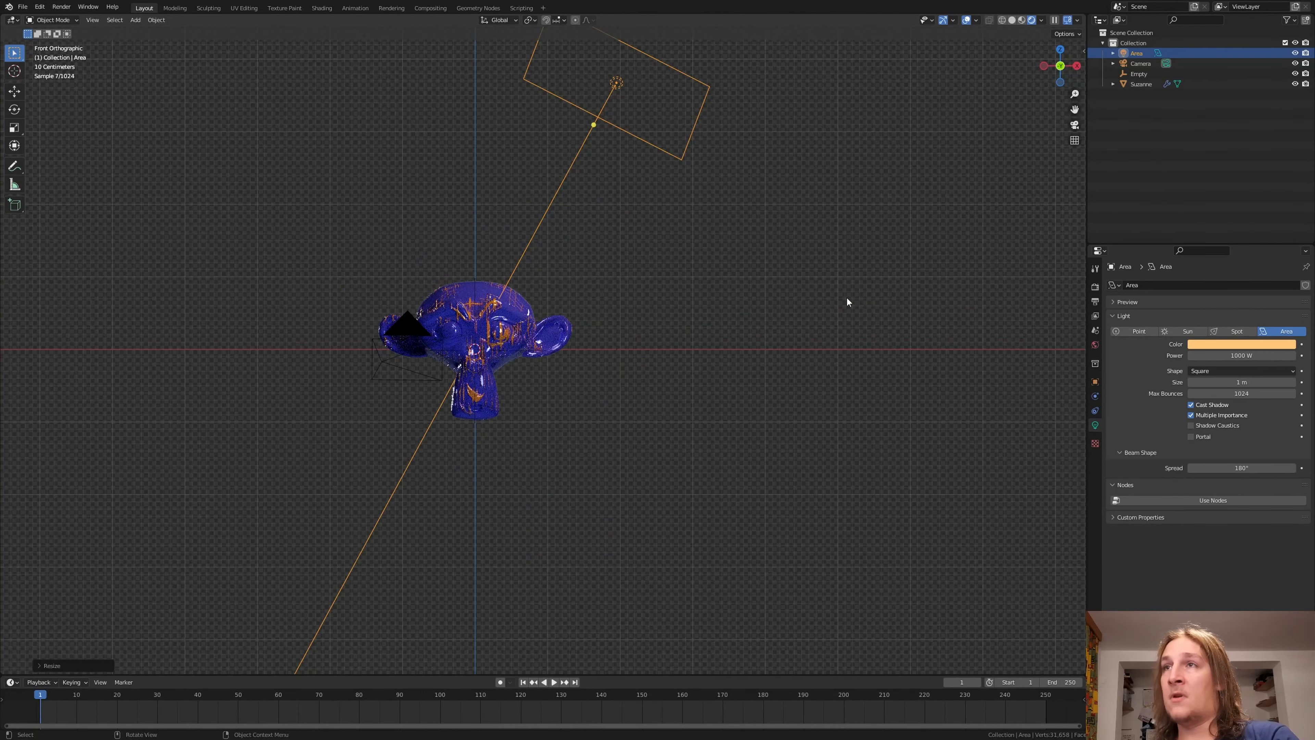
key("shift+d")
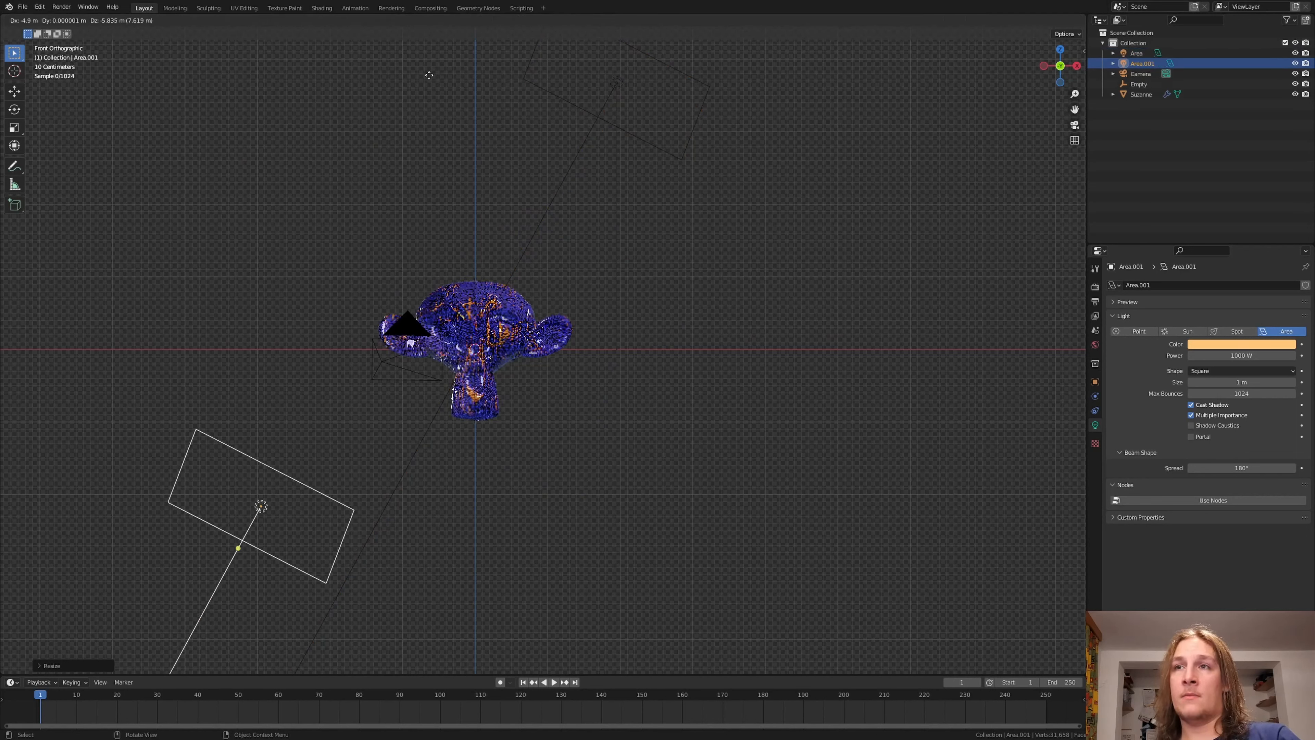
left_click(473, 505)
Step: Rotate and reposition the duplicated light so it shines up at the head from below, and change its color to red
key("r")
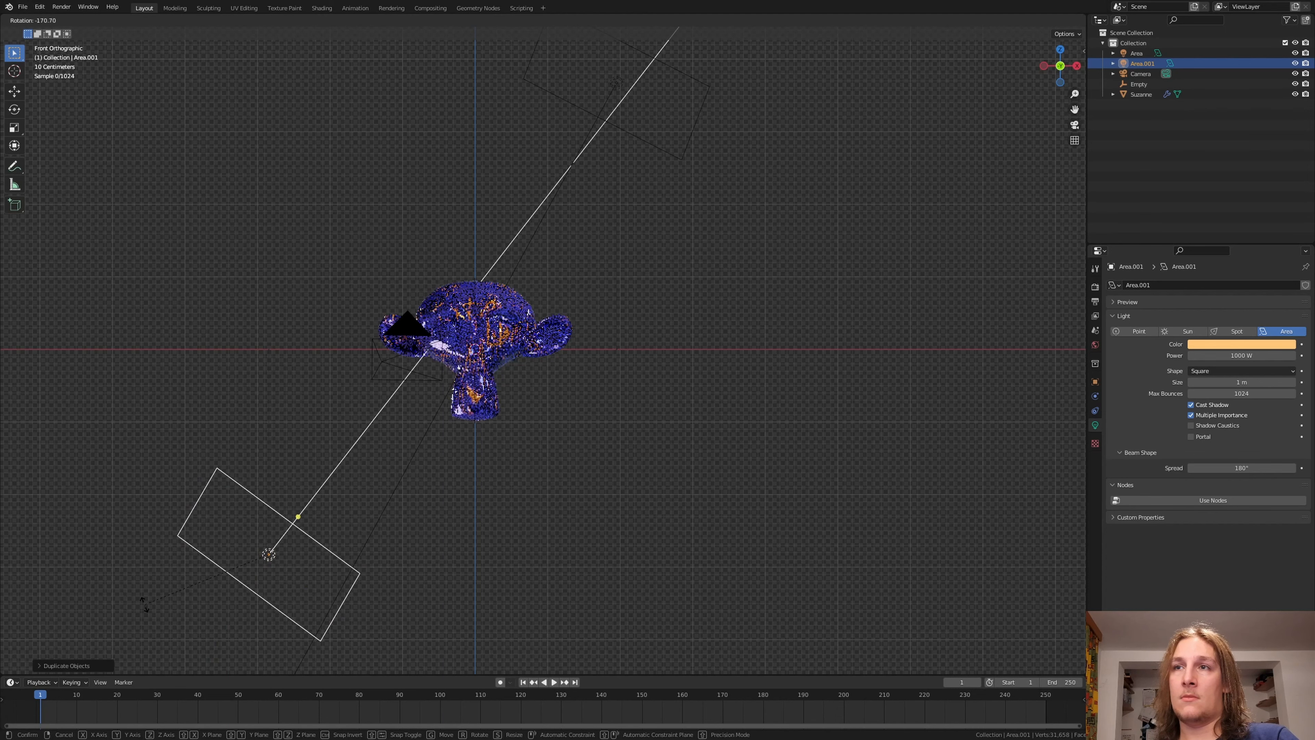
left_click(352, 456)
middle_click_drag(352, 455, 417, 421)
key("g")
left_click(408, 428)
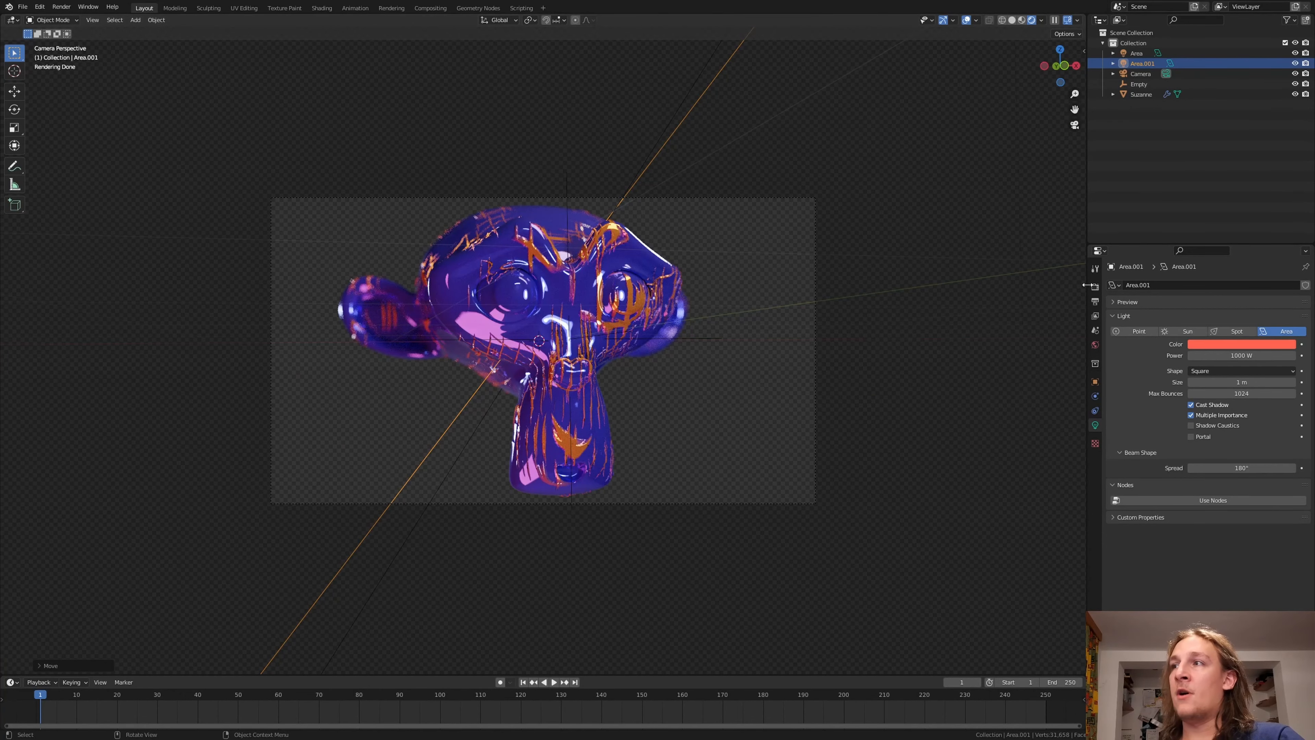
Step: Change the scene's color management Look to a higher-contrast option in the render settings
left_click(1095, 286)
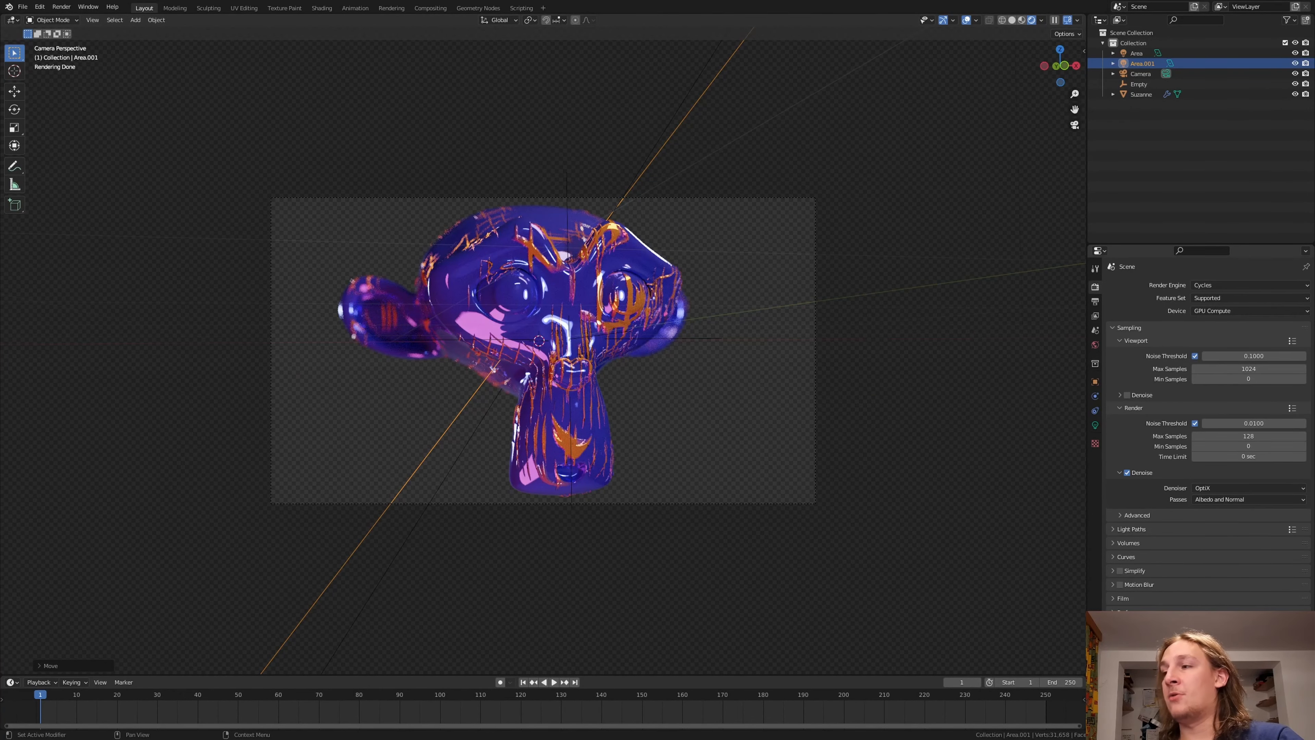
scroll(1128, 329, "down", 2)
left_click(1243, 669)
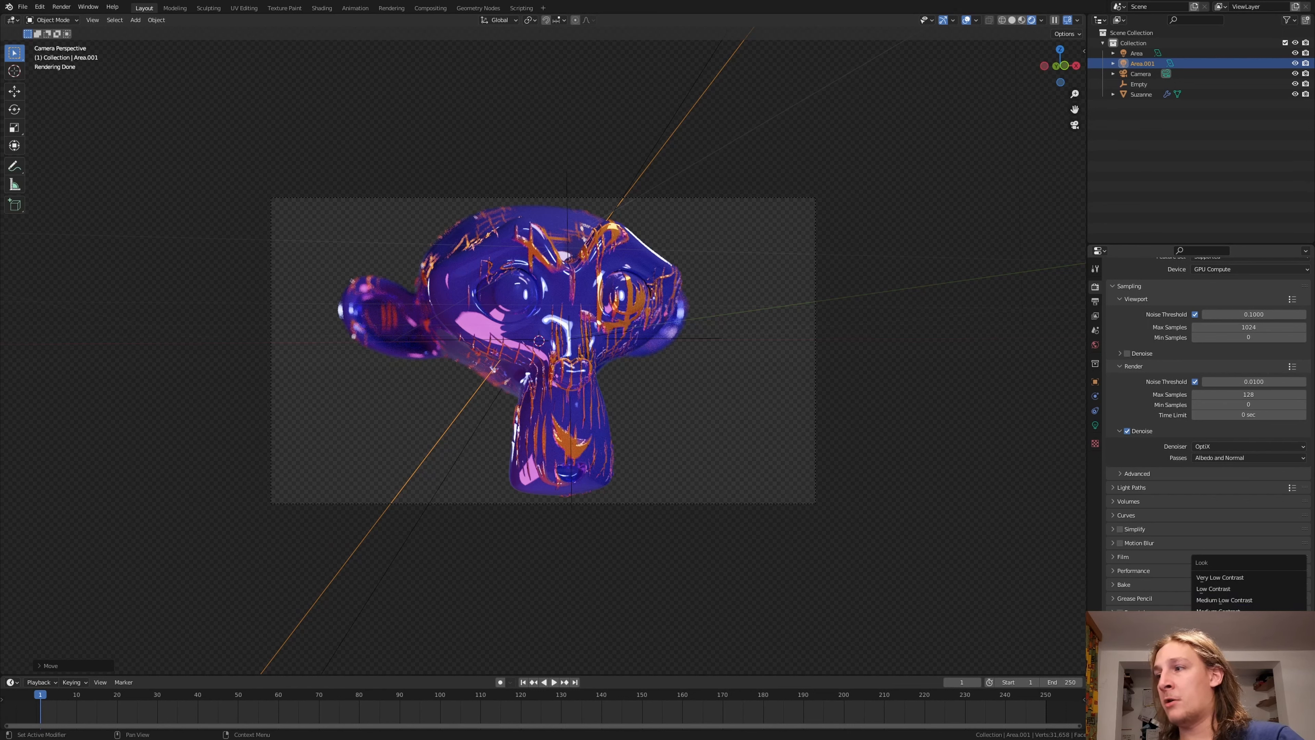
left_click(1226, 643)
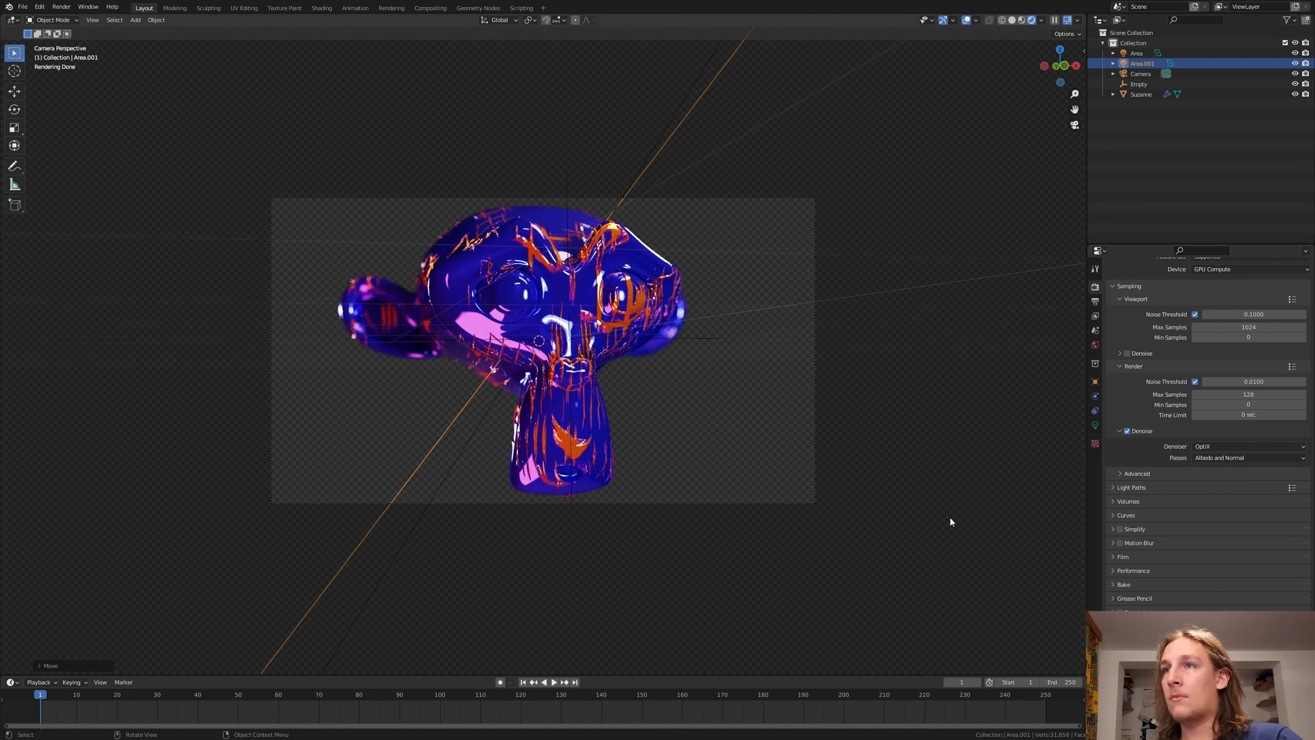
left_click(1216, 446)
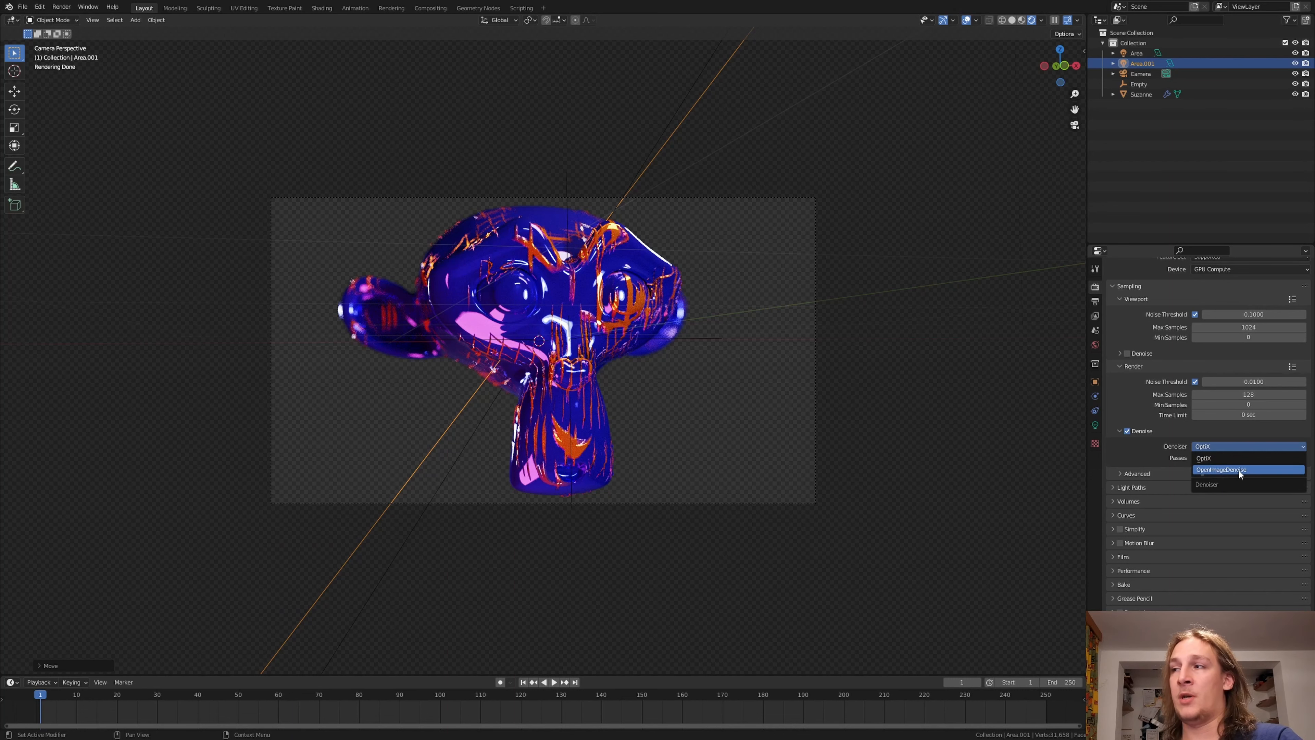
Step: Open the Compositing workspace with the denoise node setup and set the render output's file format to JPEG
left_click(430, 8)
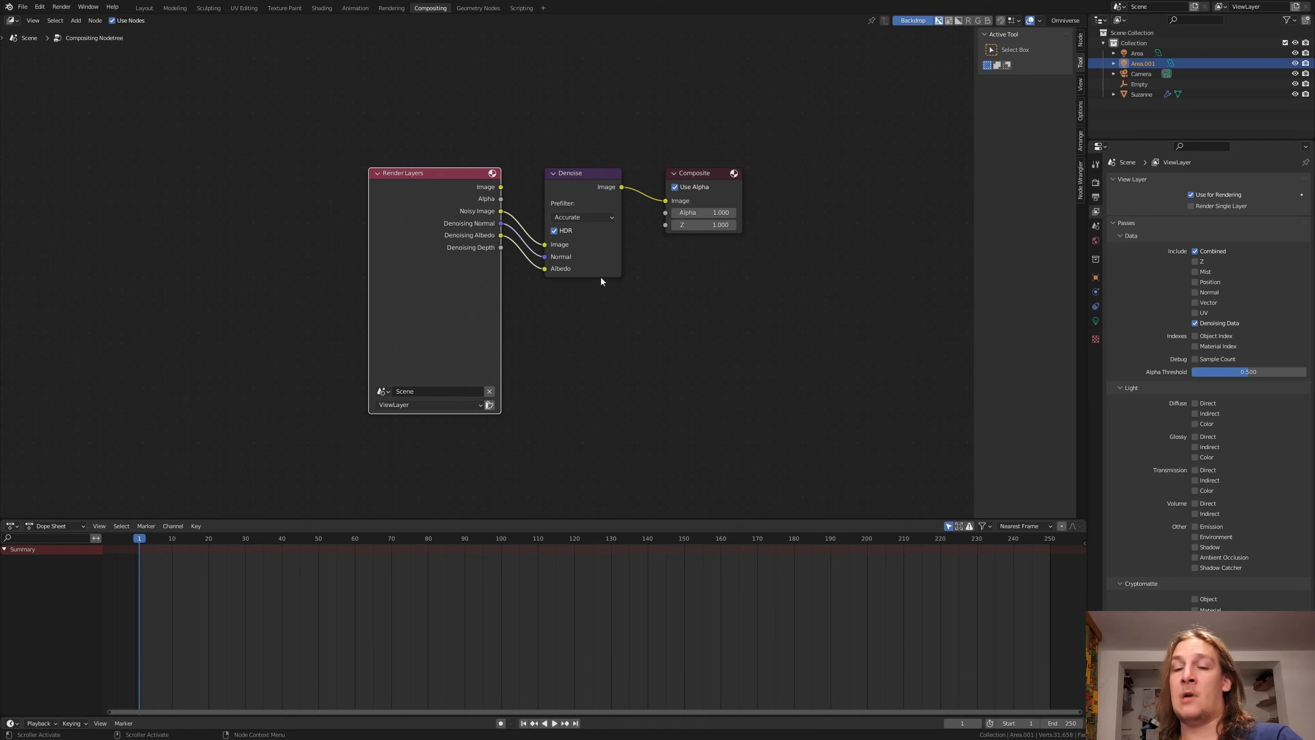
left_click(1096, 198)
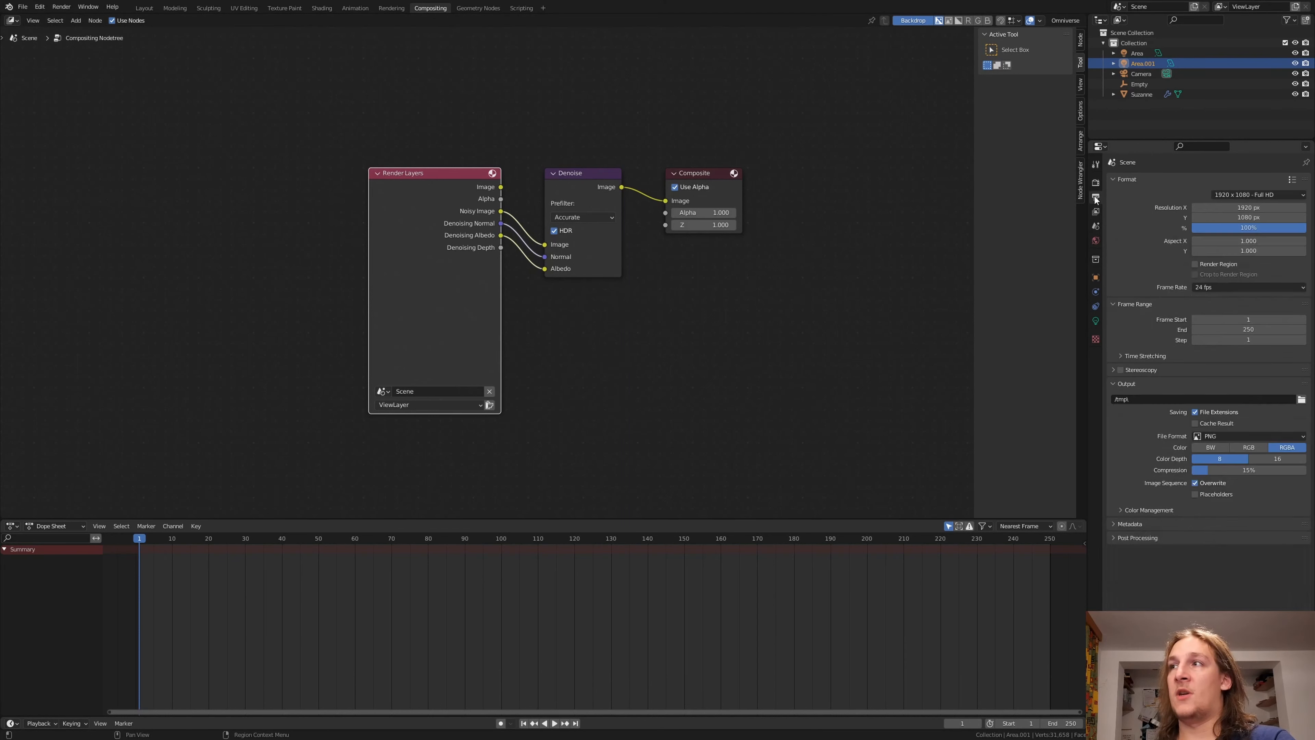
left_click(1236, 437)
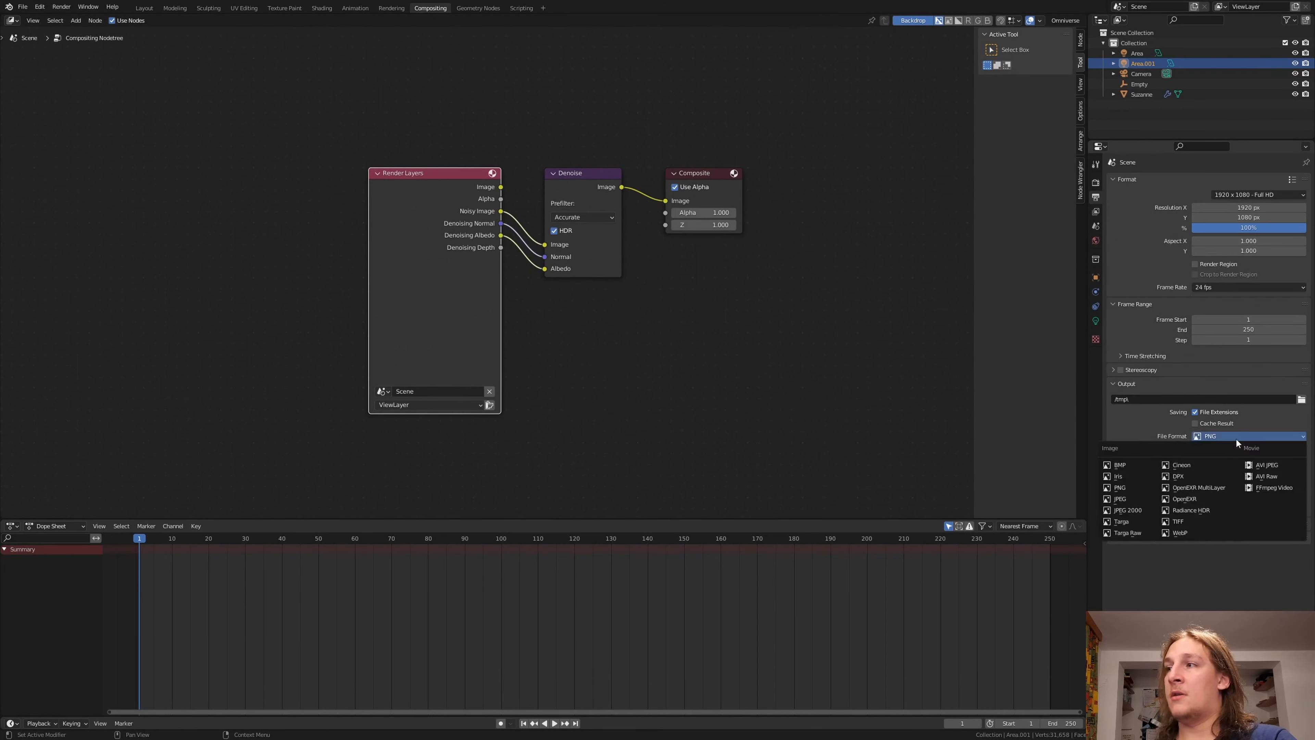
left_click(1150, 500)
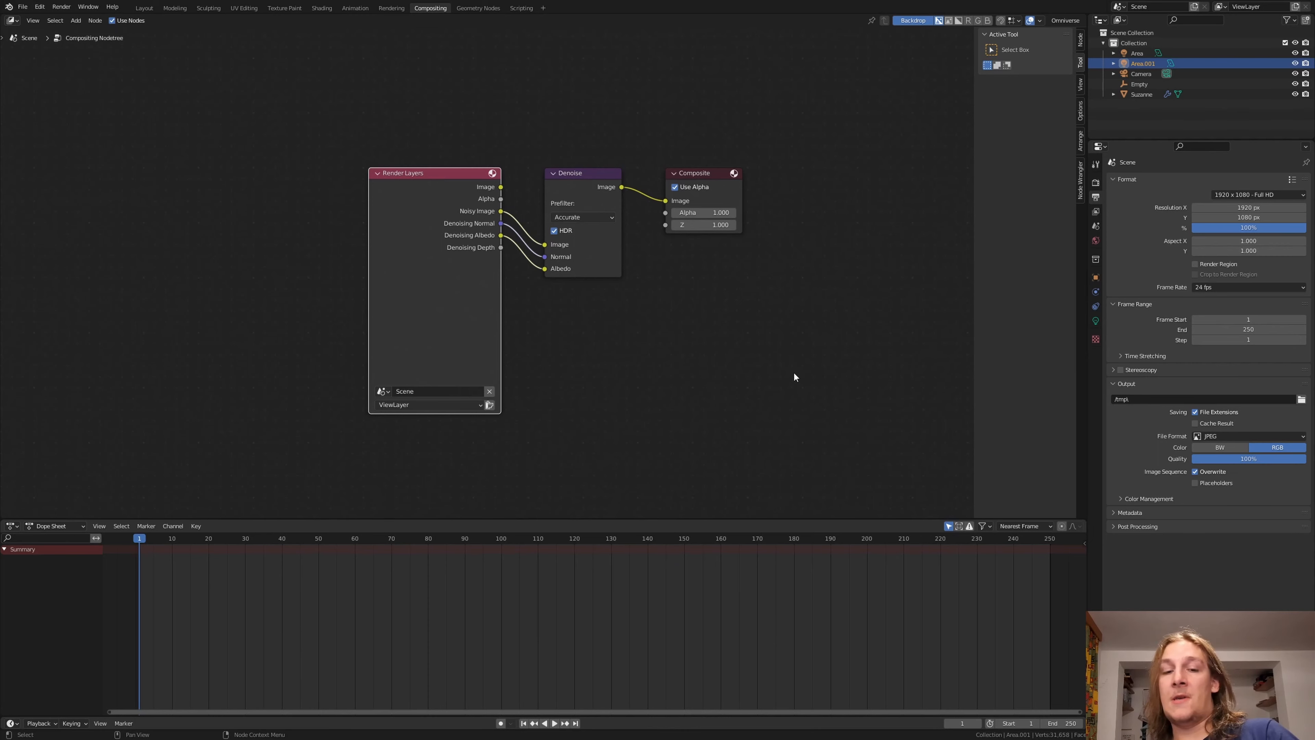
Step: Save the blend file and render the final image
key("ctrl+s")
key("F12")
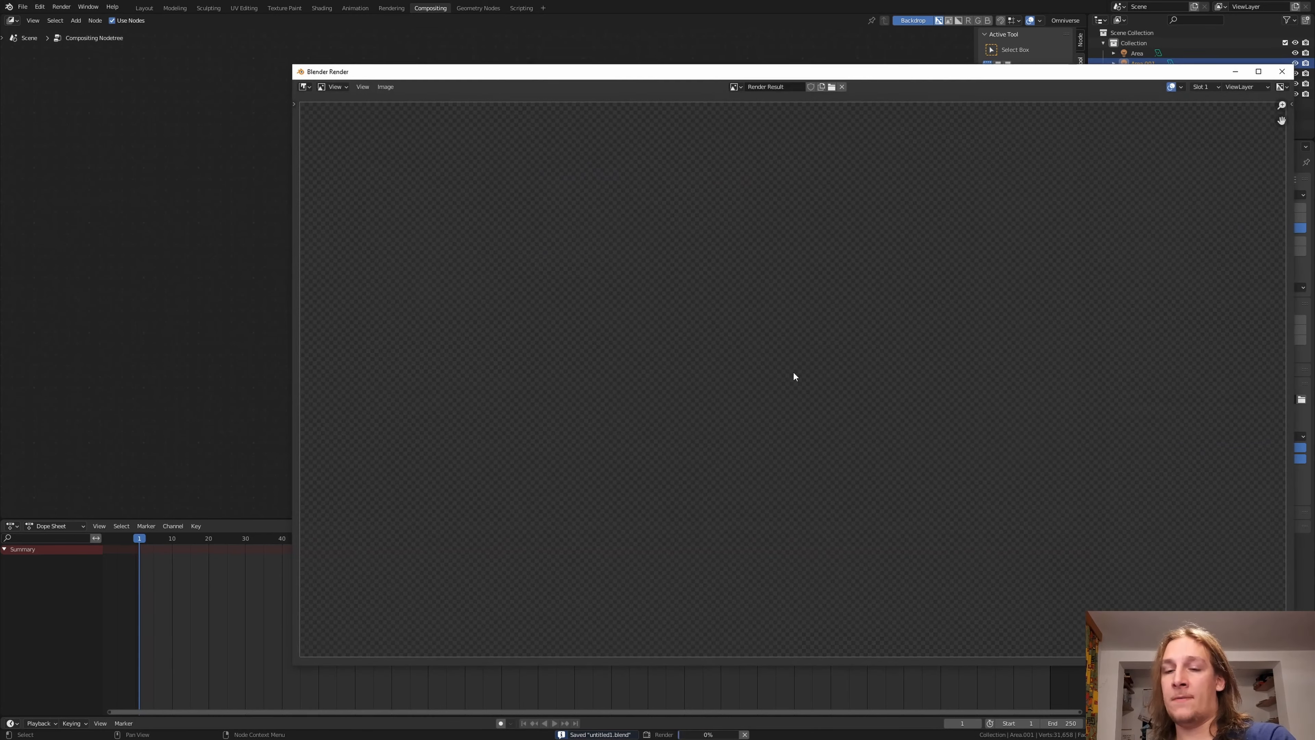